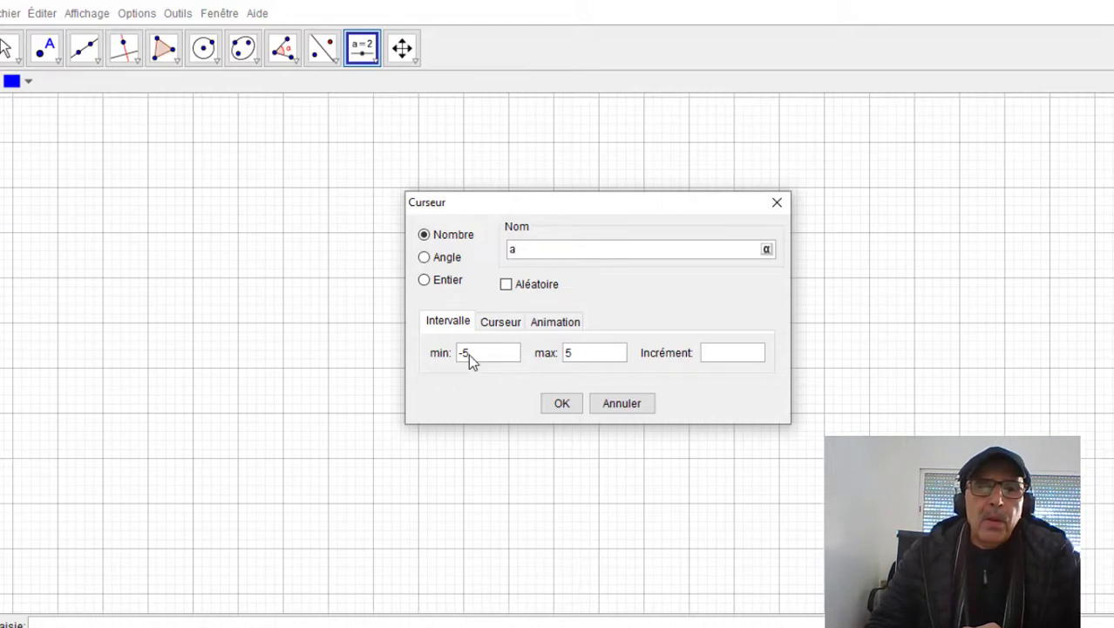
# Create the number slider a with a minimum of 0.5, a maximum of 10 and an increment of 0.5.
pyautogui.moveTo(468, 354); pyautogui.dragTo(458, 357)
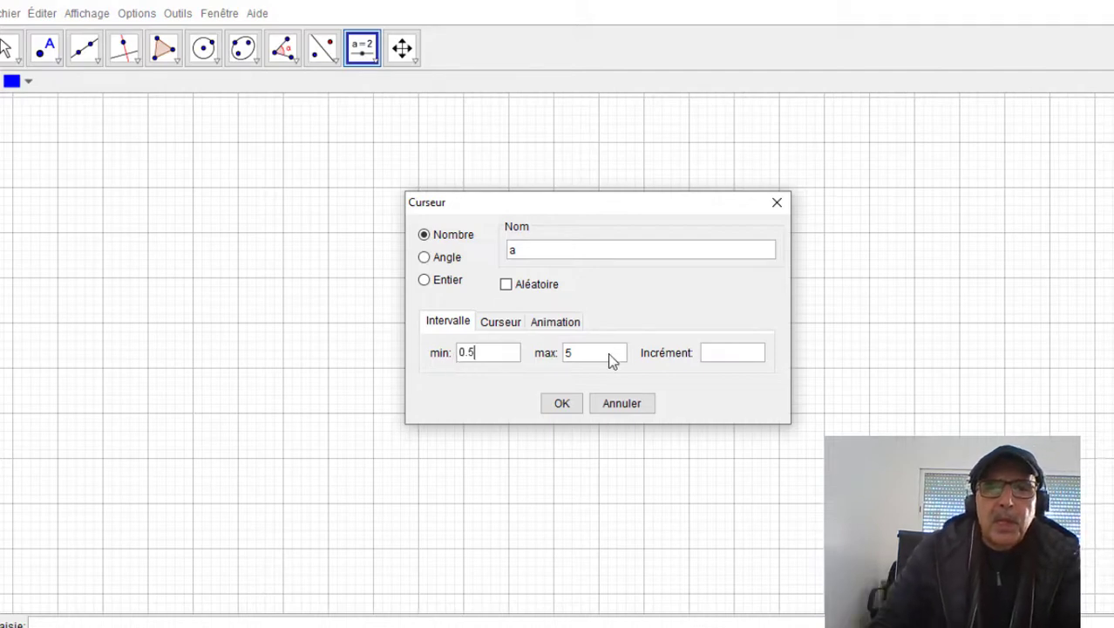
pyautogui.moveTo(609, 359); pyautogui.dragTo(551, 357)
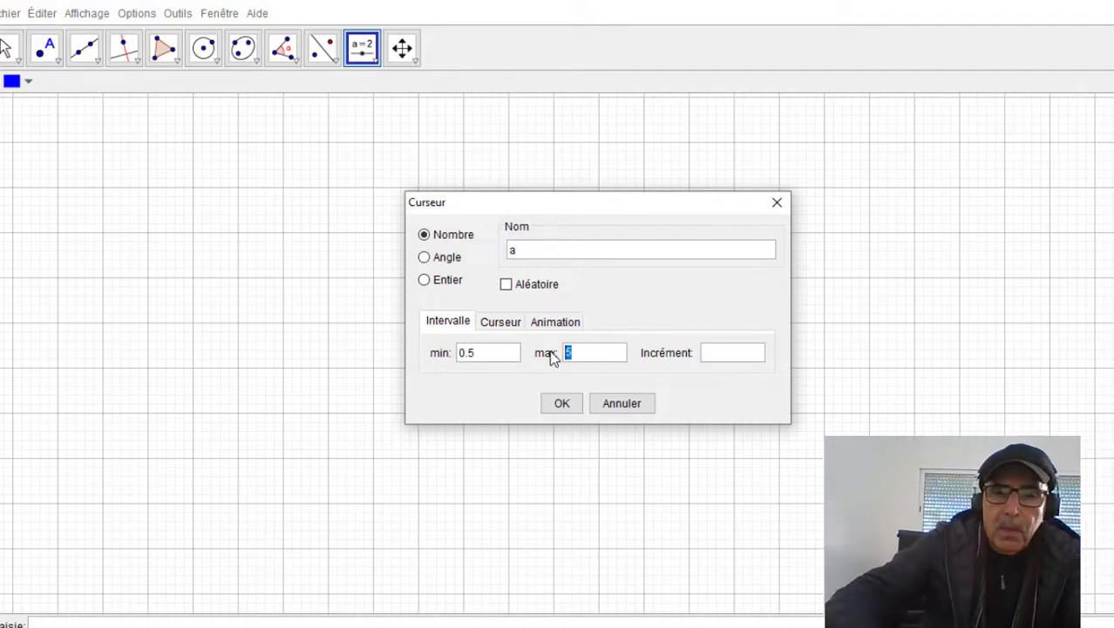
pyautogui.write('10')
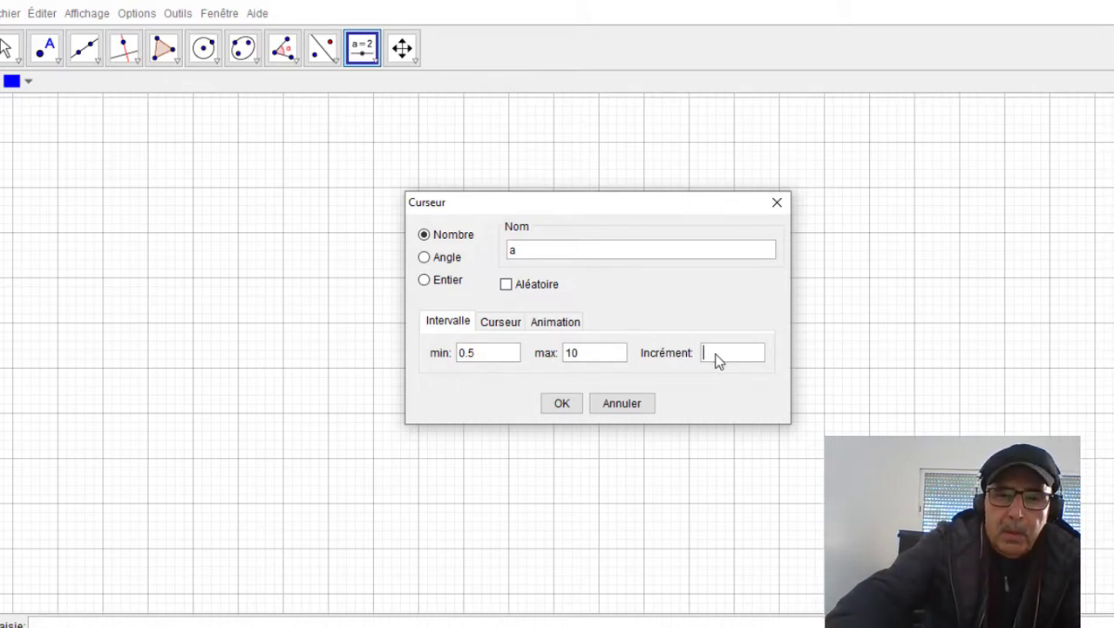
pyautogui.write('0.')
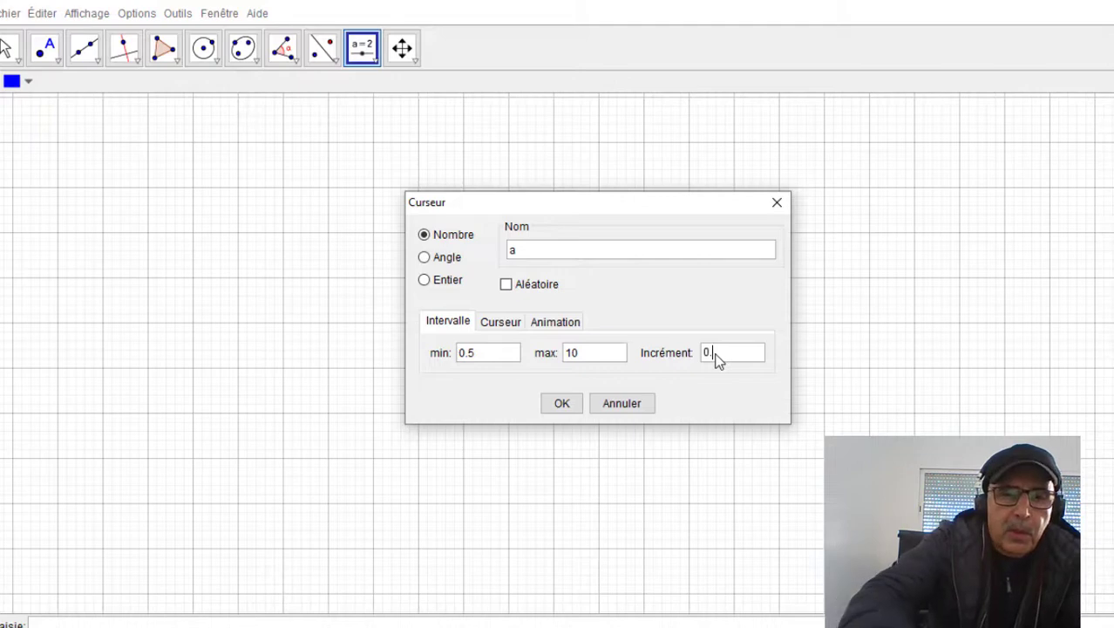
pyautogui.write('5')
pyautogui.click(562, 404)
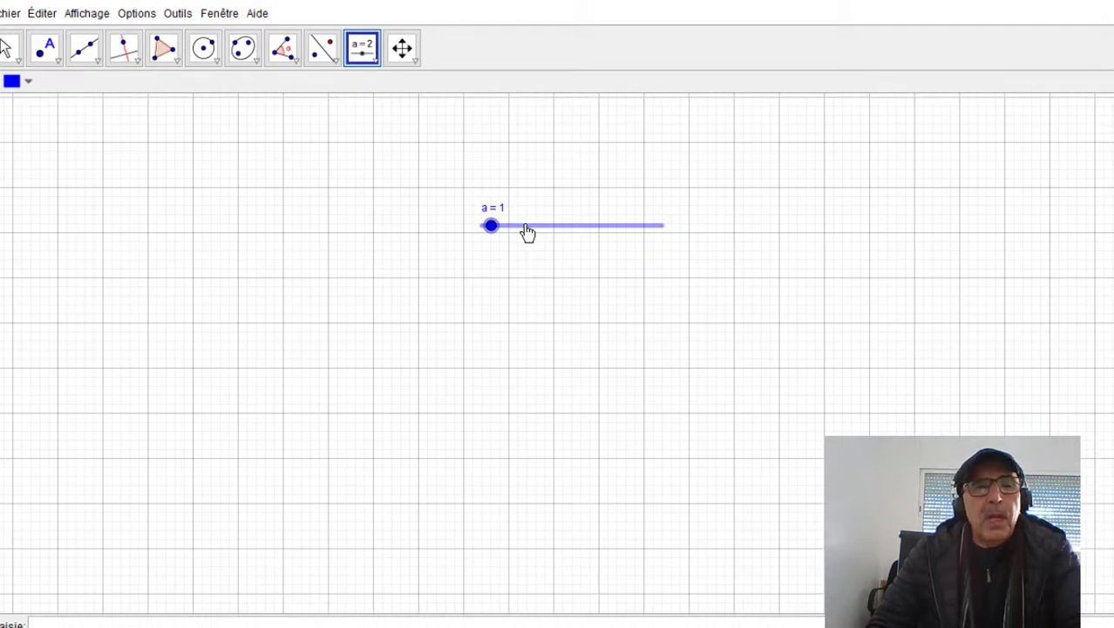
# Draw a blue segment of given length a, starting from a new point below the slider.
pyautogui.click(97, 68)
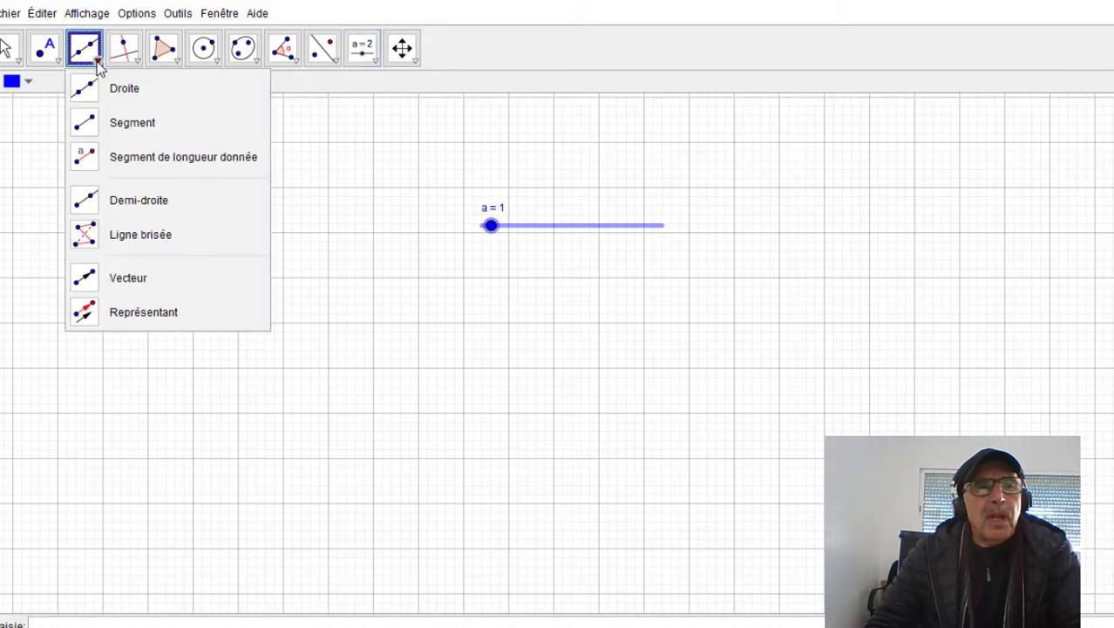
pyautogui.click(107, 157)
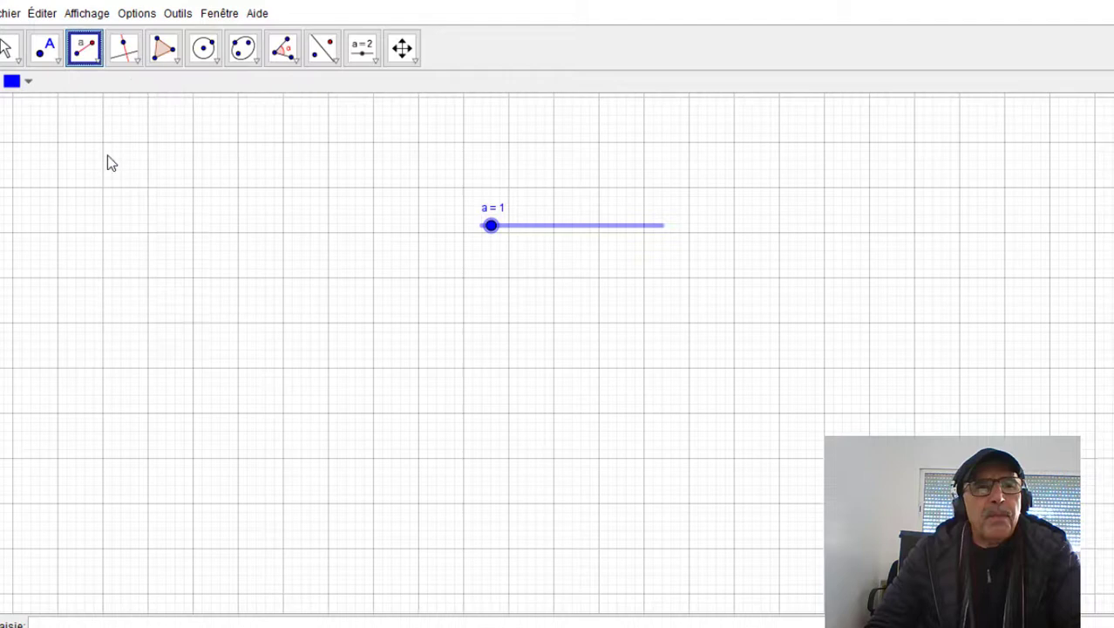
pyautogui.click(27, 82)
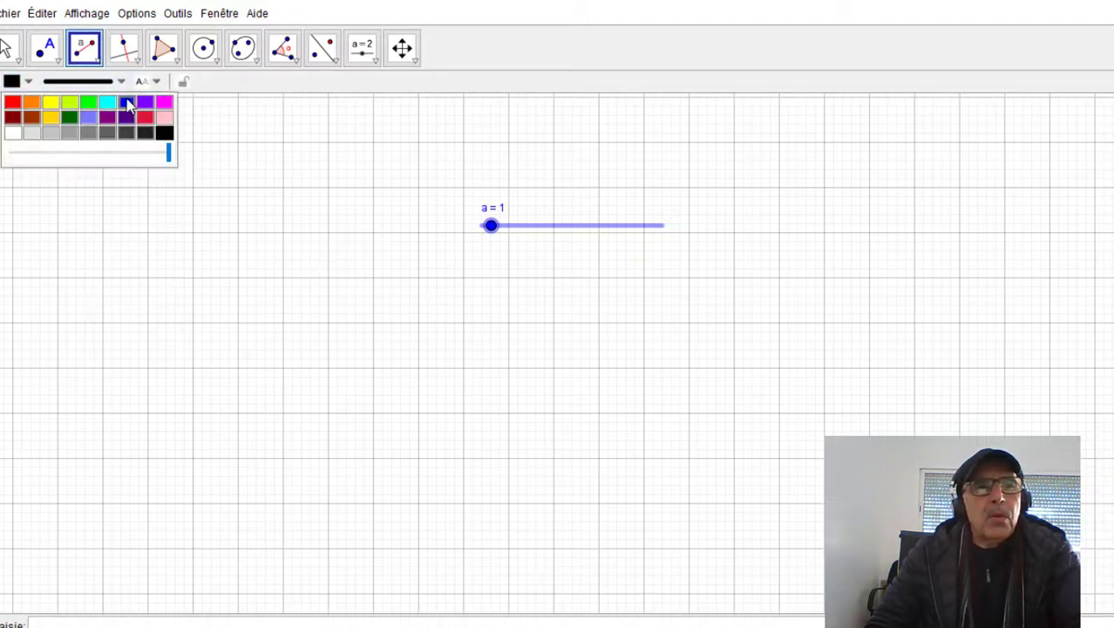
pyautogui.click(127, 103)
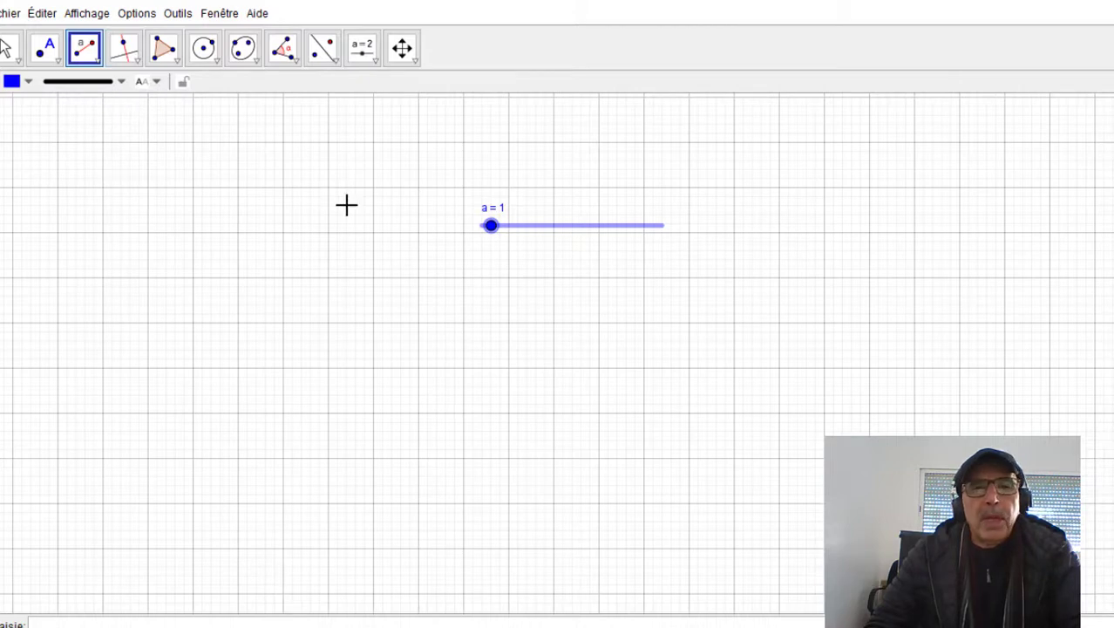
pyautogui.click(397, 293)
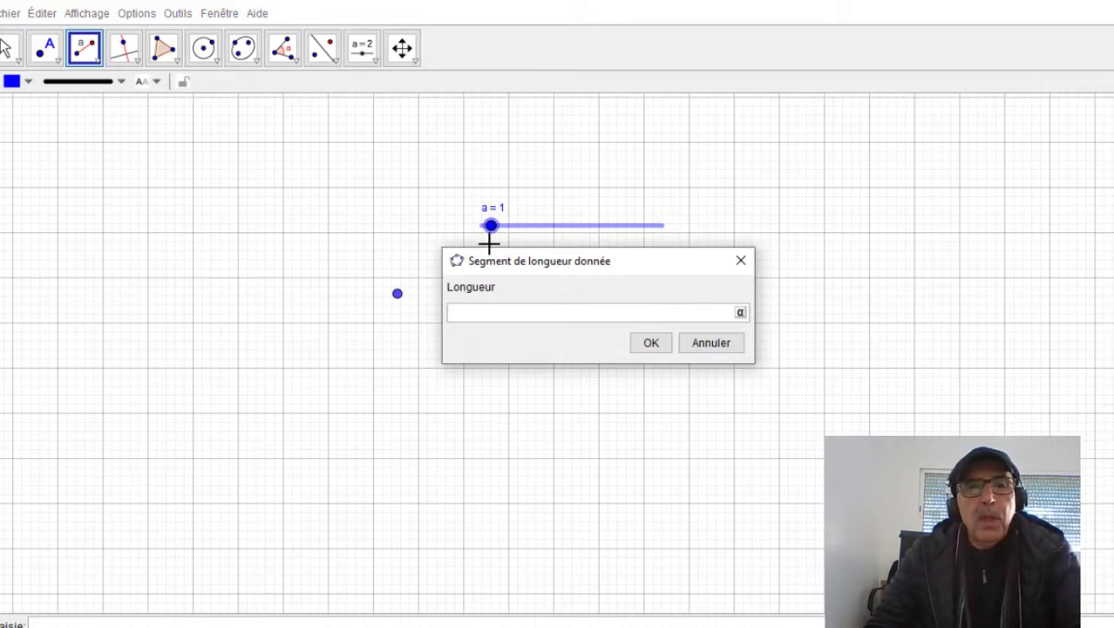
pyautogui.write('A')
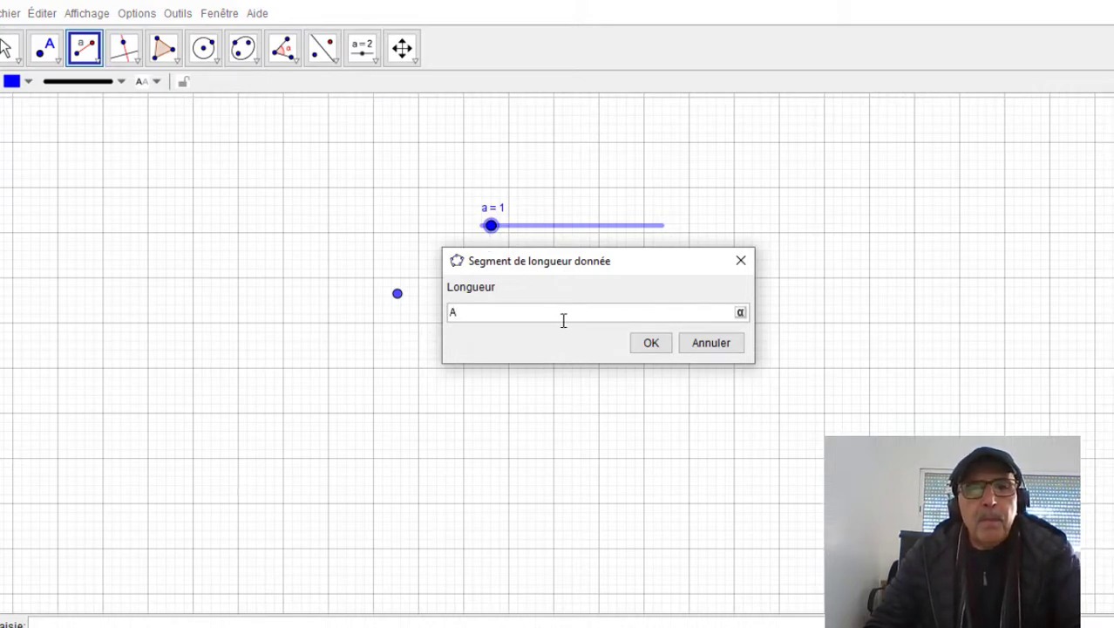
pyautogui.press('BackSpace')
pyautogui.write('a')
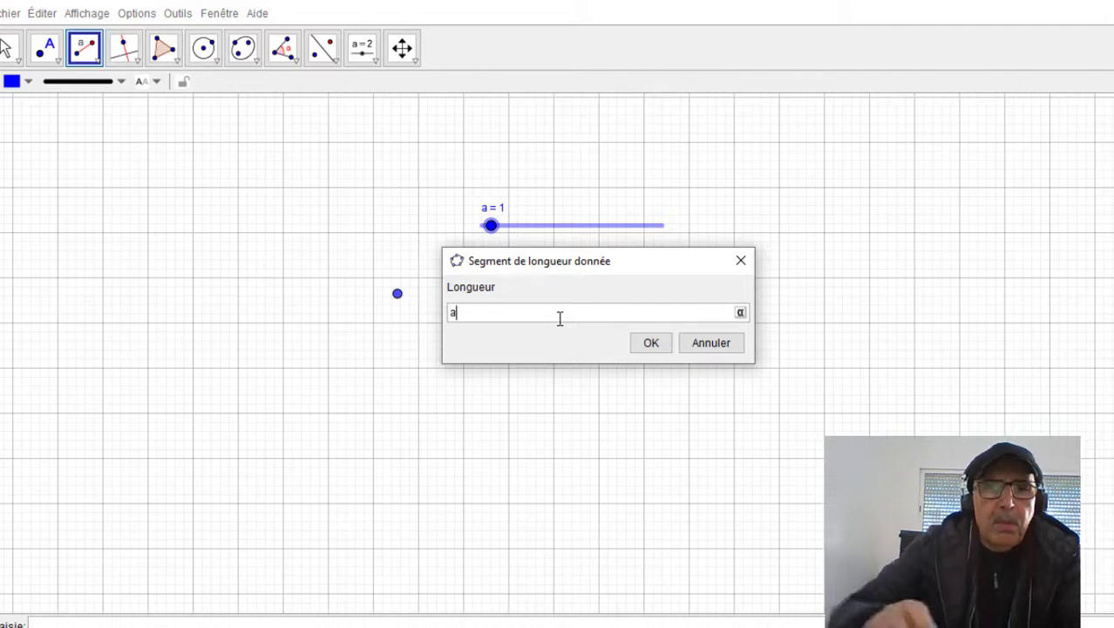
pyautogui.click(657, 342)
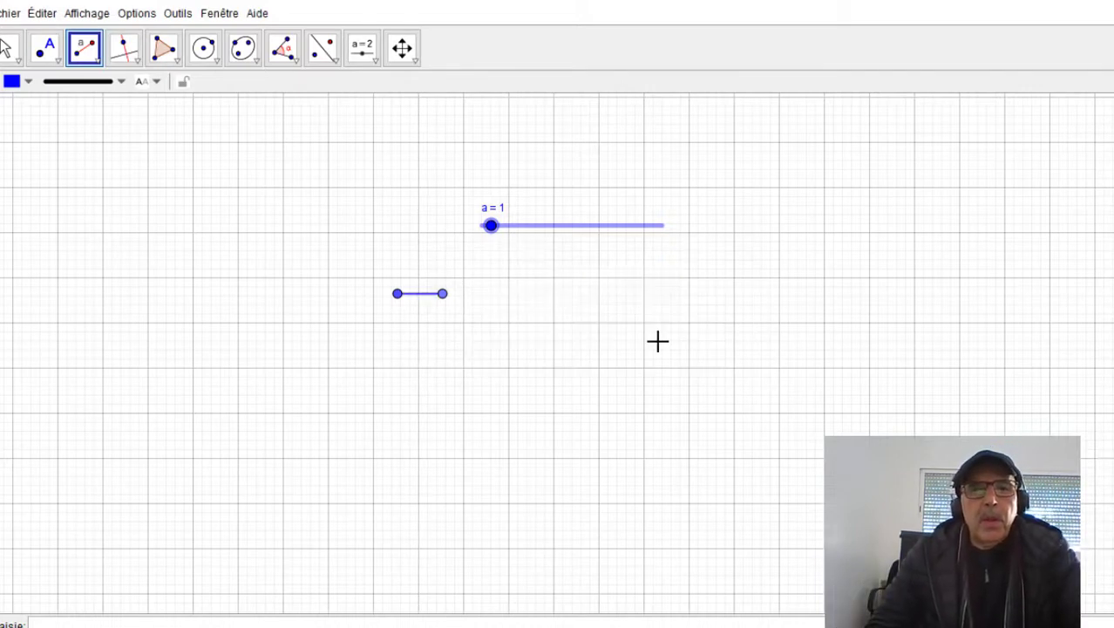
pyautogui.press('Escape')
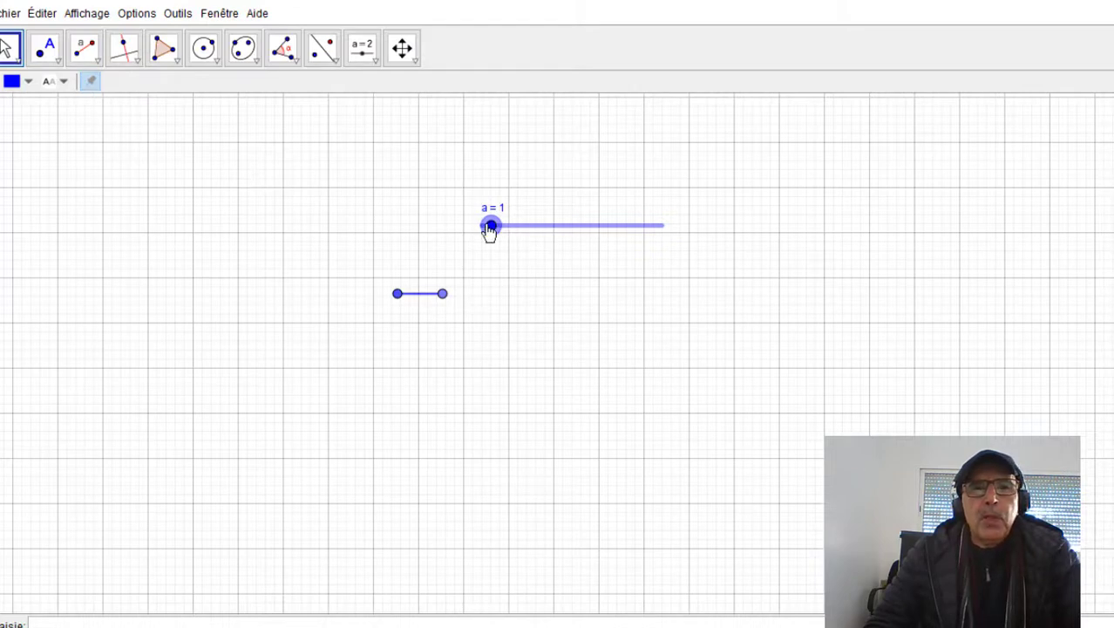
# Set slider a to 9 and show the labels of the segment's endpoints A and B.
pyautogui.moveTo(493, 228); pyautogui.dragTo(647, 228)
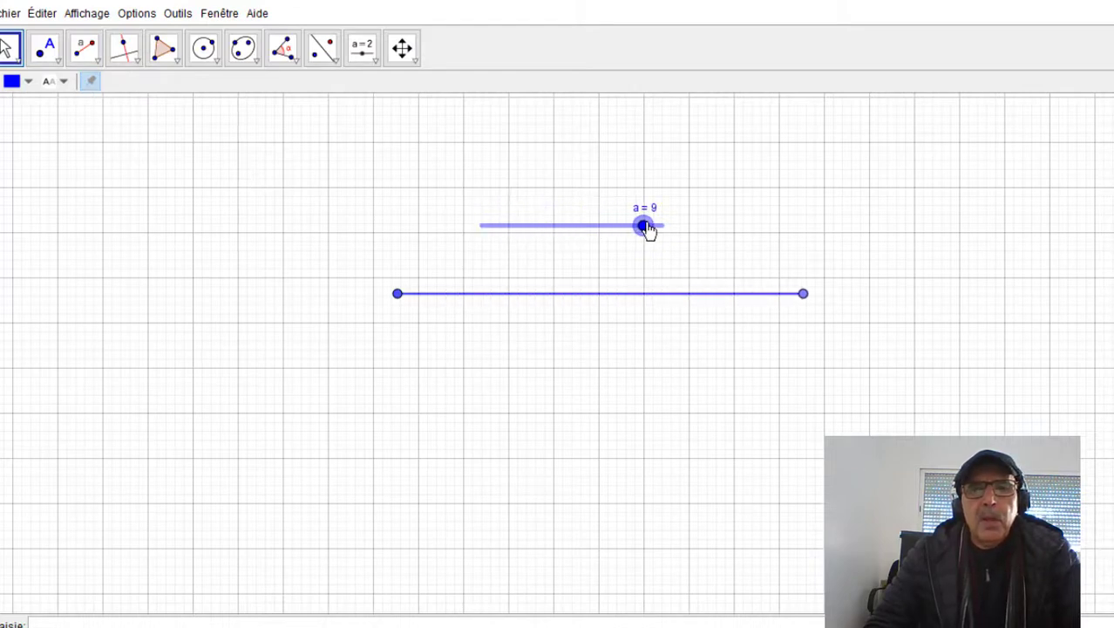
pyautogui.rightClick(398, 295)
pyautogui.click(471, 351)
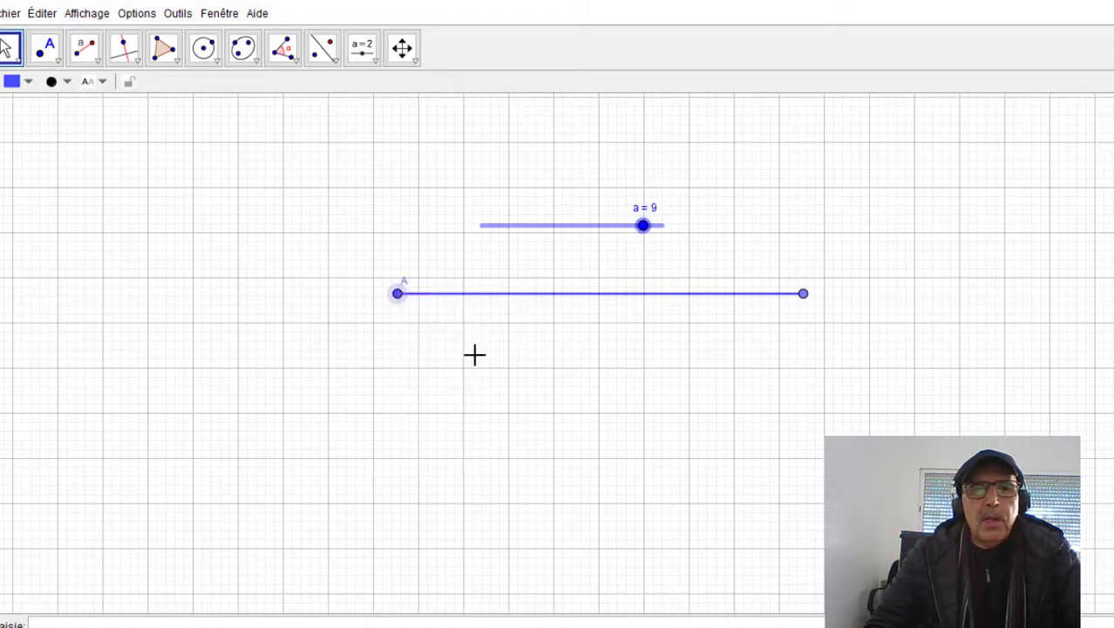
pyautogui.rightClick(804, 296)
pyautogui.click(867, 352)
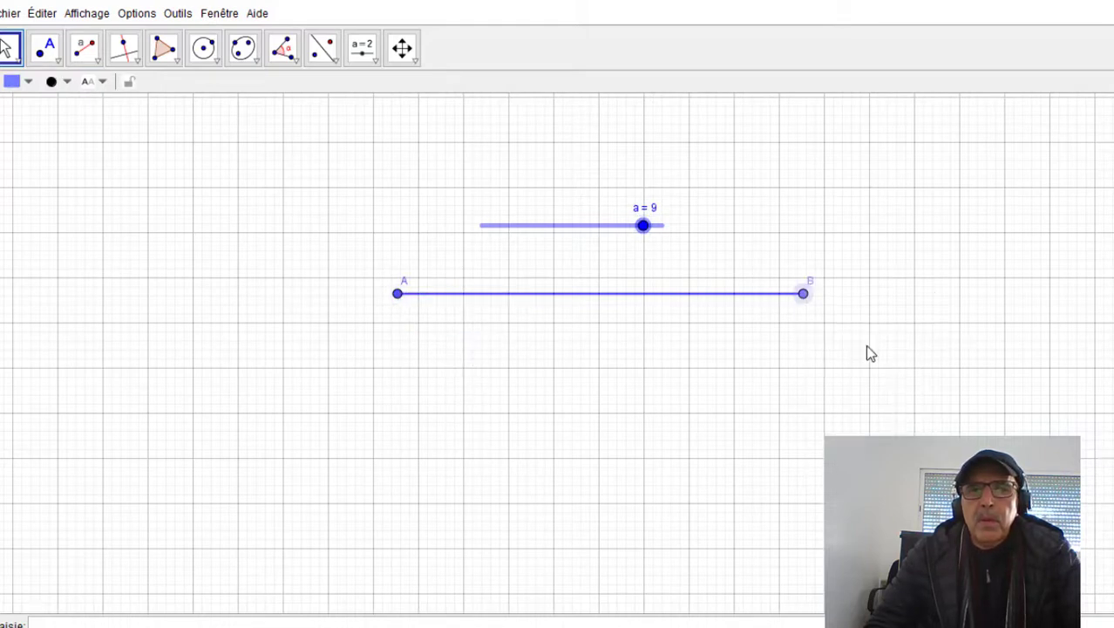
# Lower endpoint B slightly to tilt the segment, and move point A to (7, 3).
pyautogui.moveTo(803, 296); pyautogui.dragTo(734, 339)
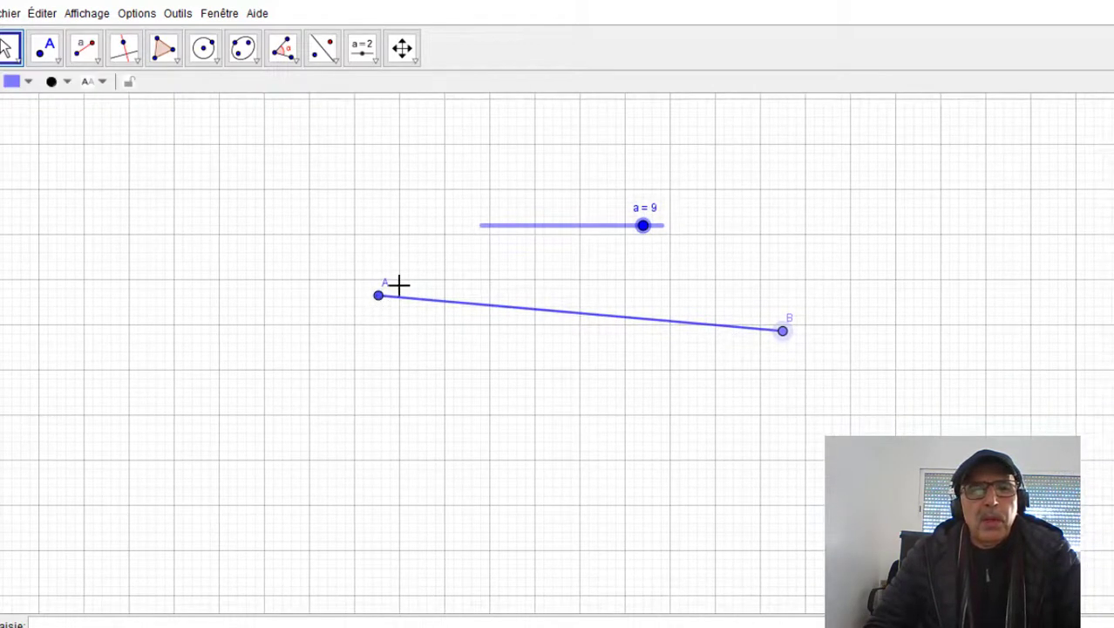
pyautogui.moveTo(398, 284); pyautogui.dragTo(407, 288)
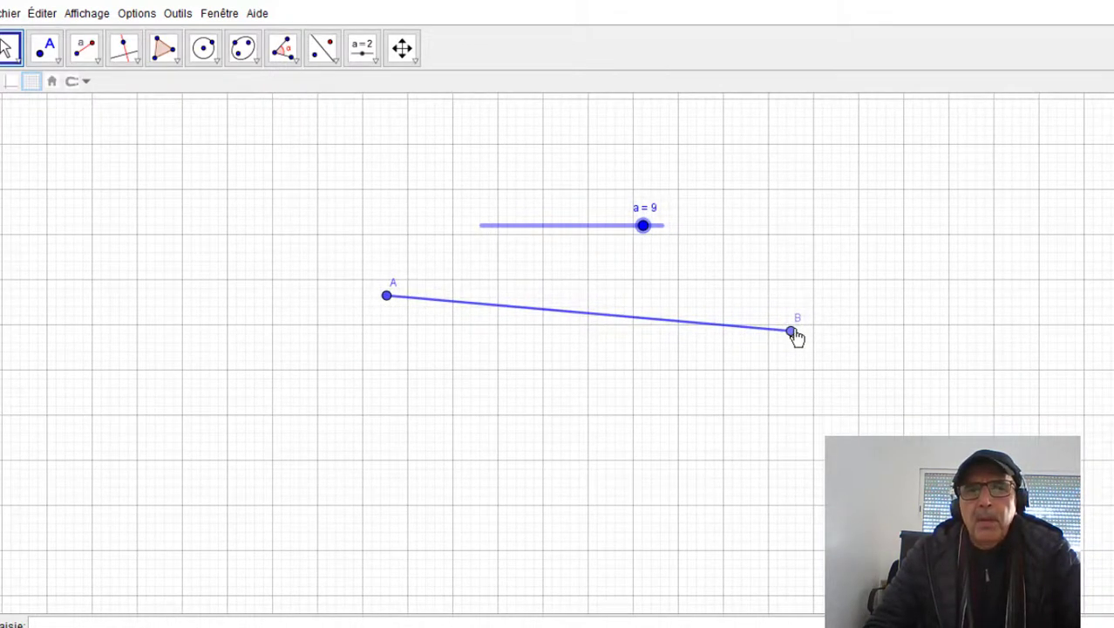
pyautogui.moveTo(707, 378); pyautogui.dragTo(665, 393)
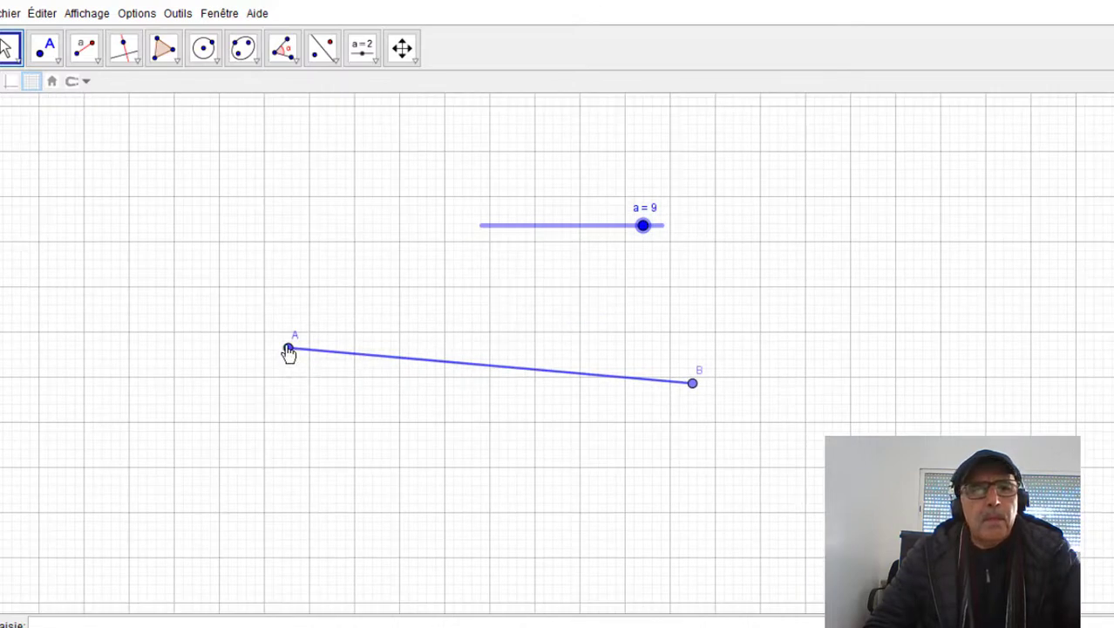
pyautogui.moveTo(288, 353); pyautogui.dragTo(349, 305)
pyautogui.doubleClick(351, 287)
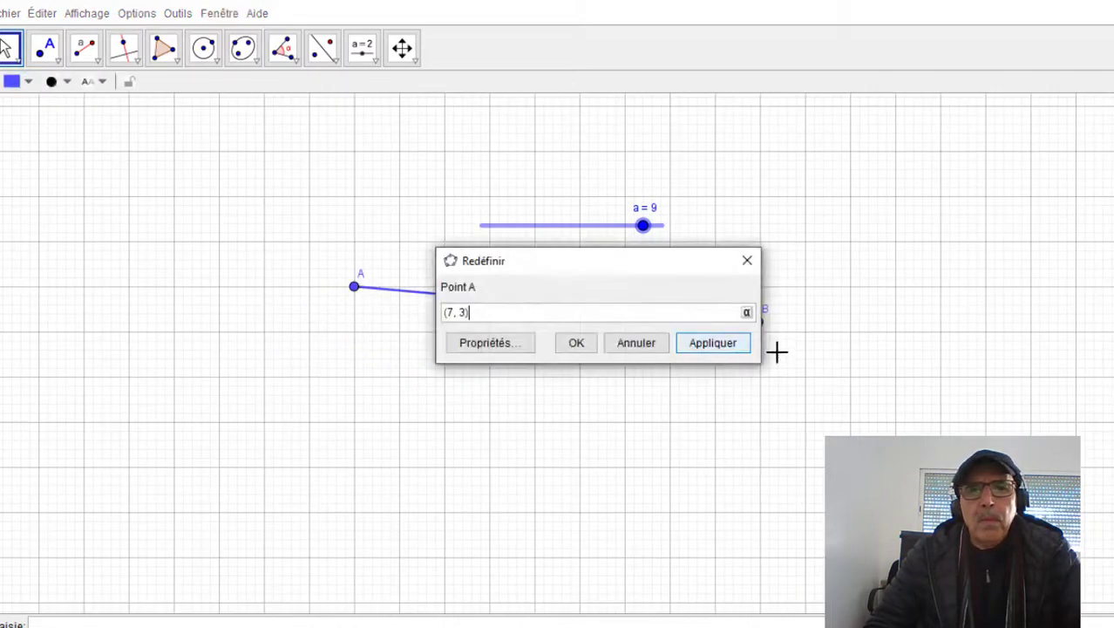
pyautogui.click(654, 346)
# Swing endpoint B around A so the segment slopes steeply down, and set slider a to 5.5, placing it higher above the segment.
pyautogui.click(9, 48)
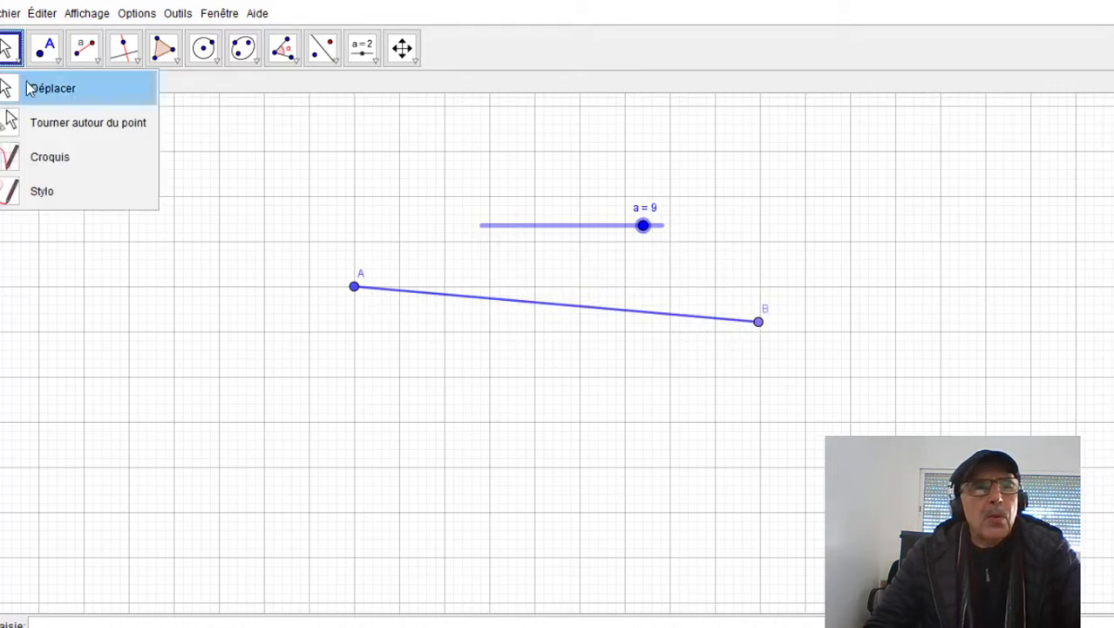
pyautogui.click(35, 87)
pyautogui.moveTo(759, 326); pyautogui.dragTo(297, 436)
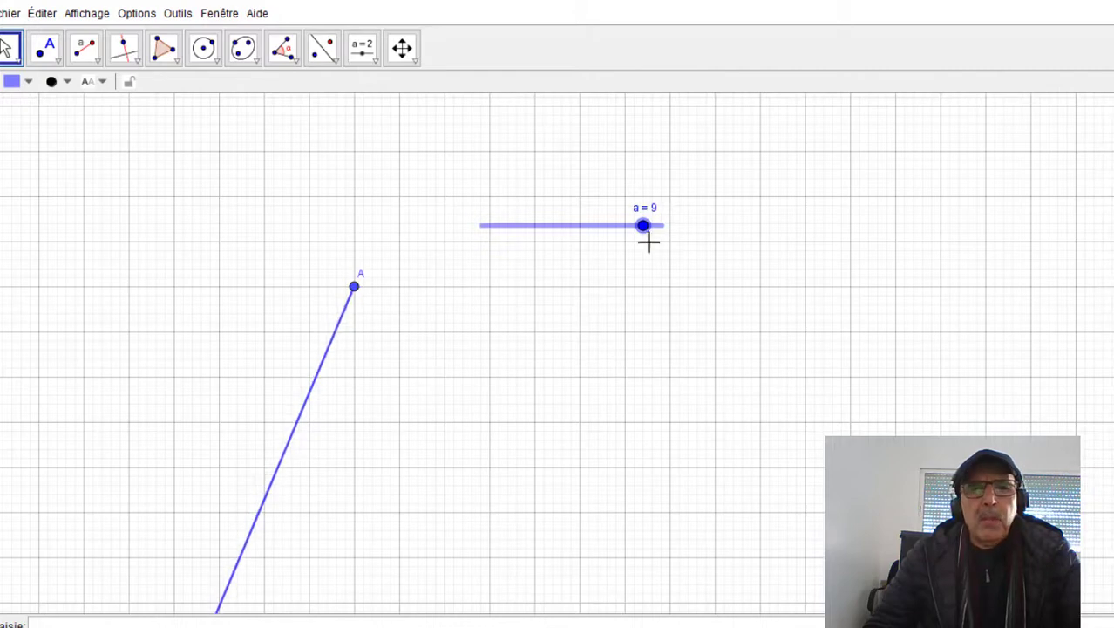
pyautogui.moveTo(641, 229); pyautogui.dragTo(544, 162)
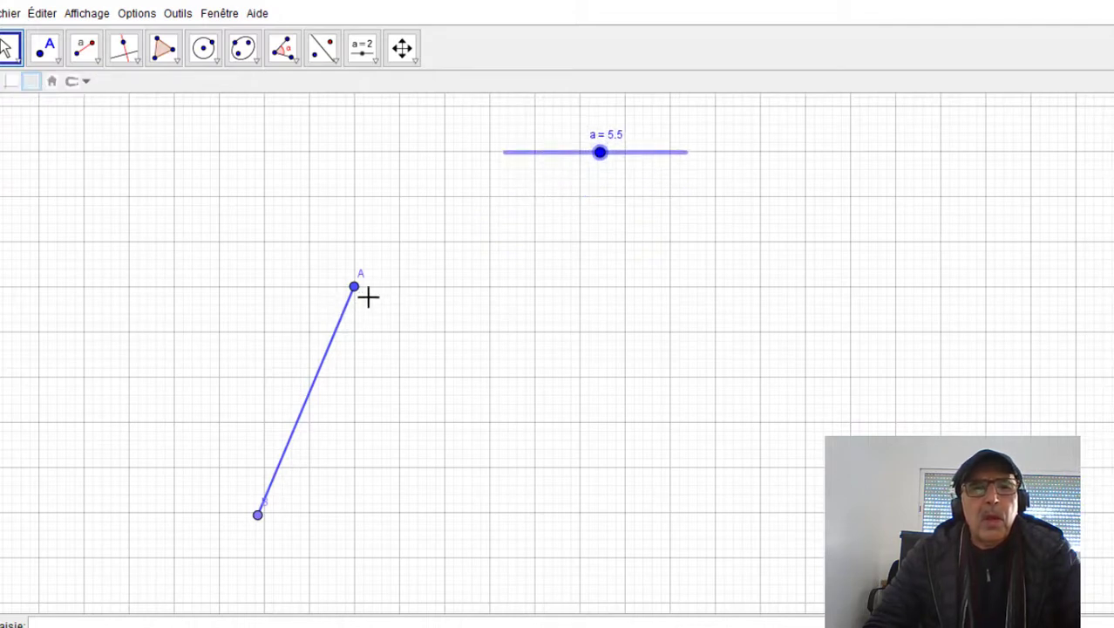
# Move point A one grid square right and up, and shift label B to the left side of its point.
pyautogui.click(345, 319)
pyautogui.moveTo(357, 290); pyautogui.dragTo(401, 249)
pyautogui.moveTo(307, 459); pyautogui.dragTo(296, 458)
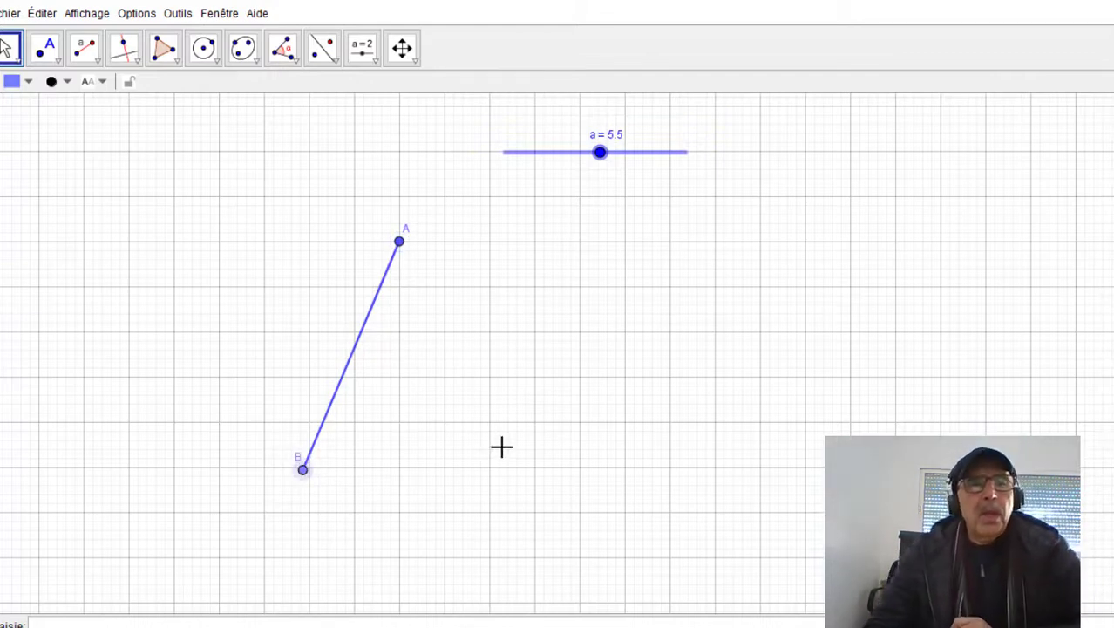
# Create a second number slider b below slider a, with minimum 0.5, maximum 10 and increment 0.5.
pyautogui.click(373, 65)
pyautogui.click(410, 87)
pyautogui.click(703, 218)
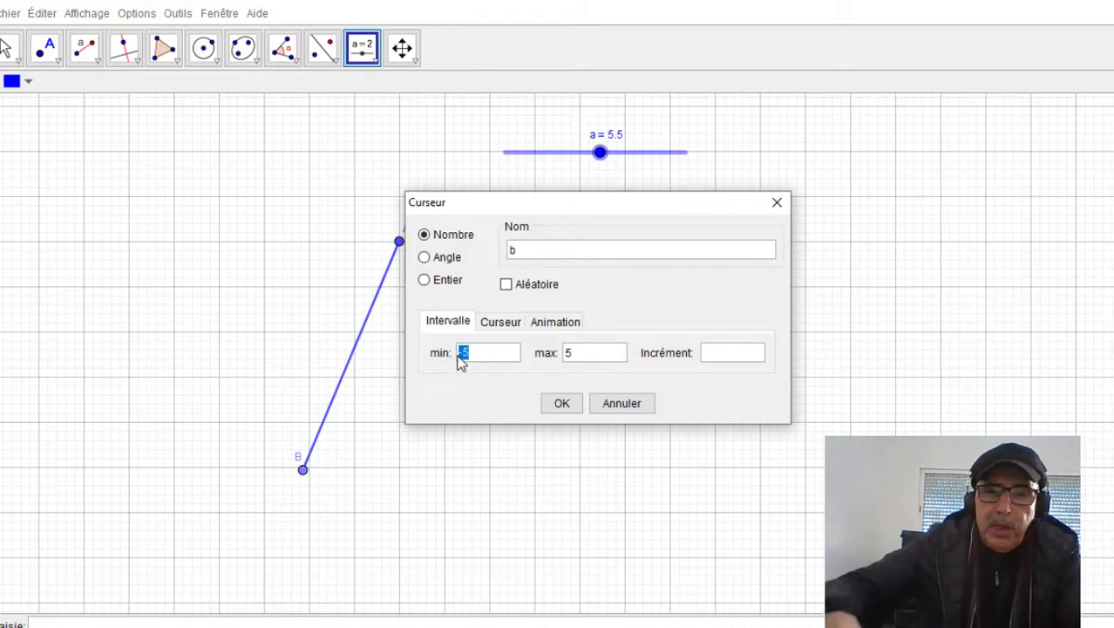
pyautogui.write('0')
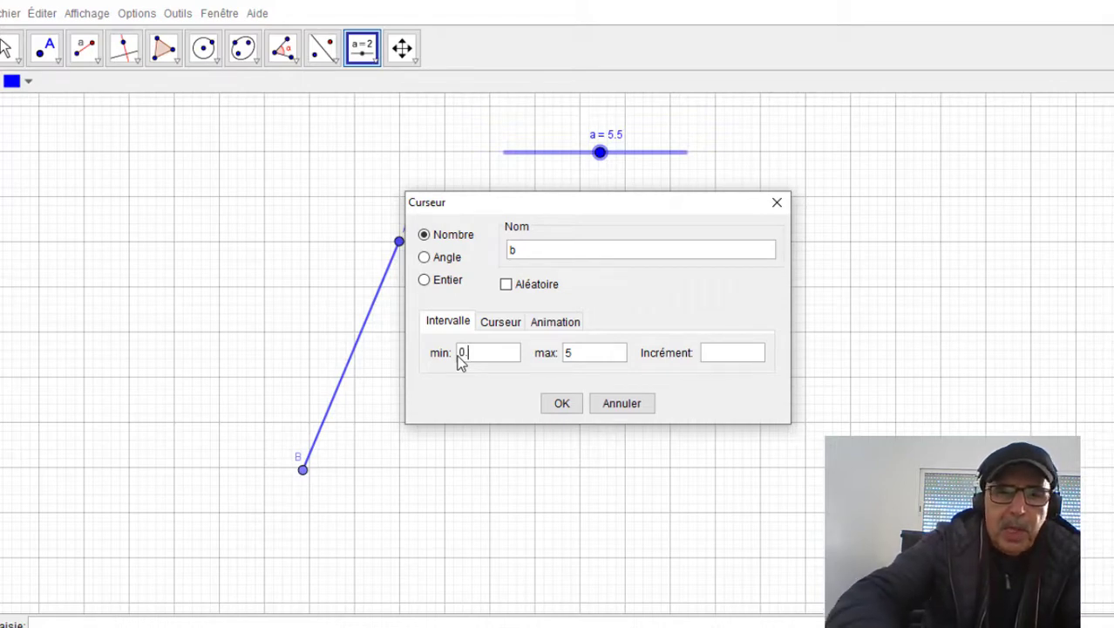
pyautogui.write('.5')
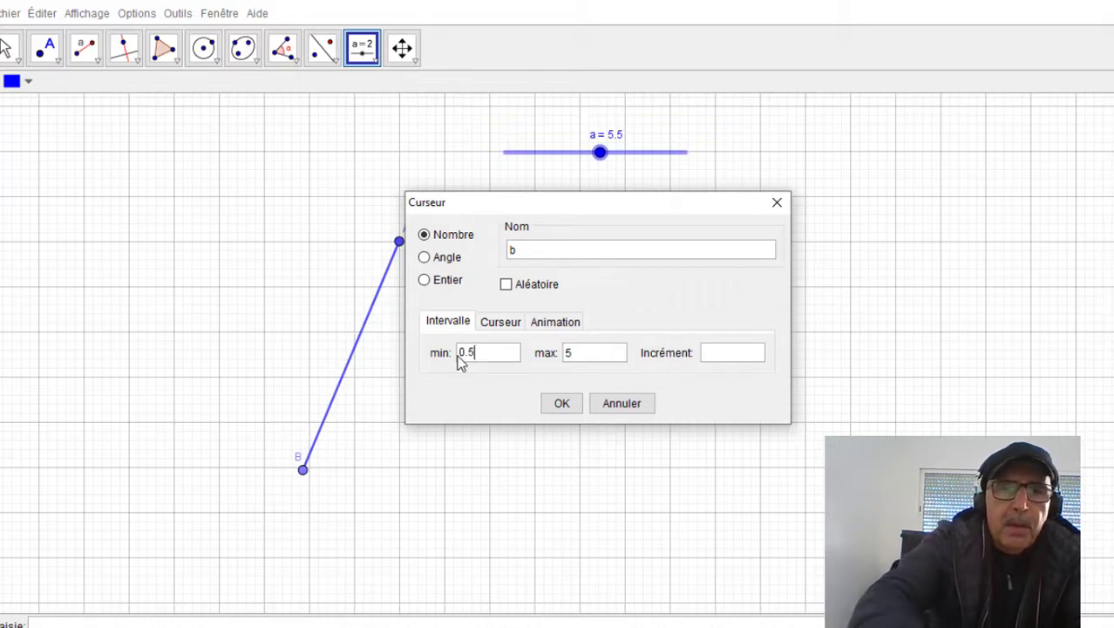
pyautogui.click(565, 356)
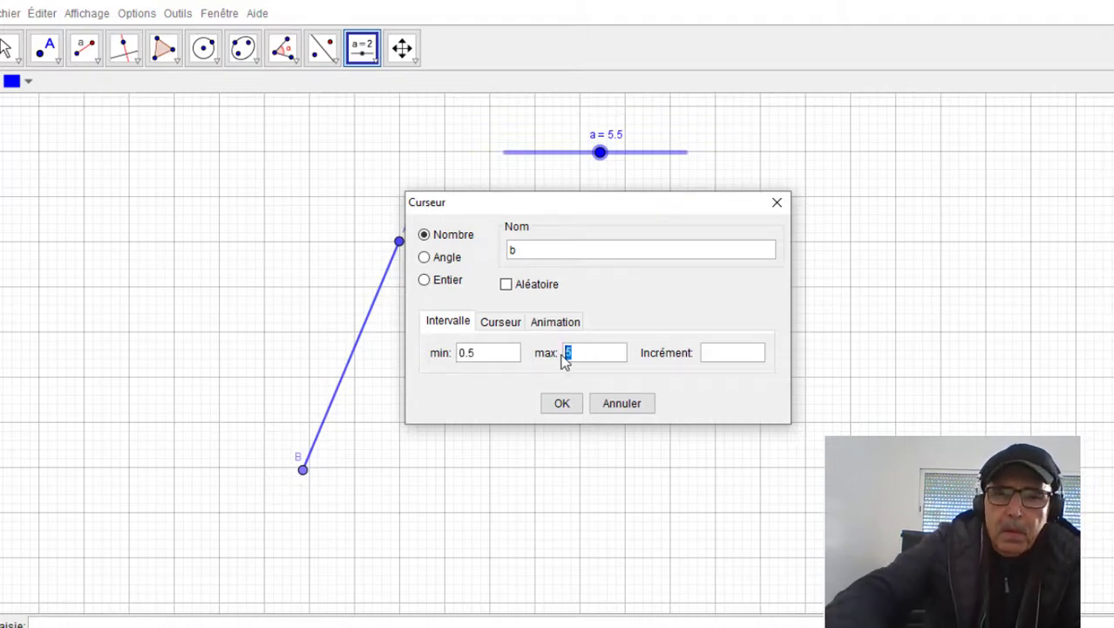
pyautogui.write('10')
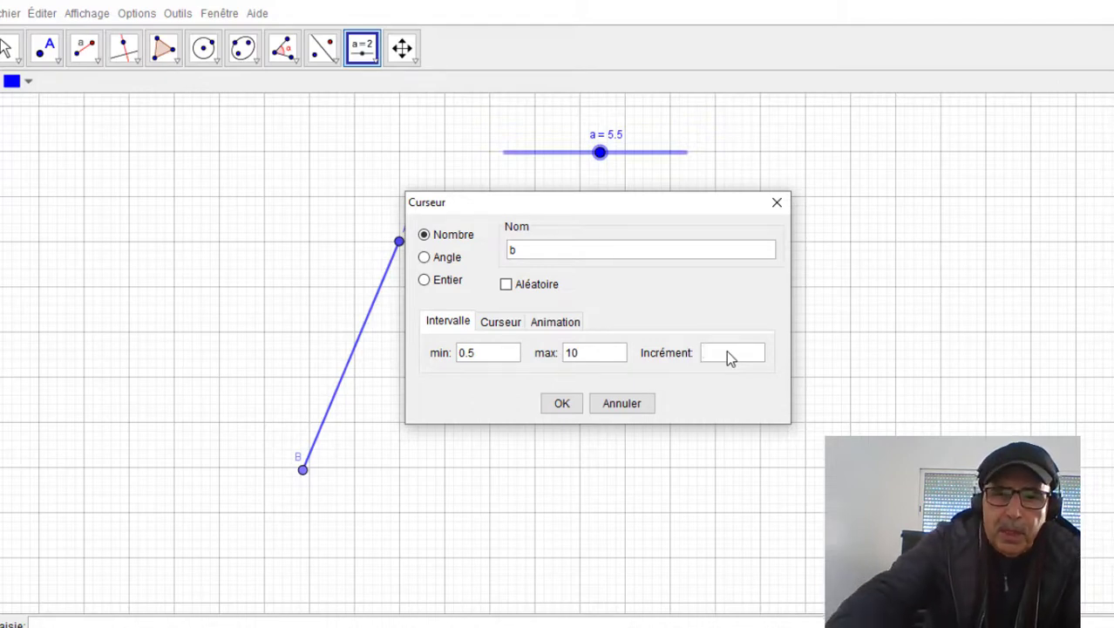
pyautogui.write('0.5')
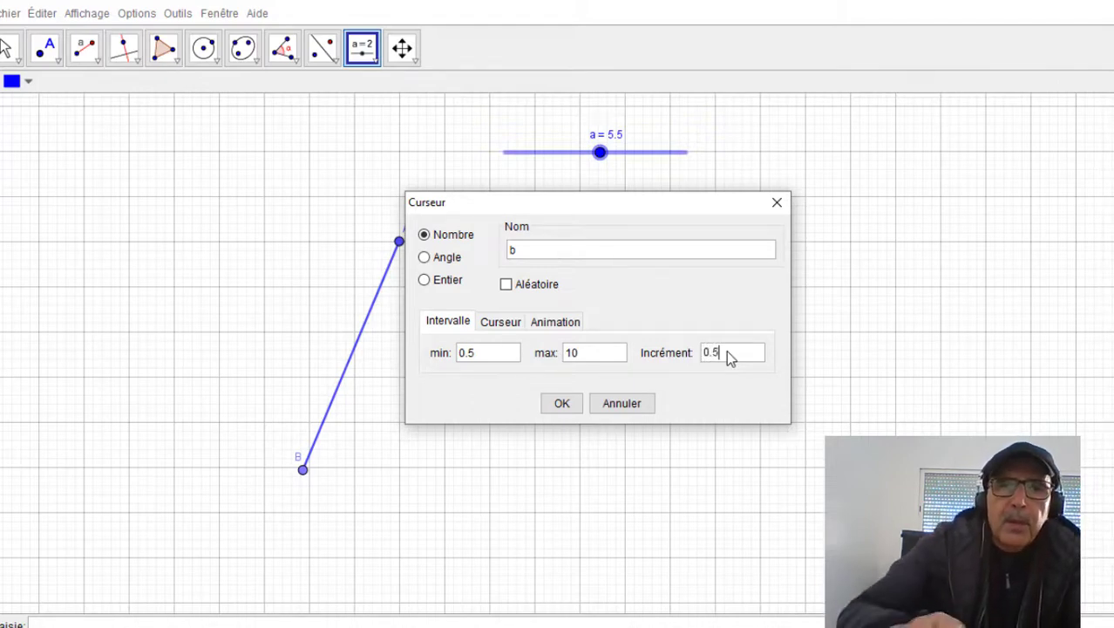
pyautogui.click(559, 405)
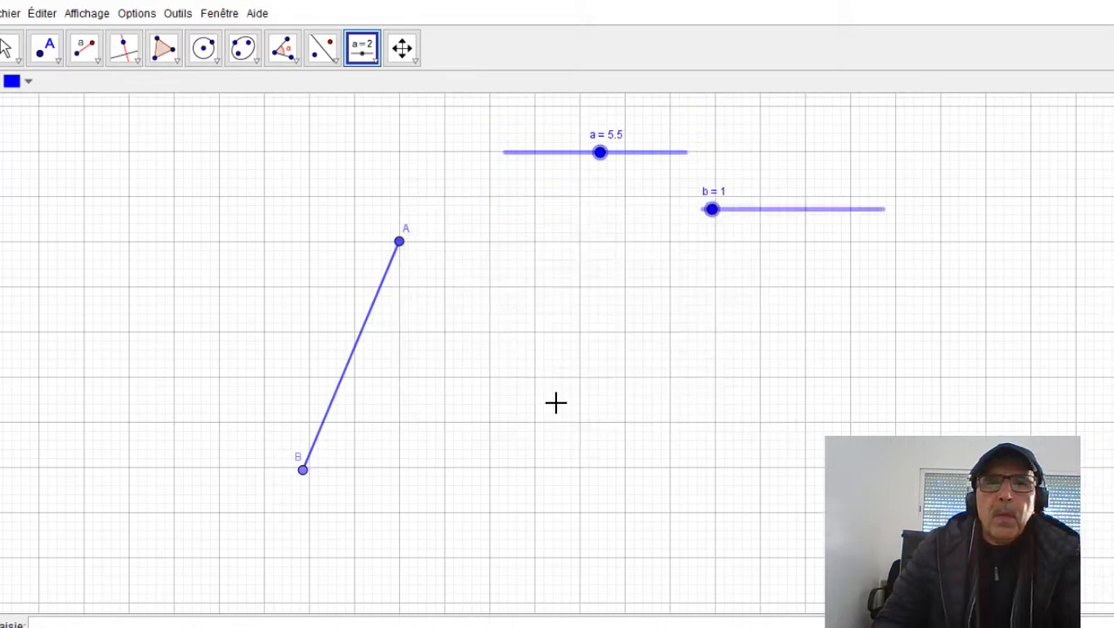
# Set the Slider tool's colour to red and switch back to the Move tool.
pyautogui.click(17, 81)
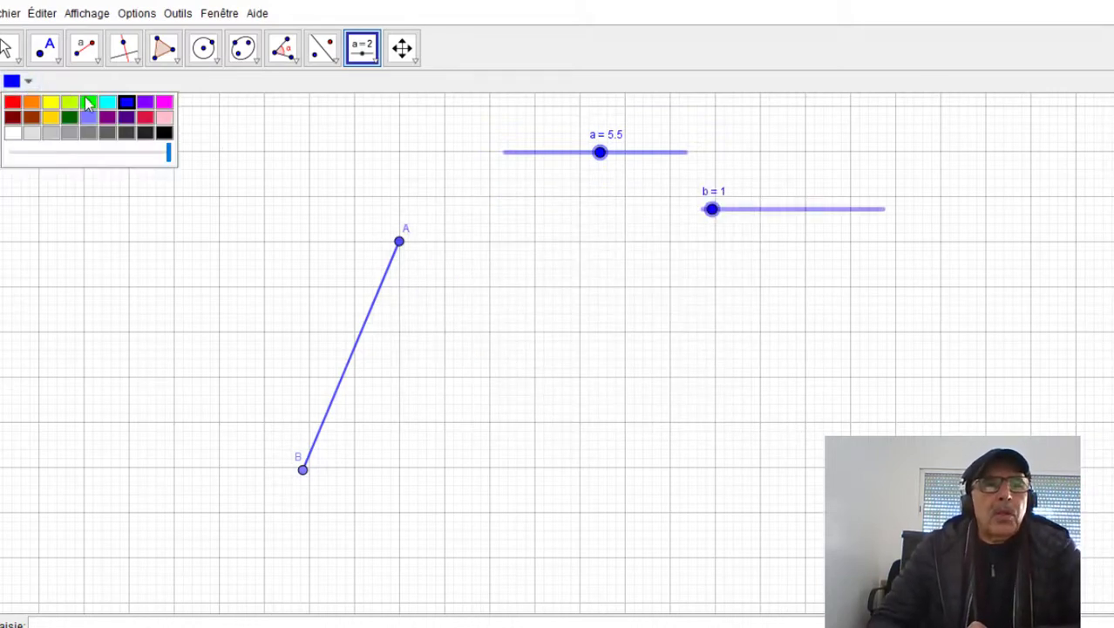
pyautogui.click(13, 104)
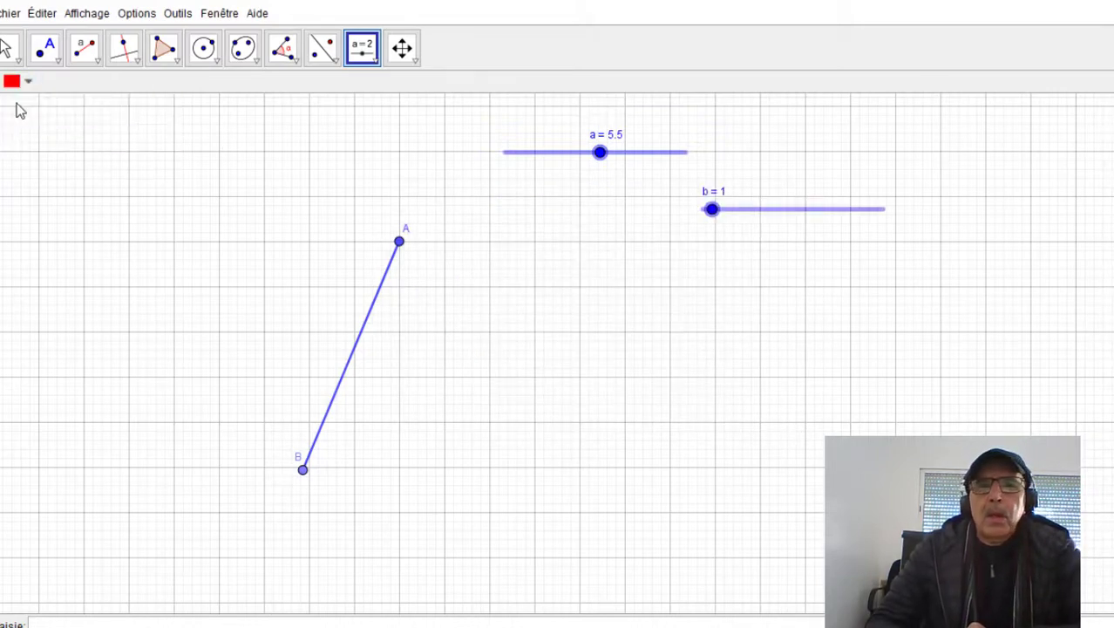
pyautogui.click(9, 49)
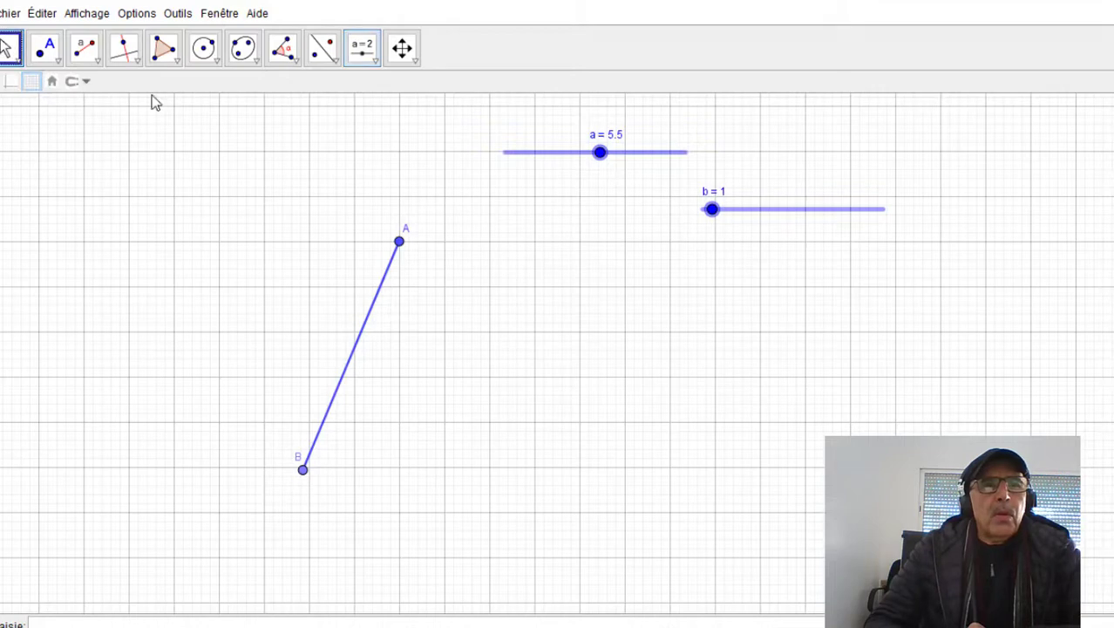
# Colour slider b red and move it directly below slider a.
pyautogui.click(755, 213)
pyautogui.click(14, 81)
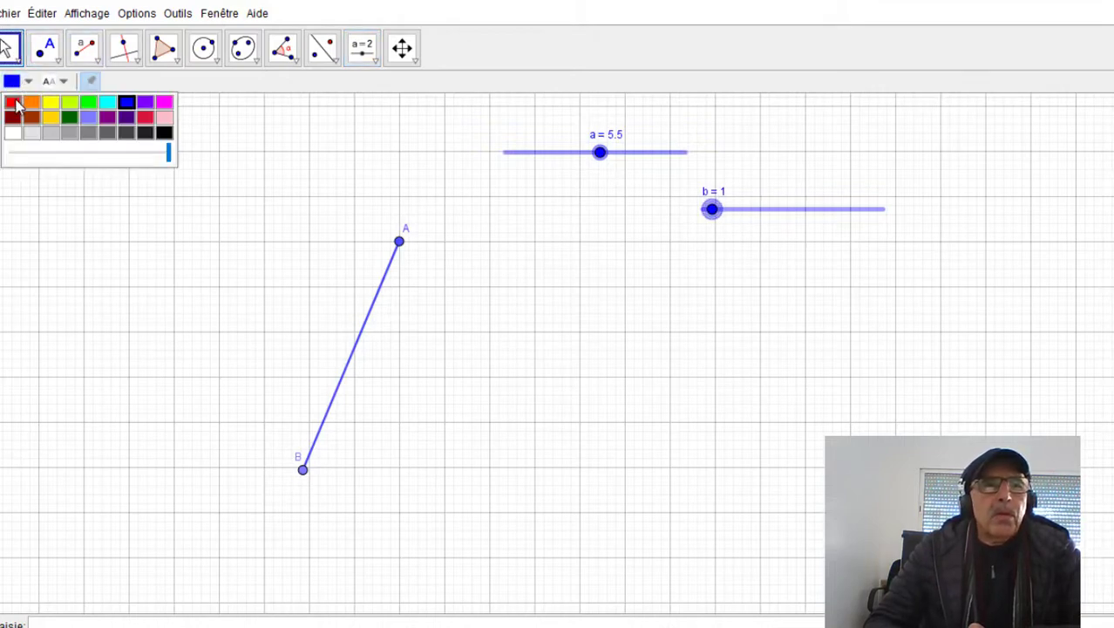
pyautogui.click(13, 103)
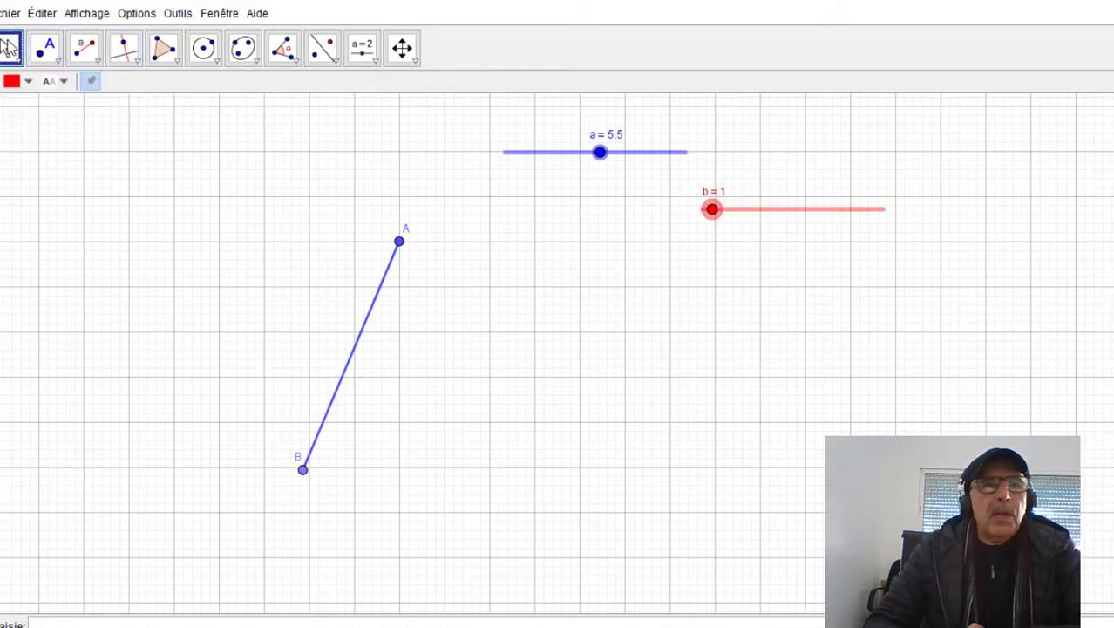
pyautogui.click(213, 55)
pyautogui.moveTo(709, 219); pyautogui.dragTo(571, 200)
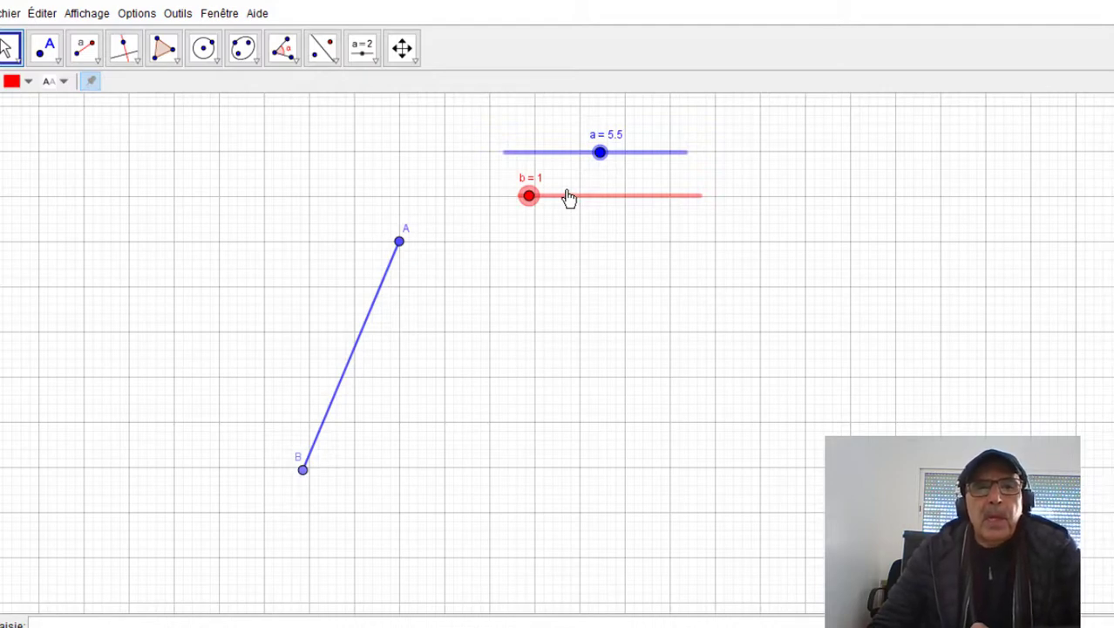
# Create a third number slider c below slider b, with minimum 0.5, maximum 10 and increment 0.5.
pyautogui.click(374, 62)
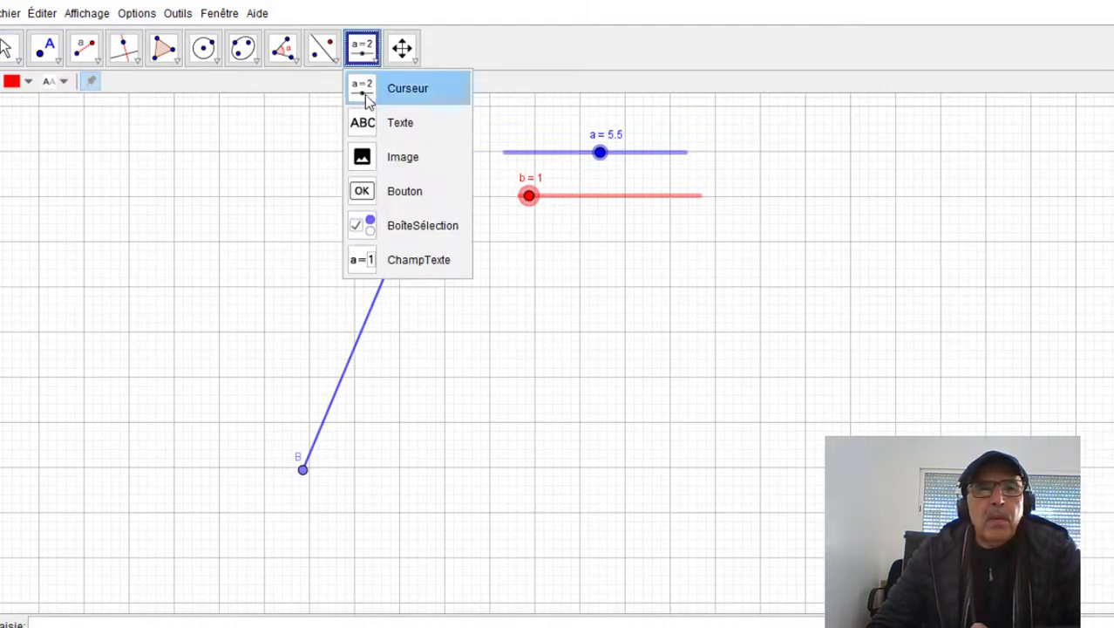
pyautogui.click(366, 96)
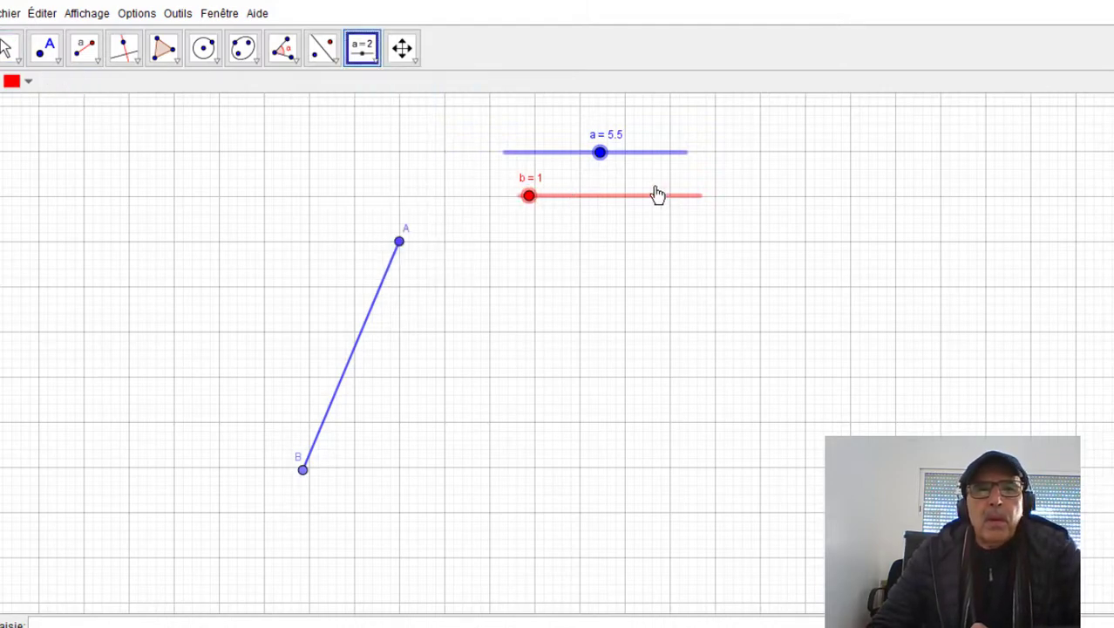
pyautogui.click(652, 242)
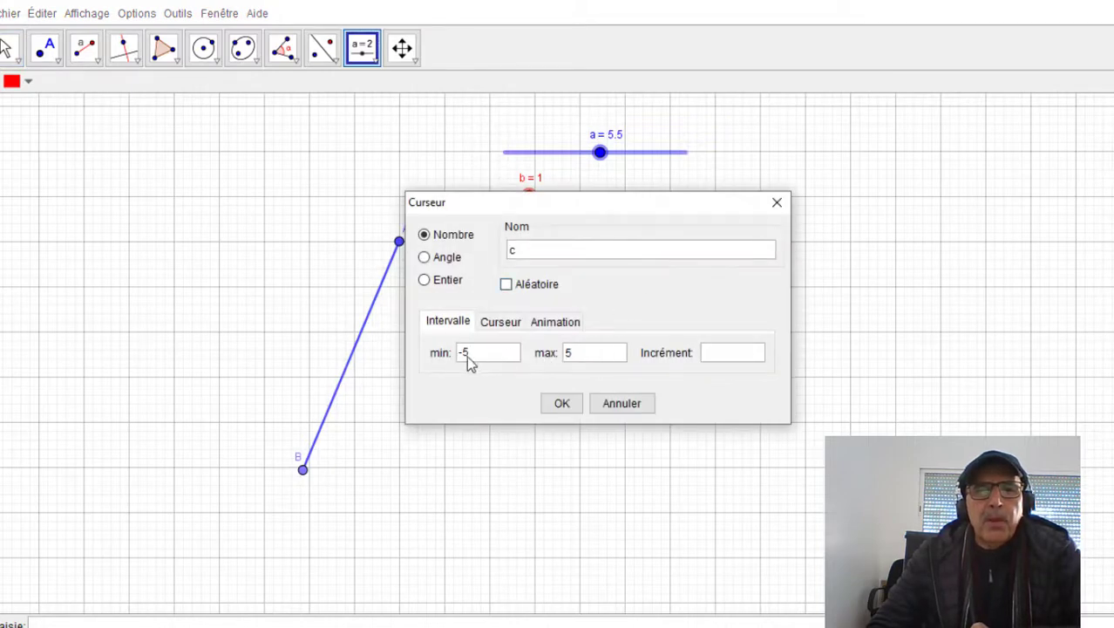
pyautogui.moveTo(469, 353); pyautogui.dragTo(460, 359)
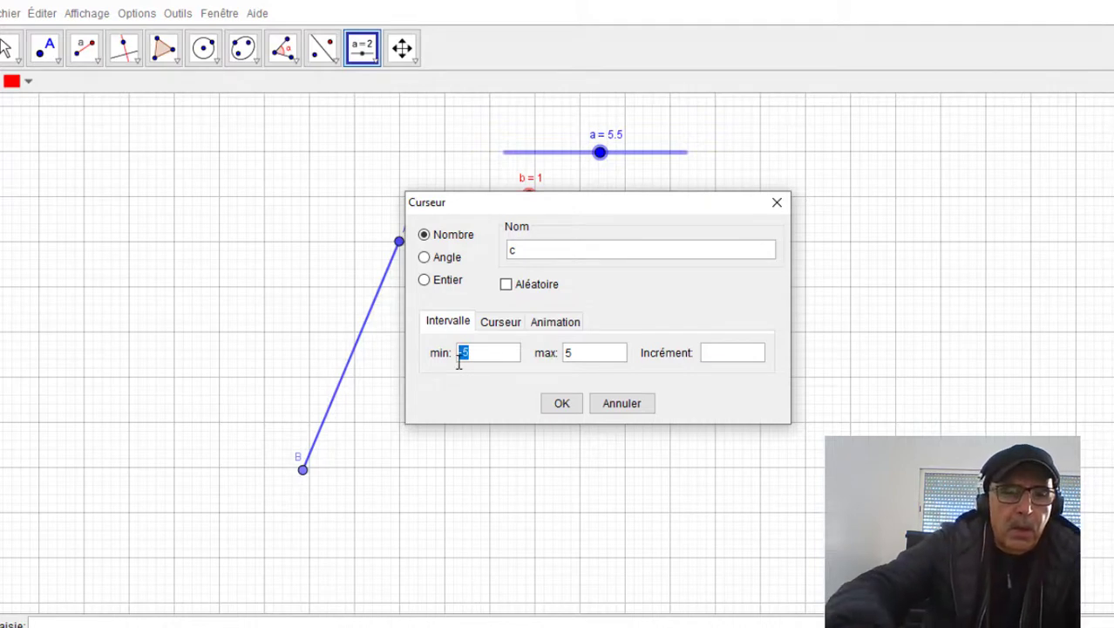
pyautogui.write('a')
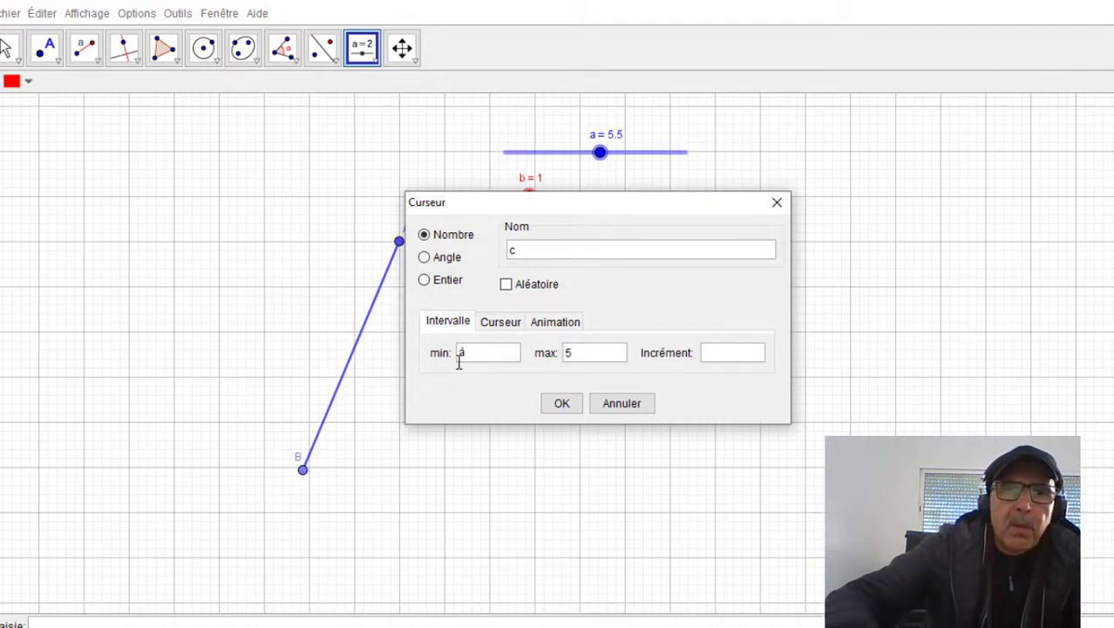
pyautogui.press('BackSpace')
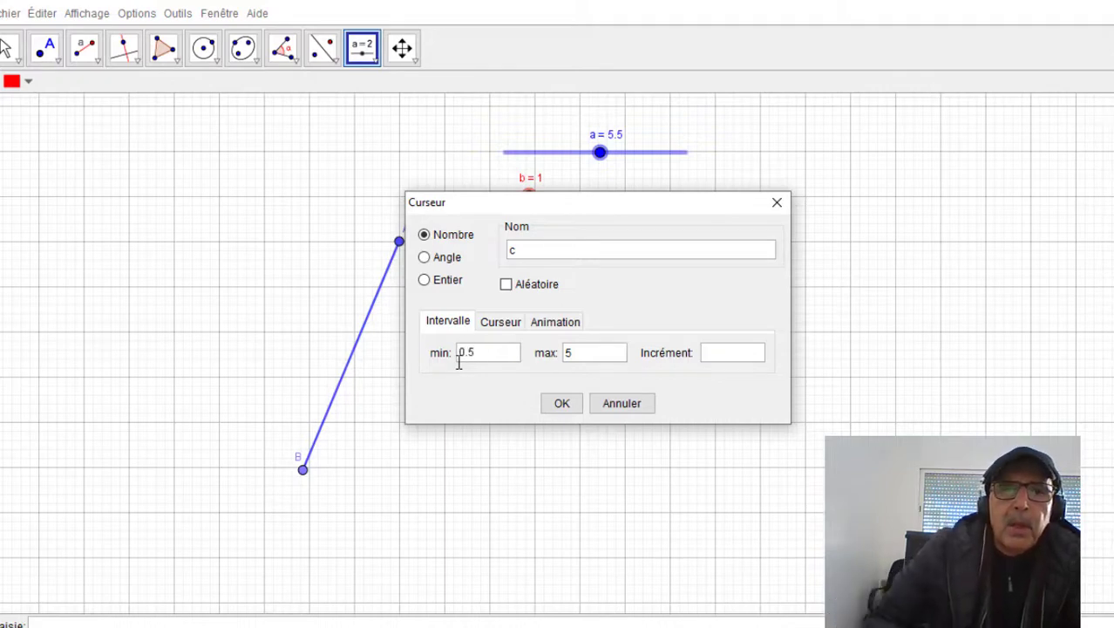
pyautogui.click(564, 353)
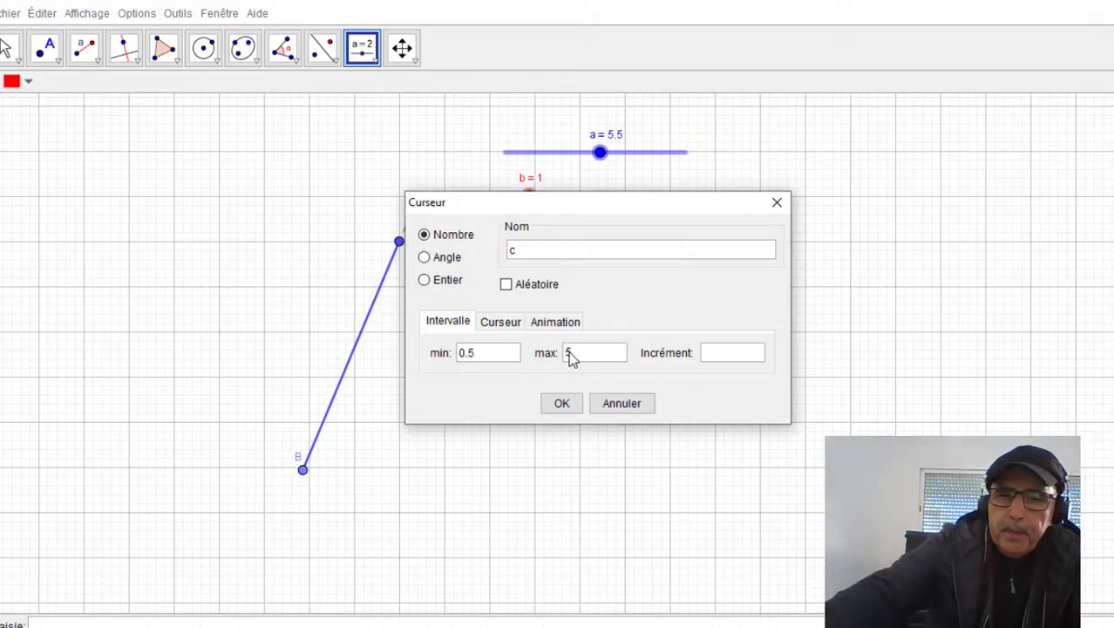
pyautogui.press('Delete')
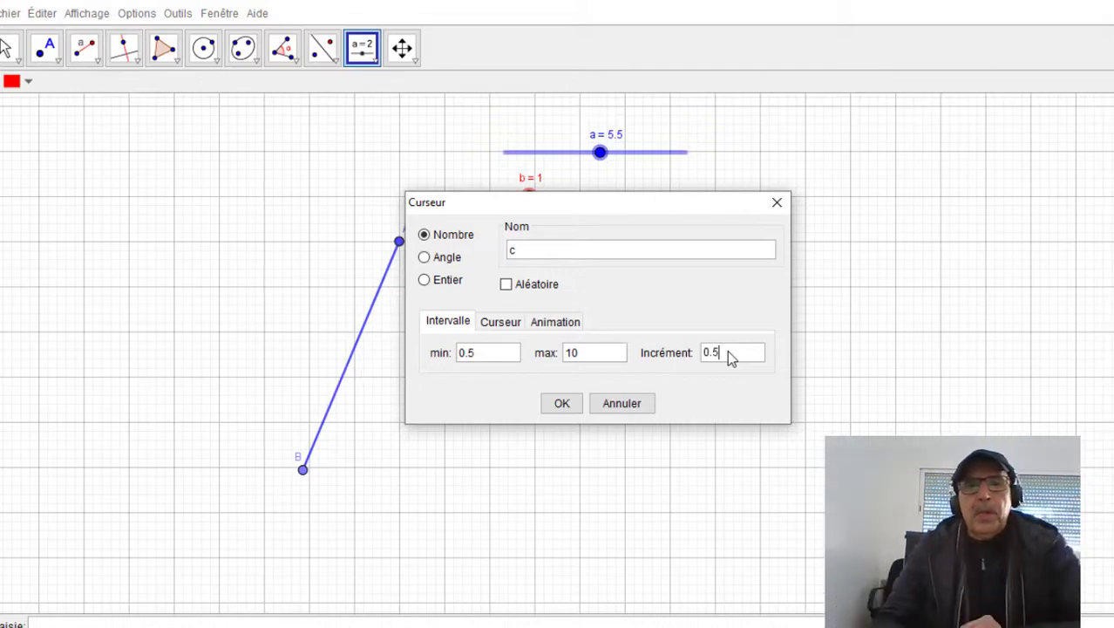
pyautogui.click(562, 404)
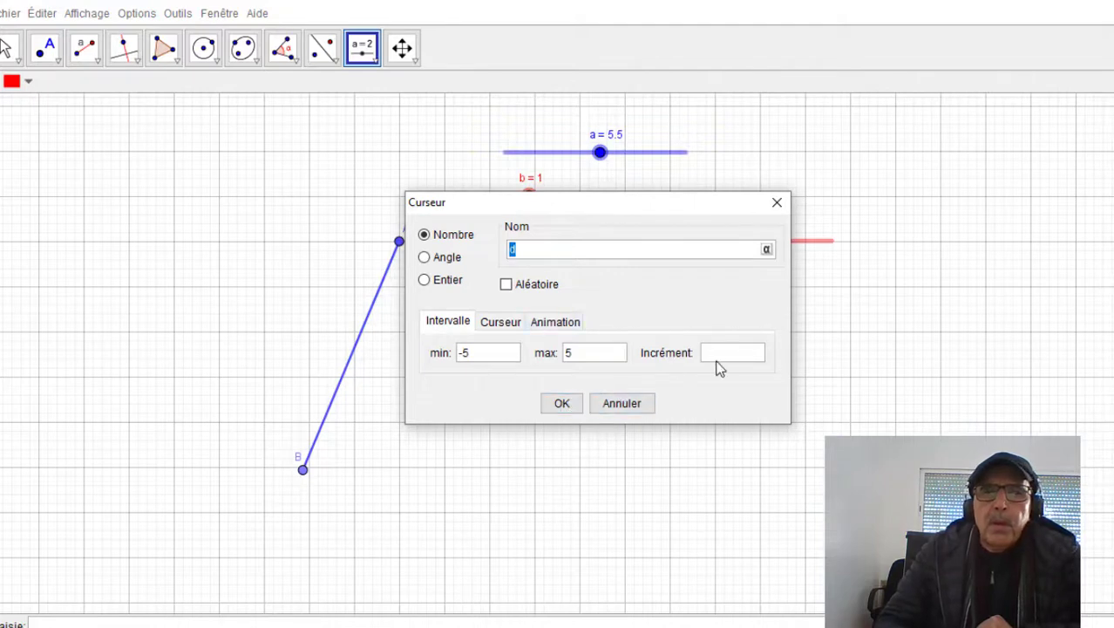
pyautogui.click(720, 355)
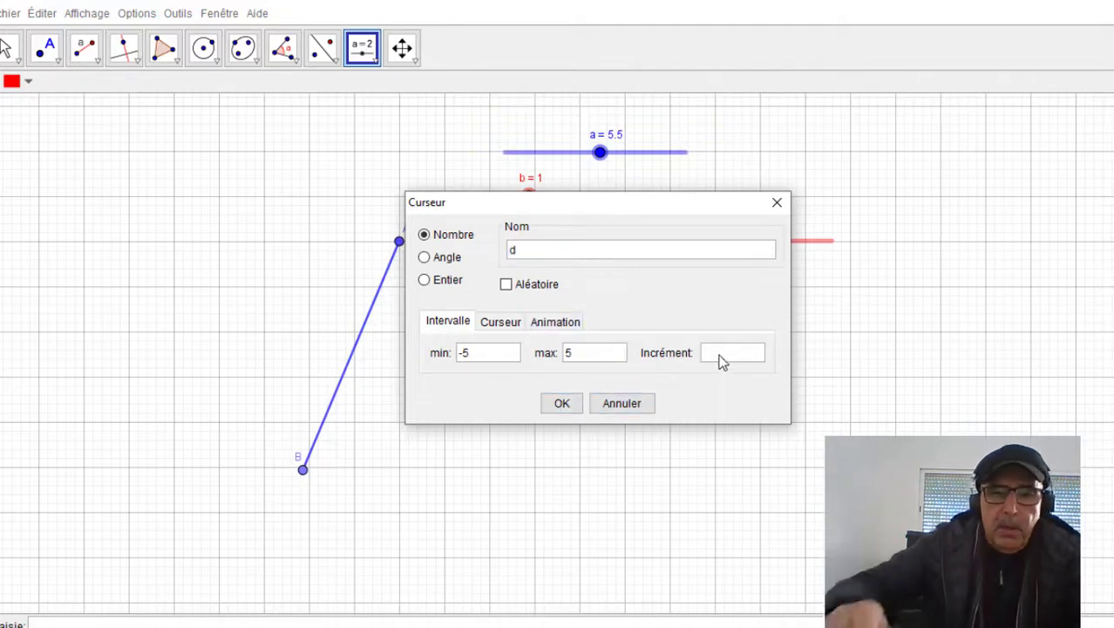
pyautogui.write('0.5')
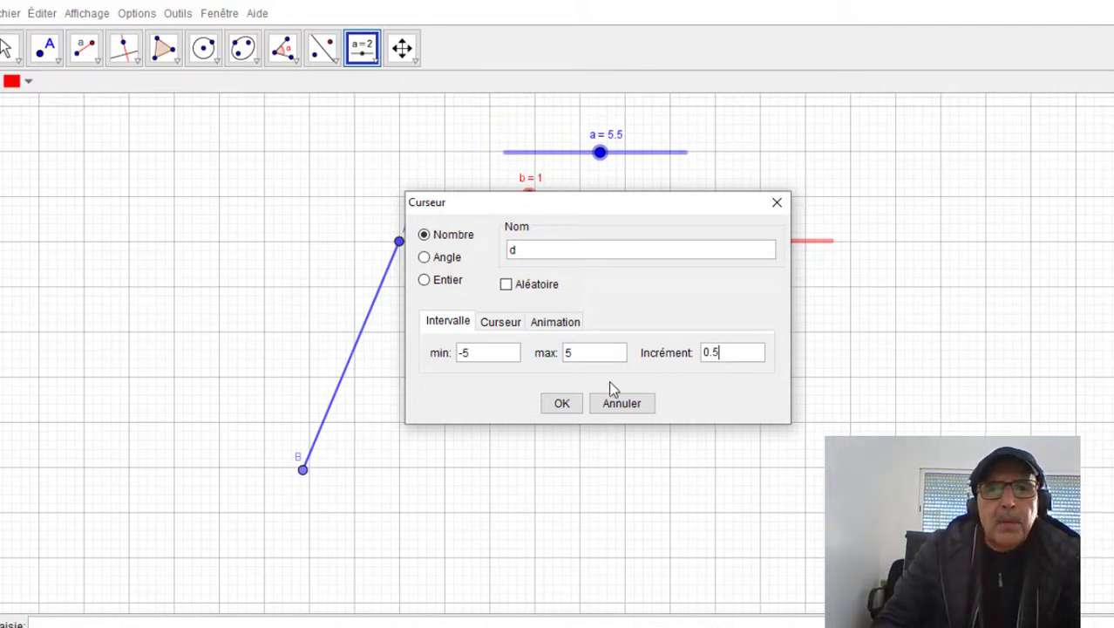
pyautogui.click(561, 403)
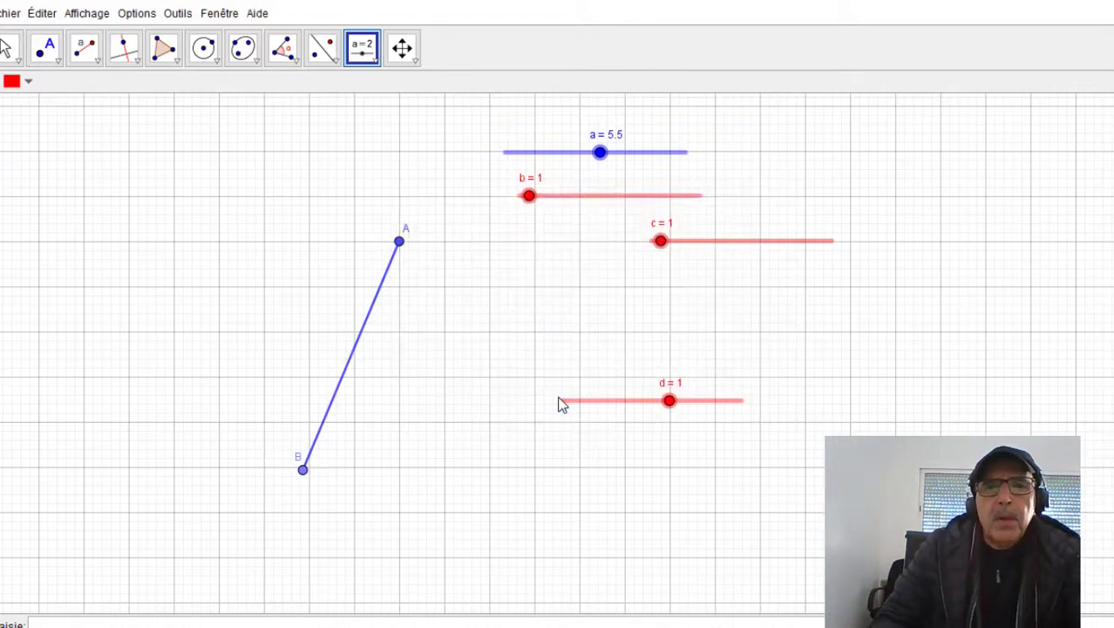
pyautogui.rightClick(641, 404)
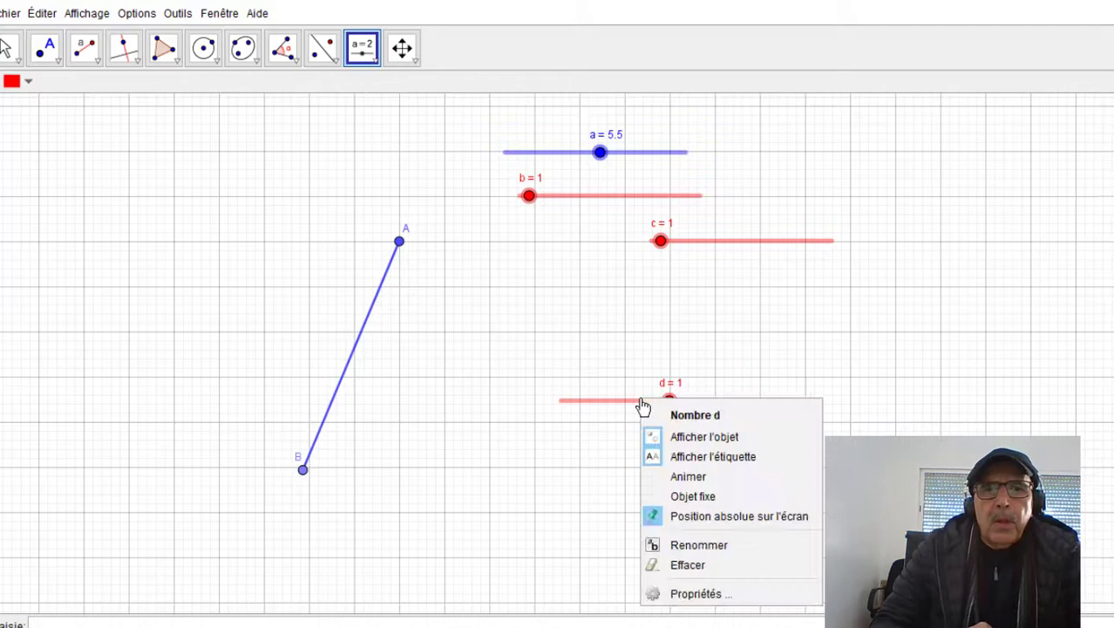
pyautogui.click(699, 566)
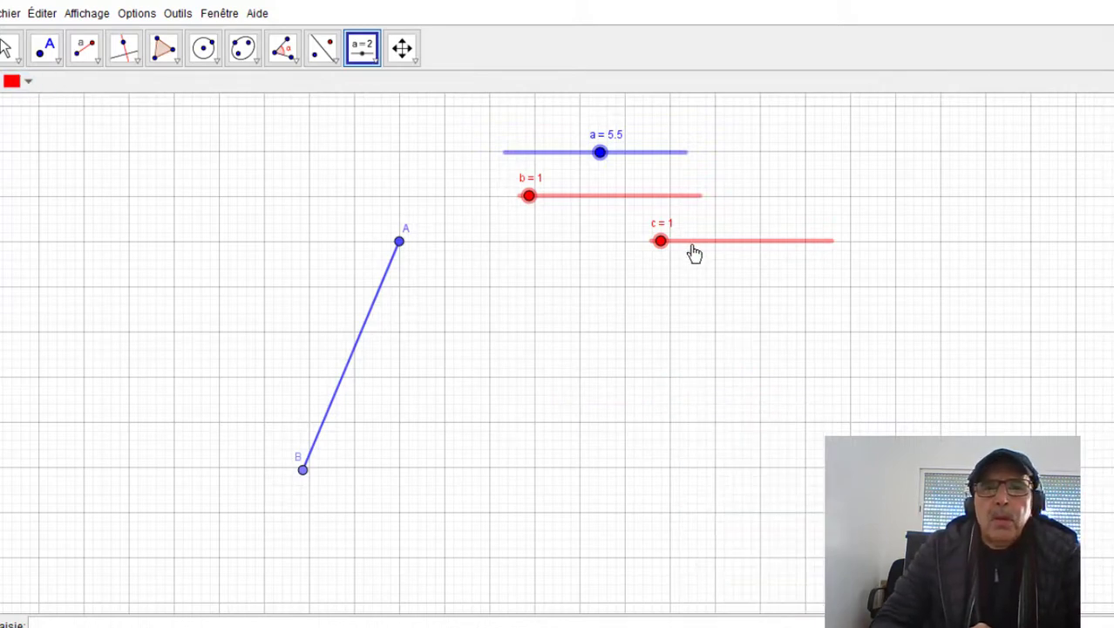
pyautogui.click(686, 283)
pyautogui.click(622, 403)
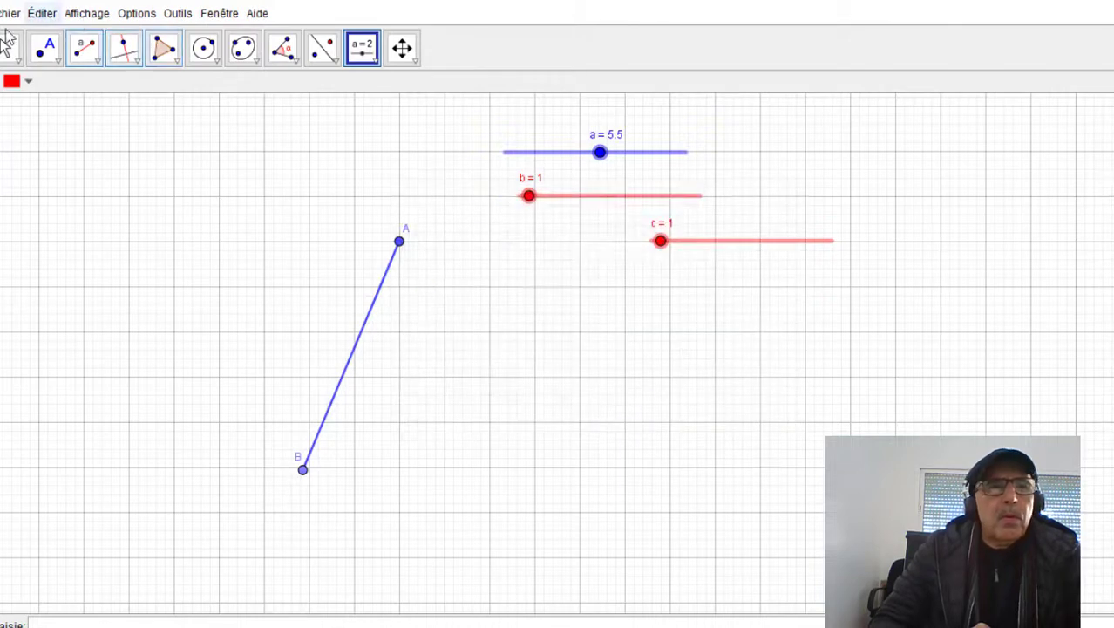
# Colour slider c purple and move it directly below slider b.
pyautogui.click(8, 48)
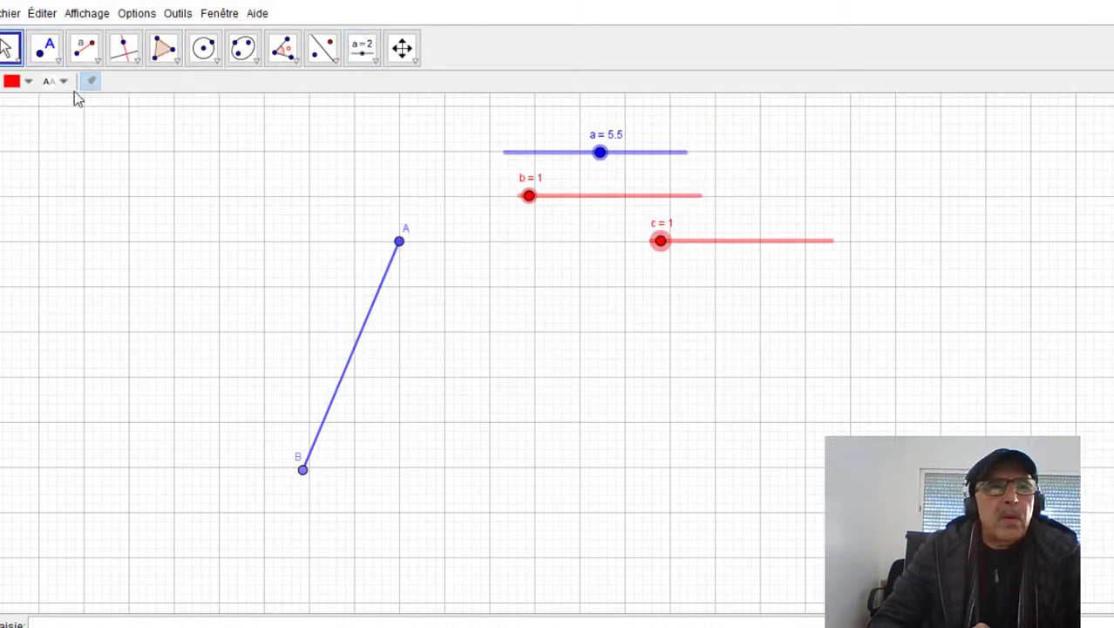
pyautogui.click(28, 81)
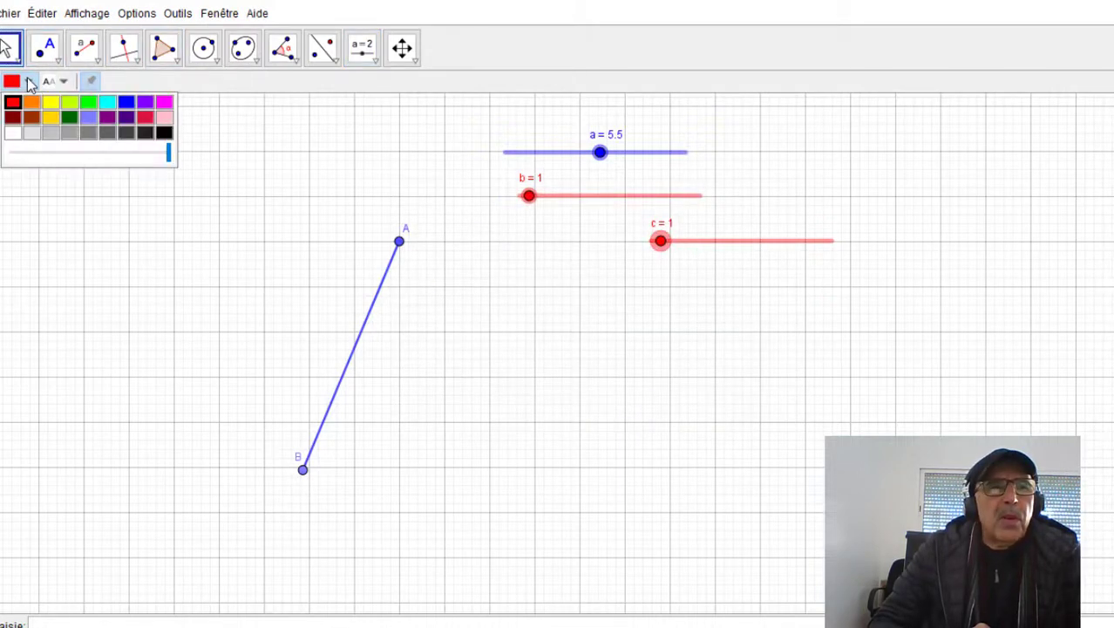
pyautogui.click(147, 104)
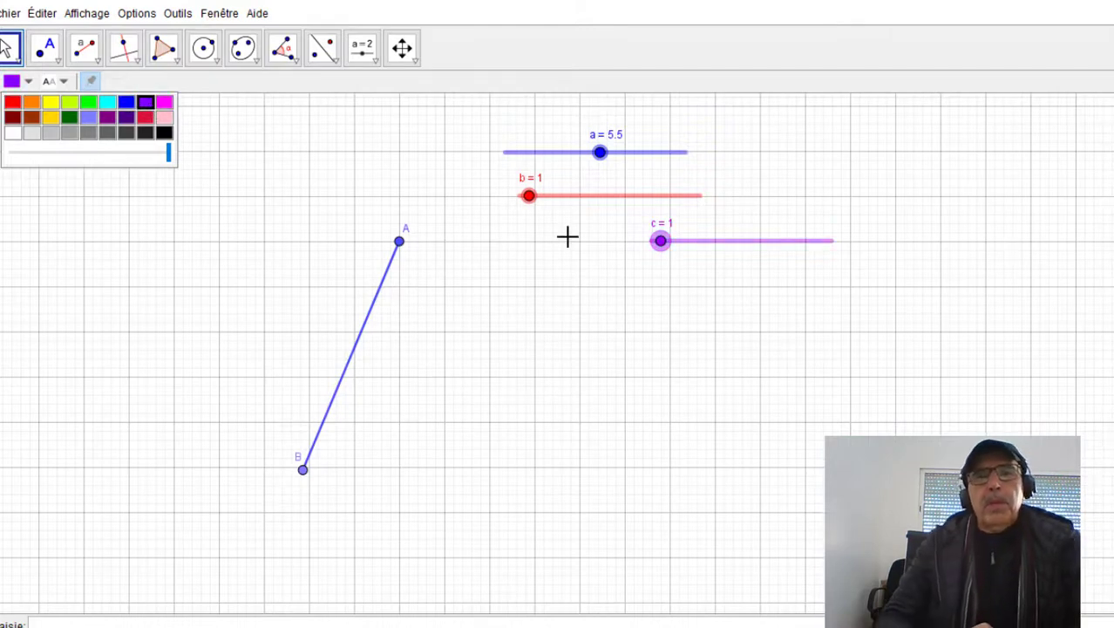
pyautogui.moveTo(709, 244); pyautogui.dragTo(580, 238)
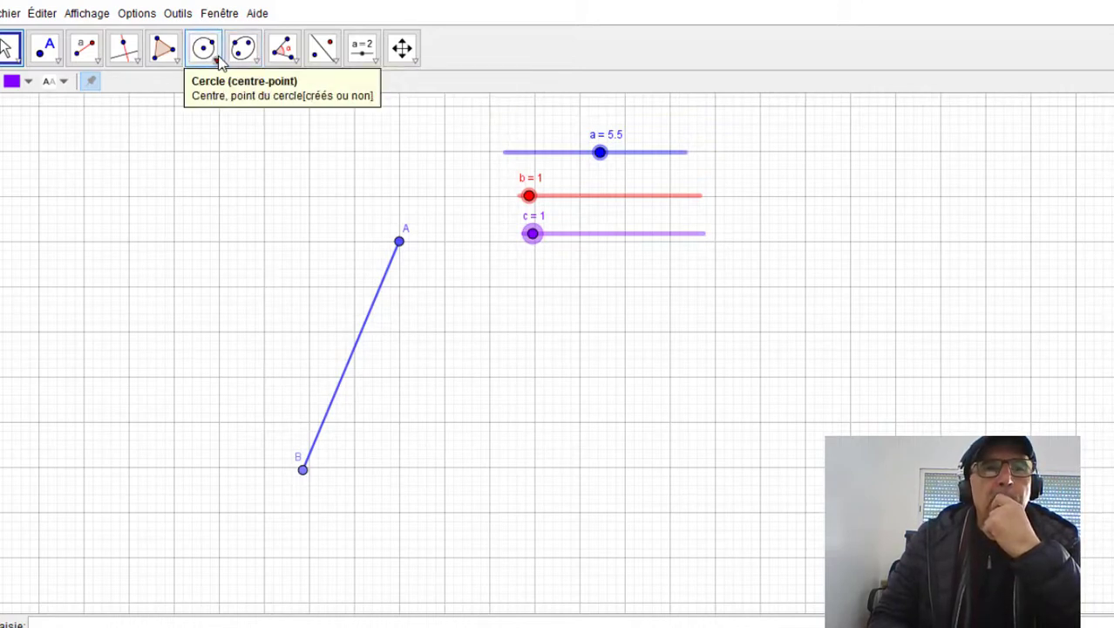
pyautogui.click(217, 59)
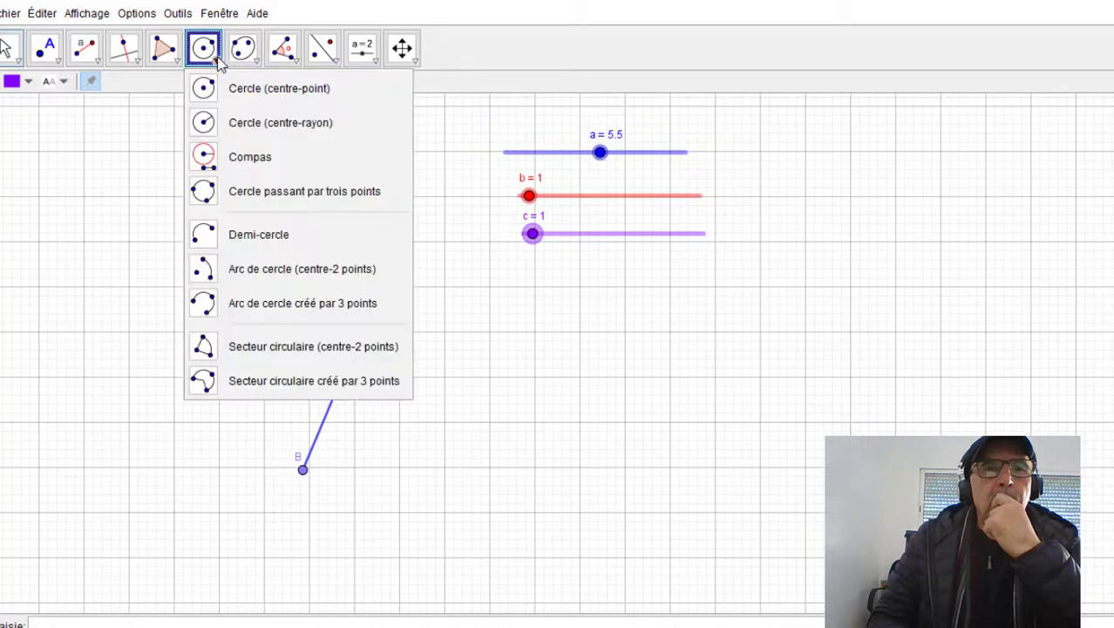
pyautogui.click(232, 123)
pyautogui.click(228, 118)
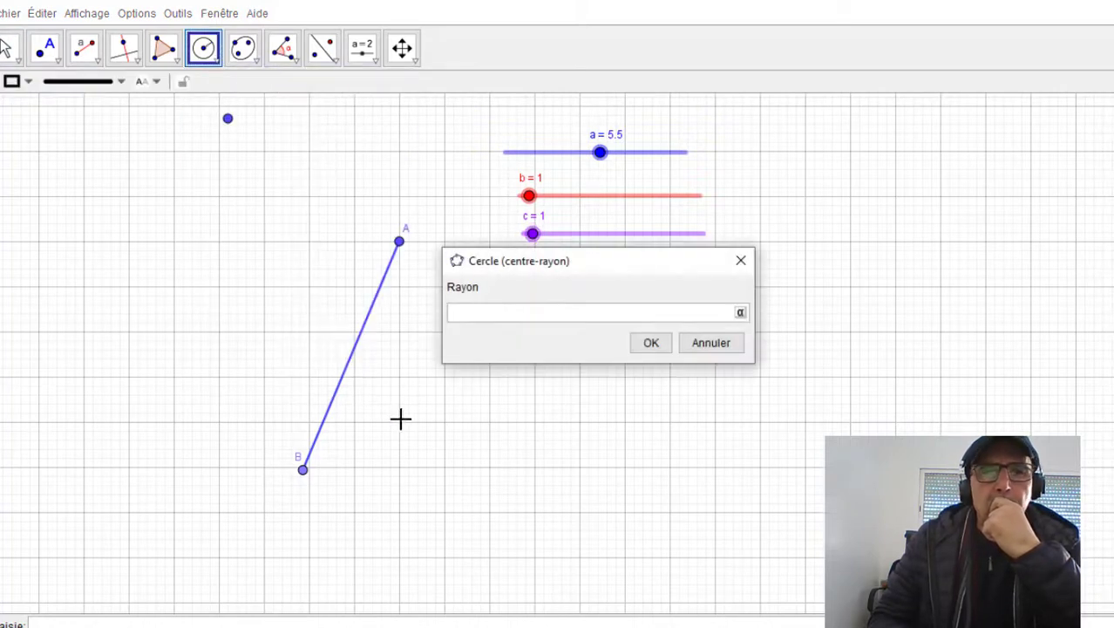
pyautogui.click(711, 342)
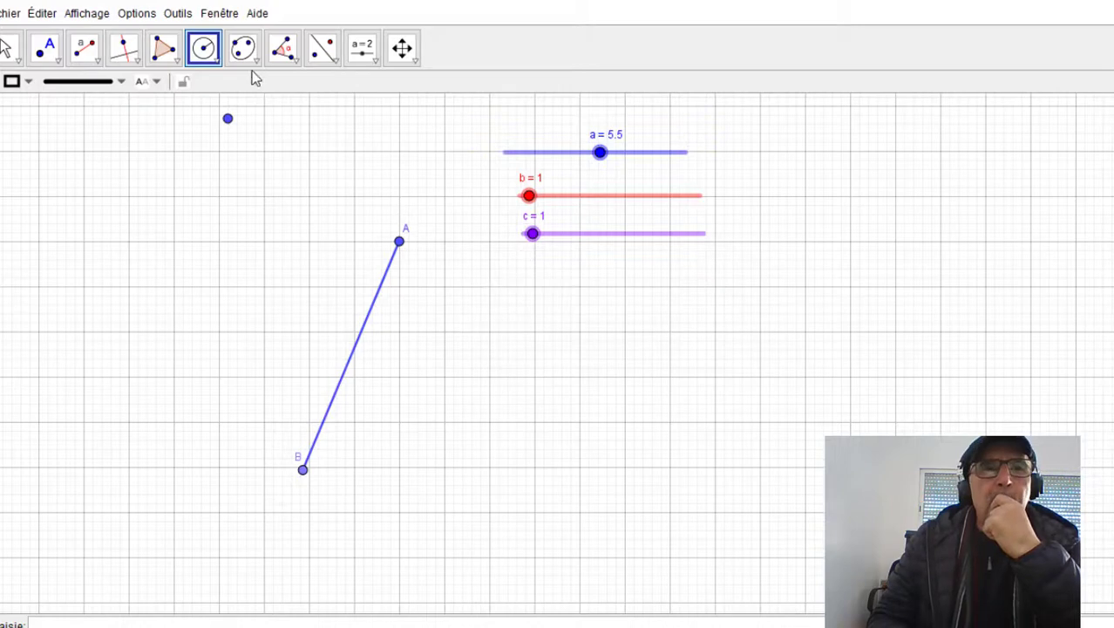
pyautogui.click(210, 66)
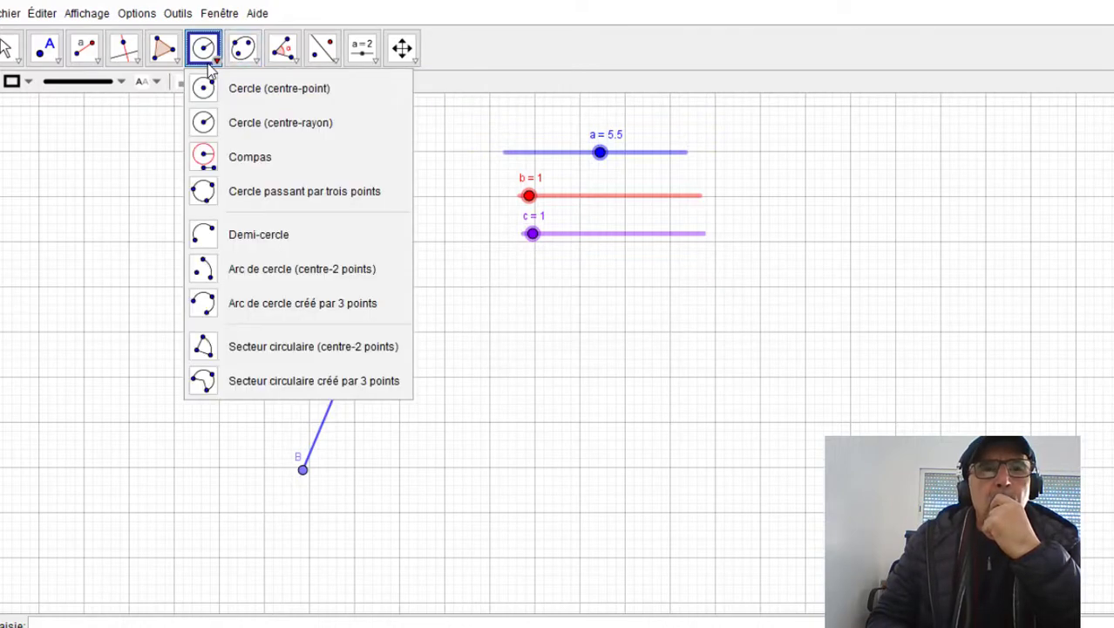
pyautogui.click(240, 125)
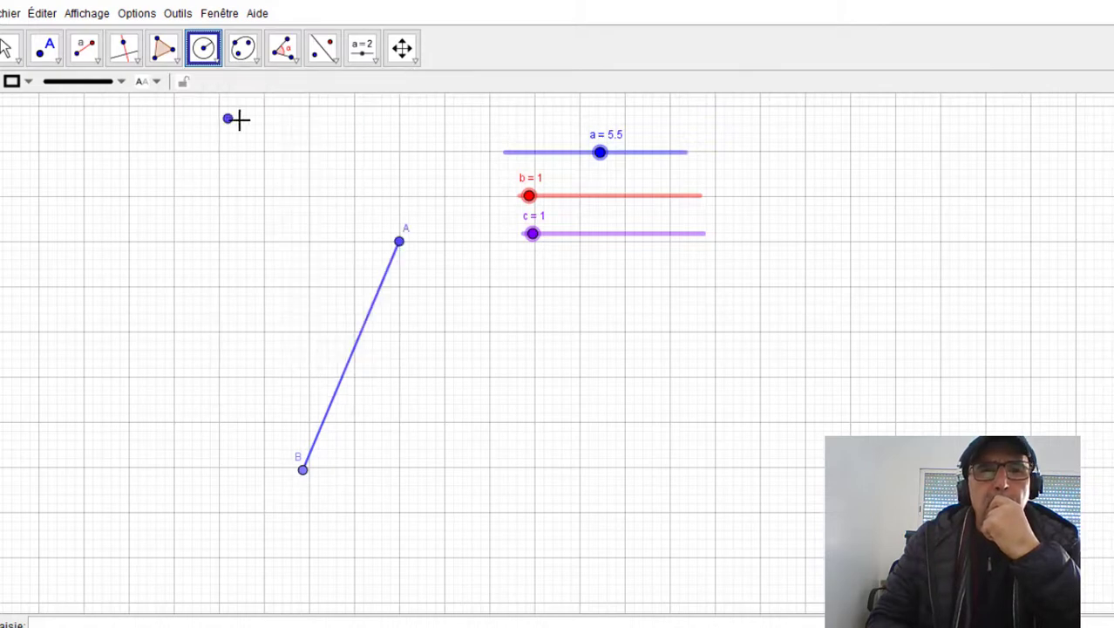
pyautogui.click(229, 117)
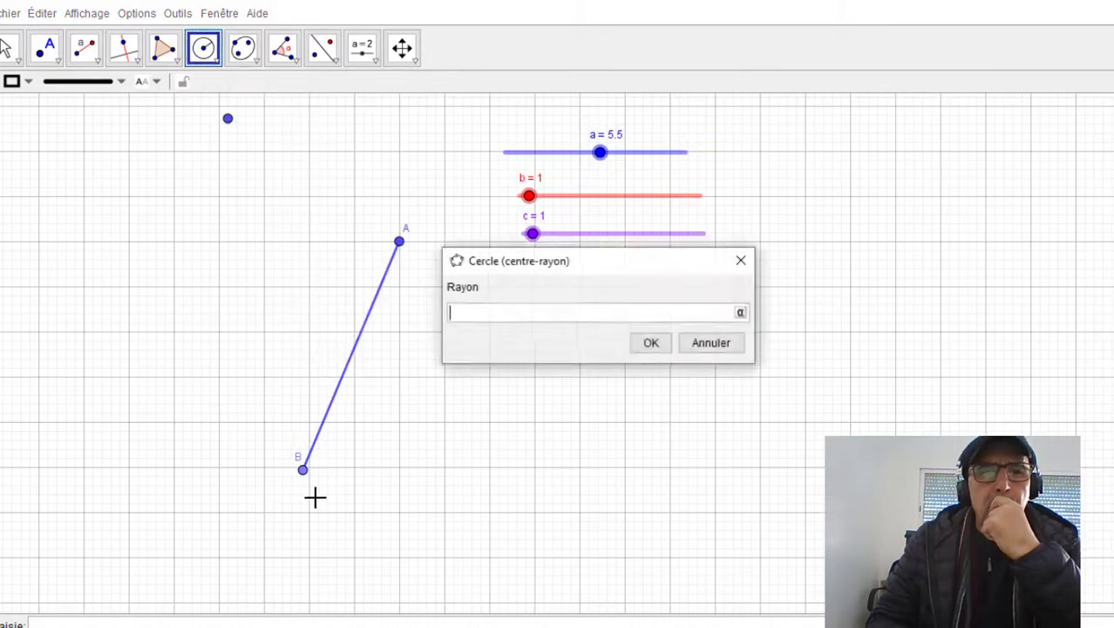
pyautogui.click(707, 344)
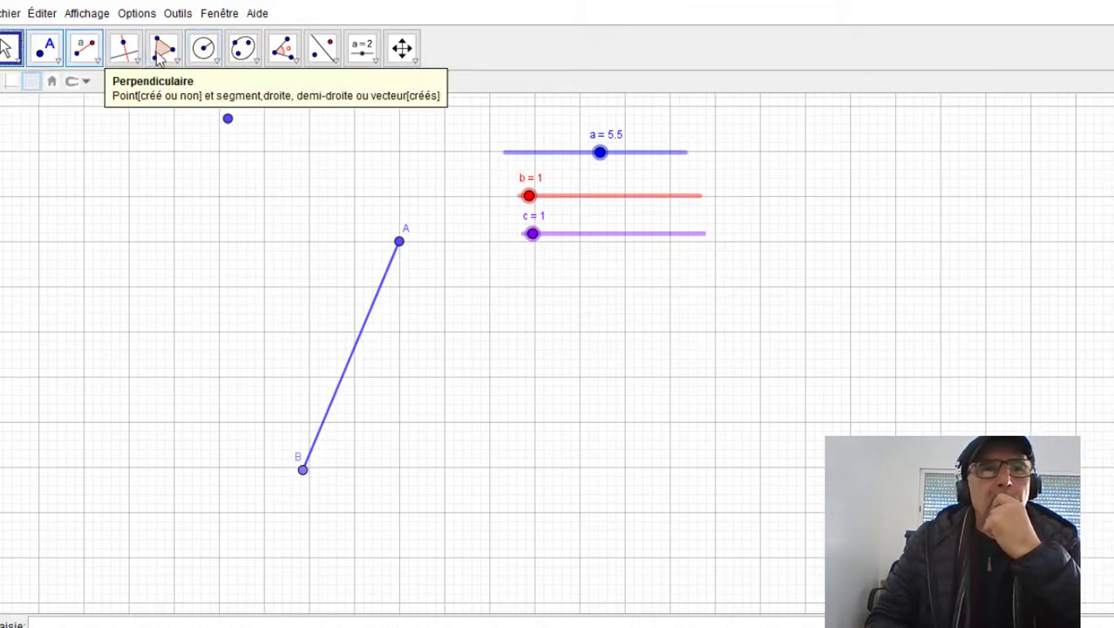
# Draw a circle centred on point B with radius b.
pyautogui.click(215, 59)
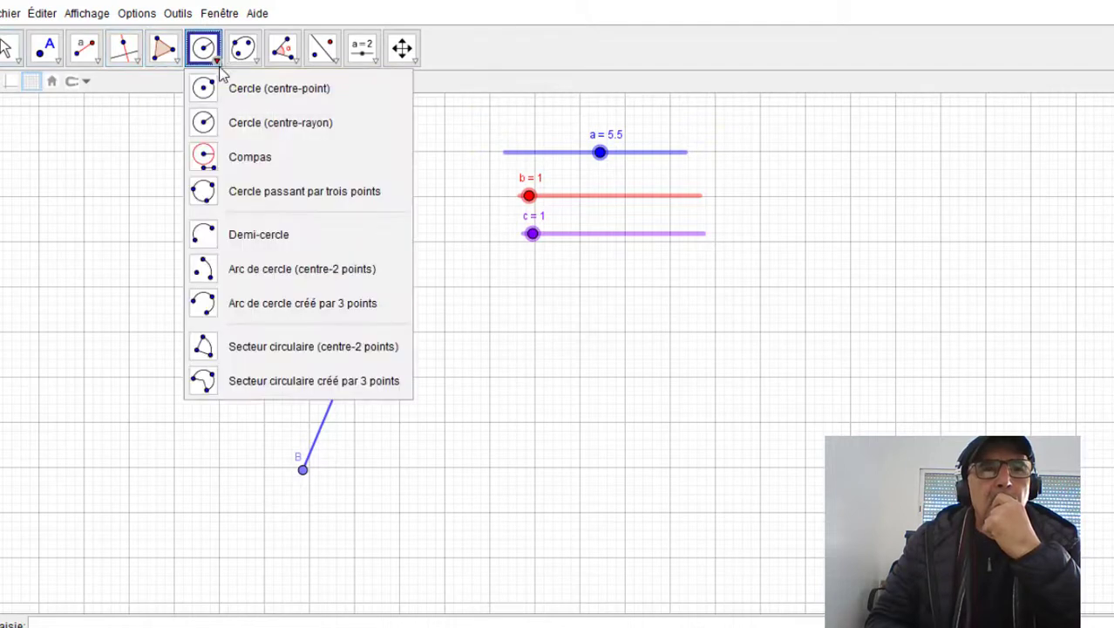
pyautogui.click(238, 124)
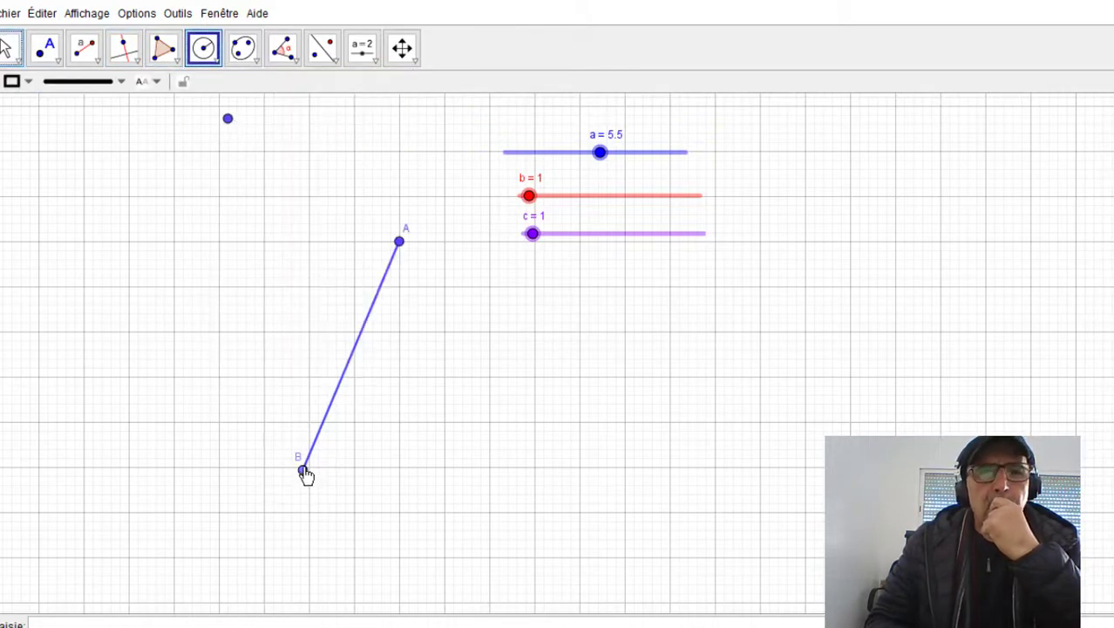
pyautogui.click(303, 471)
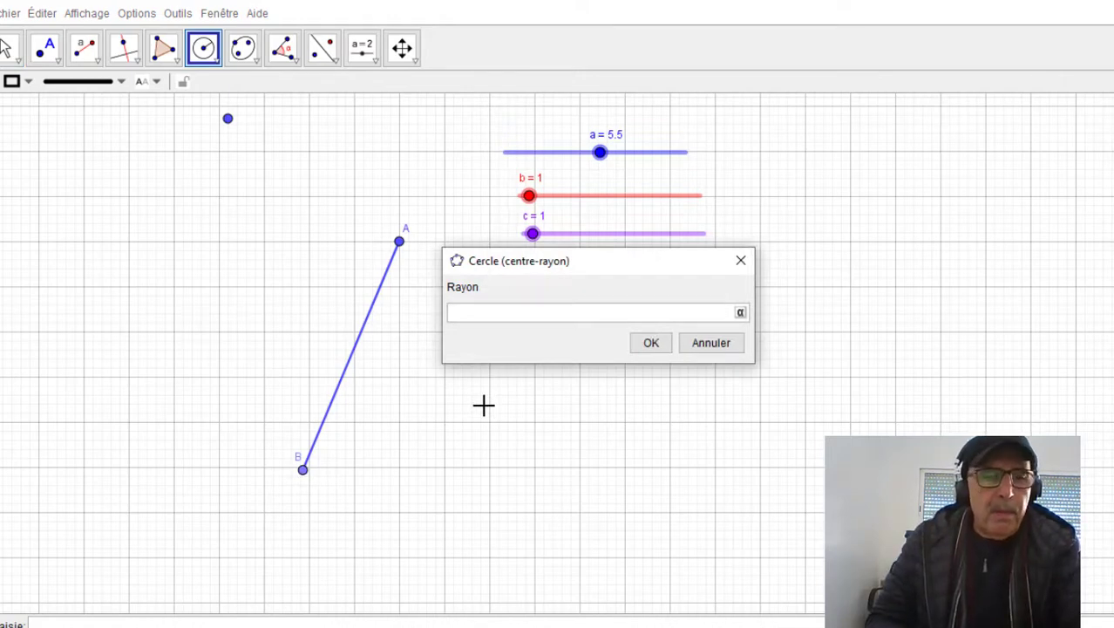
pyautogui.write('B')
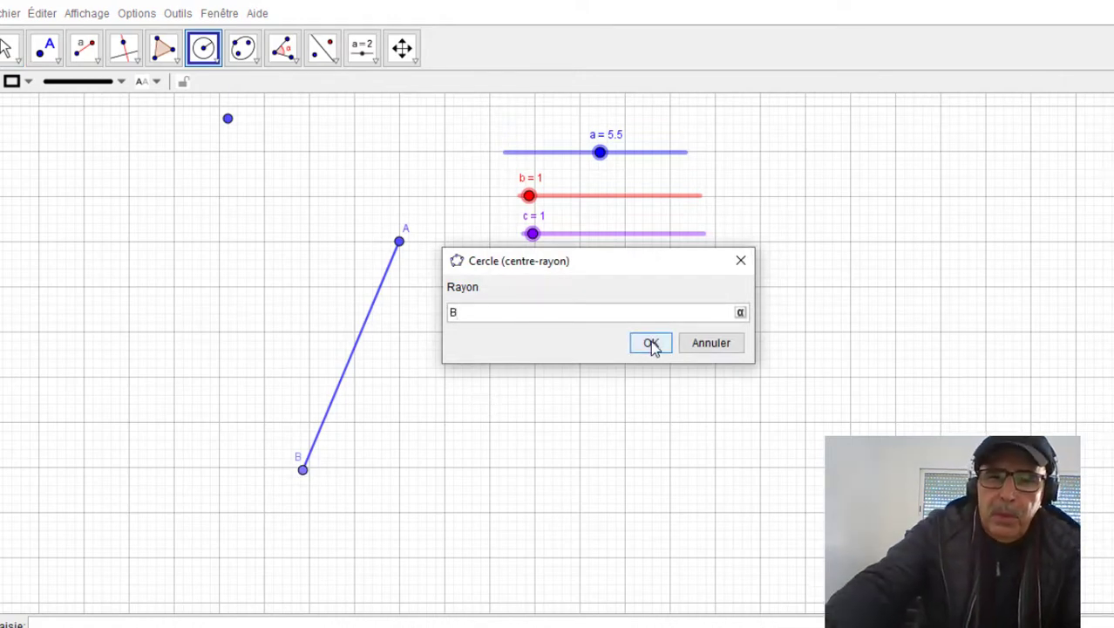
pyautogui.press('BackSpace')
pyautogui.write('b')
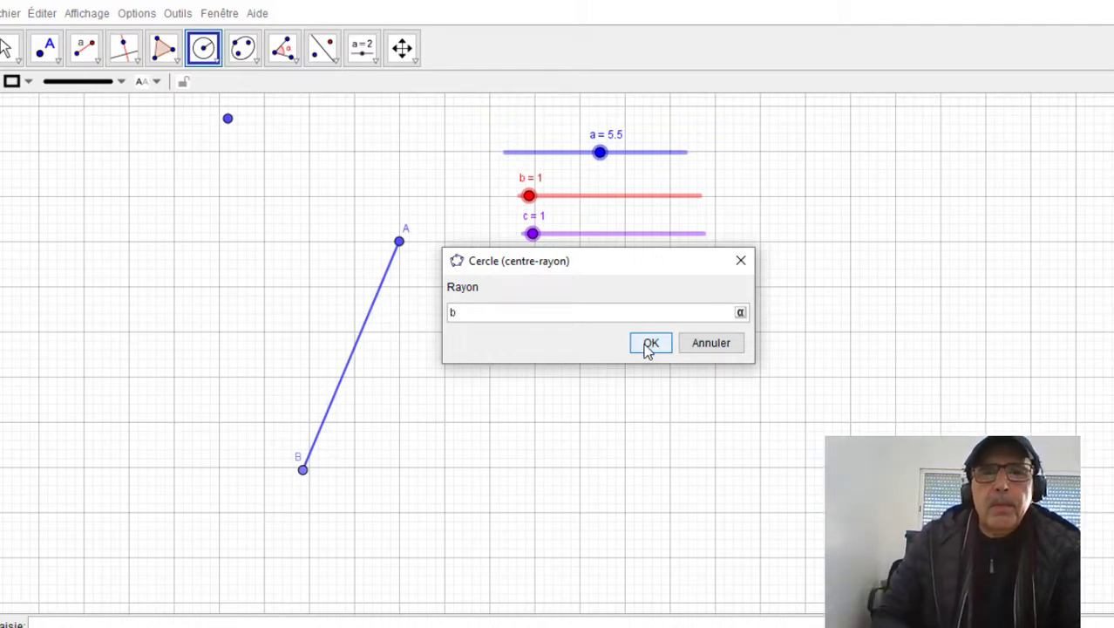
pyautogui.click(648, 344)
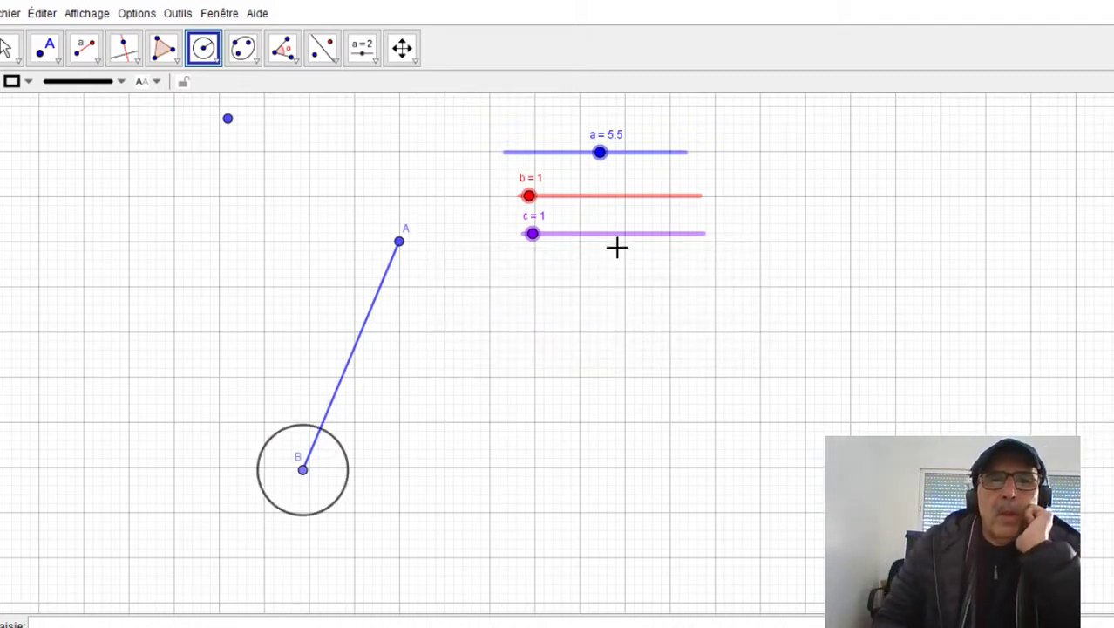
# Set slider b to 4.5 and draw a circle centred on point A with radius c.
pyautogui.moveTo(534, 199); pyautogui.dragTo(615, 201)
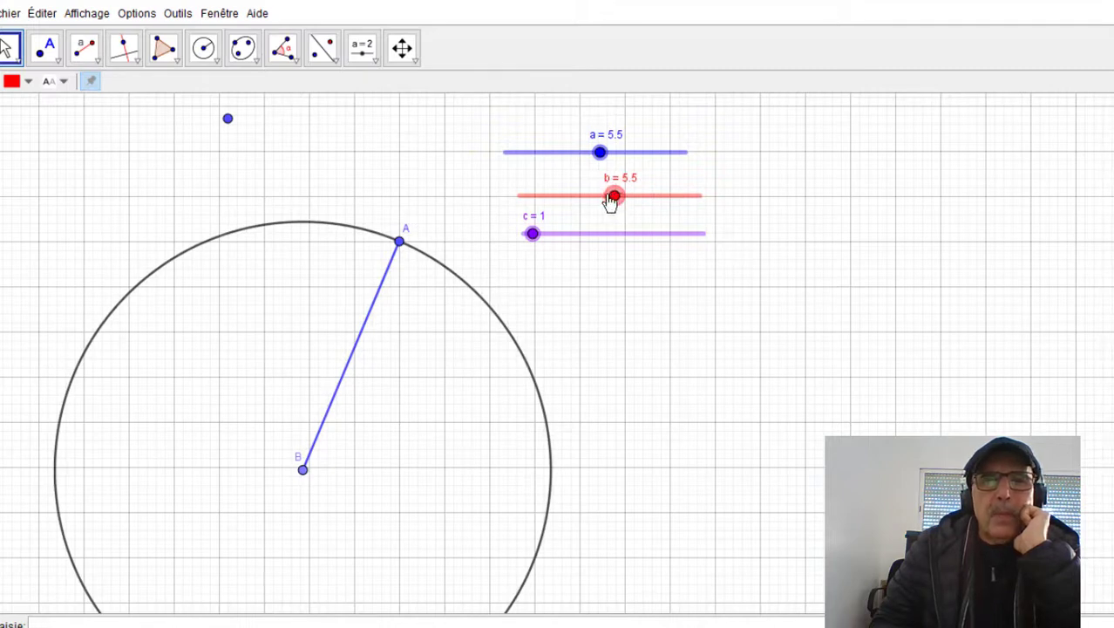
pyautogui.moveTo(611, 200); pyautogui.dragTo(599, 201)
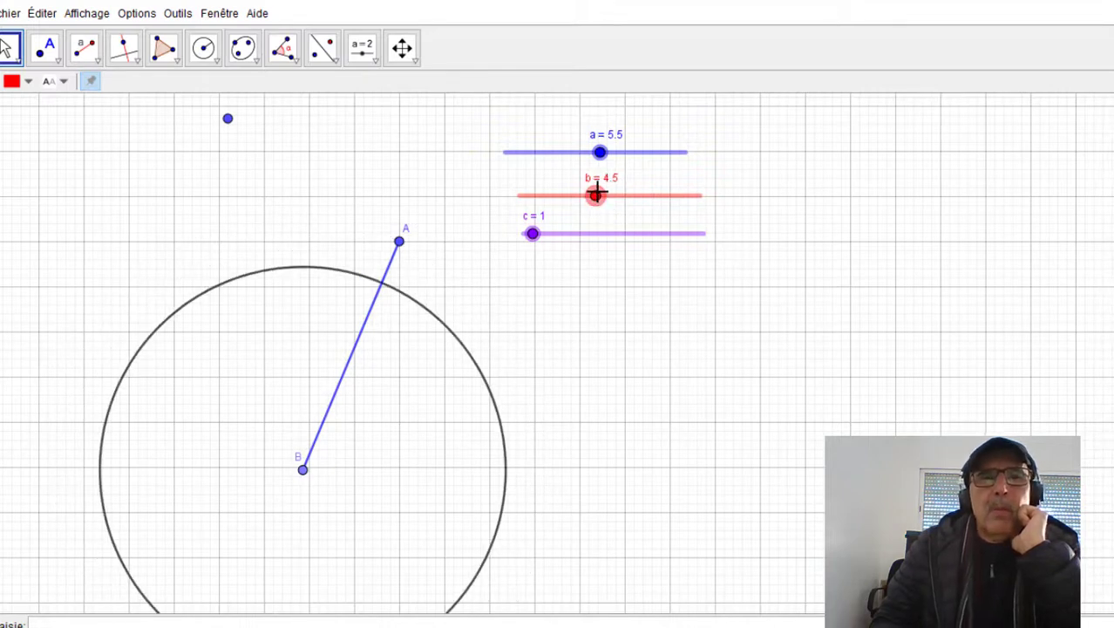
pyautogui.click(216, 68)
pyautogui.click(220, 120)
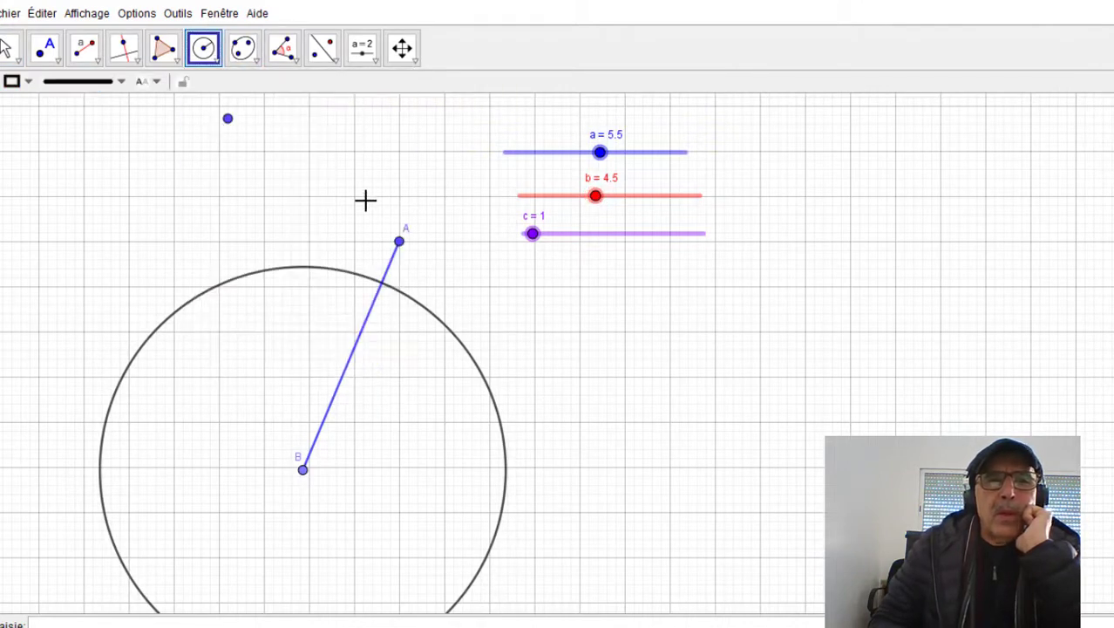
pyautogui.click(401, 242)
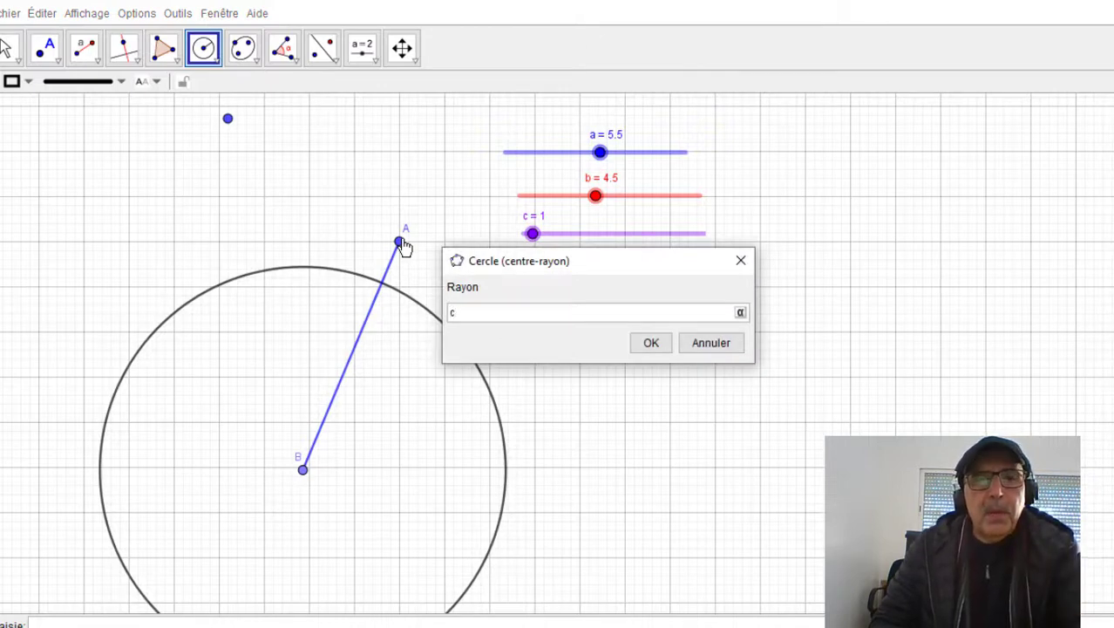
pyautogui.click(656, 344)
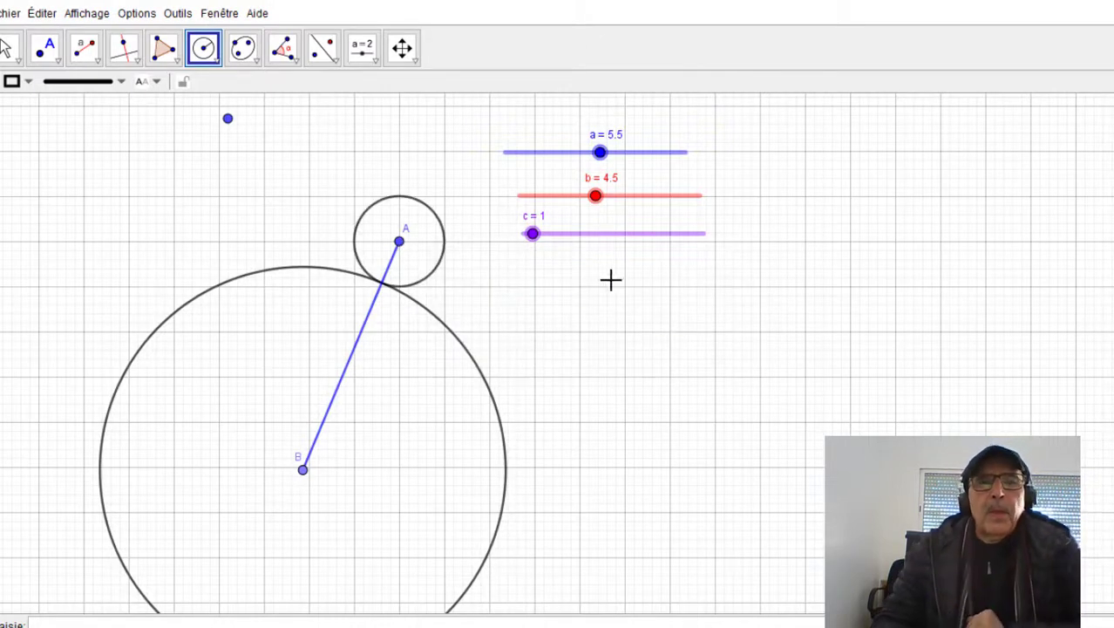
# Set slider c to 4 and slider a to 6 so that the two circles cross.
pyautogui.press('Escape')
pyautogui.moveTo(533, 235); pyautogui.dragTo(589, 243)
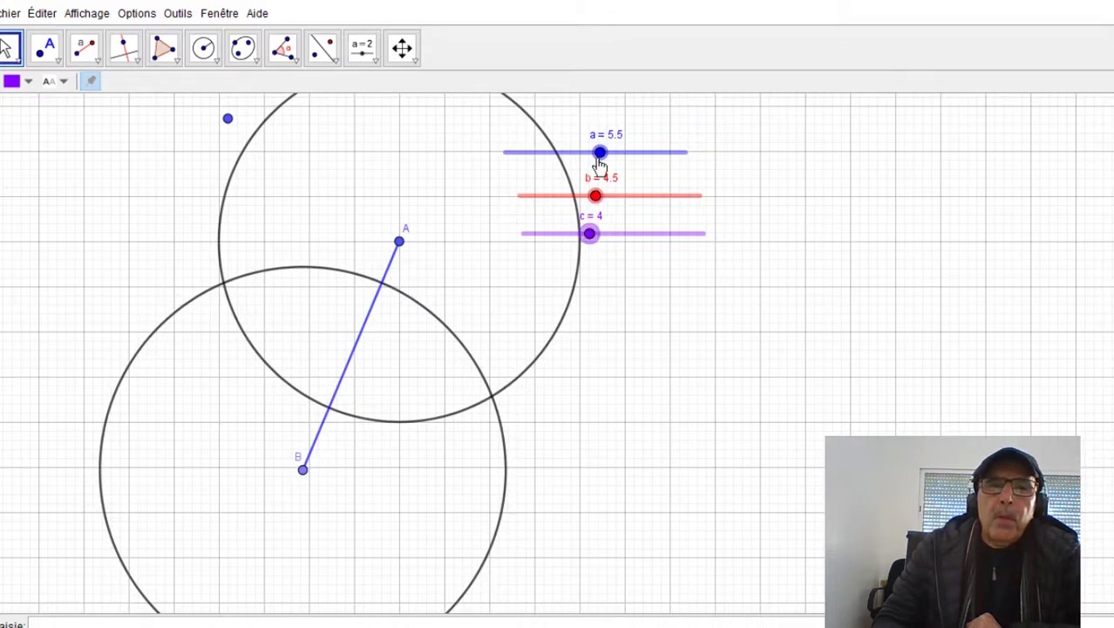
pyautogui.moveTo(603, 155); pyautogui.dragTo(609, 155)
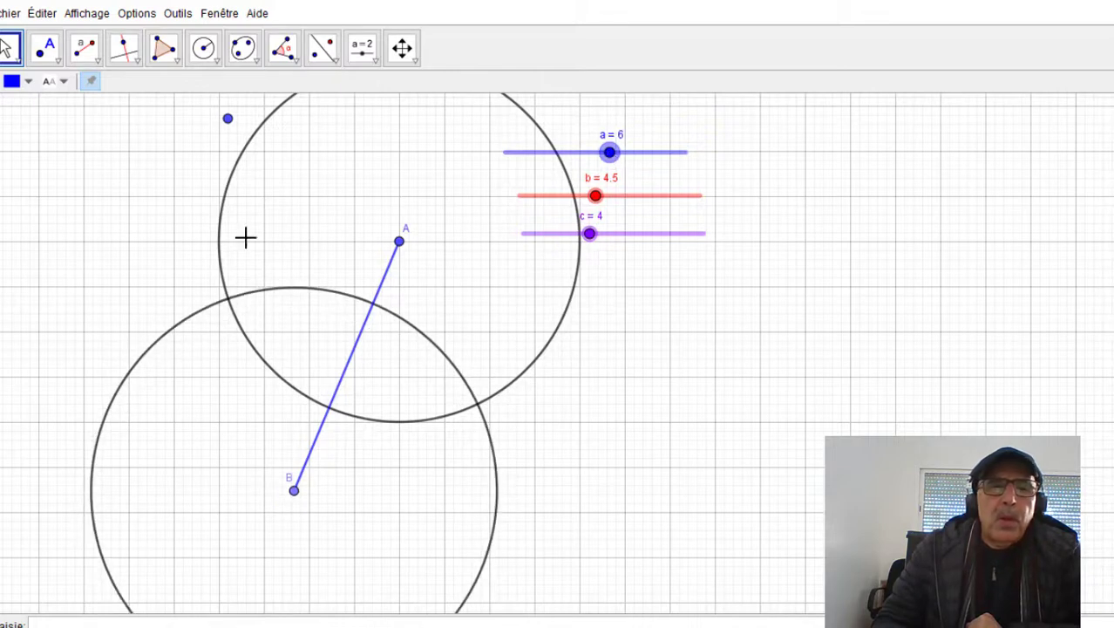
# Create the intersection points of the circle centred on A and the circle centred on B.
pyautogui.click(60, 62)
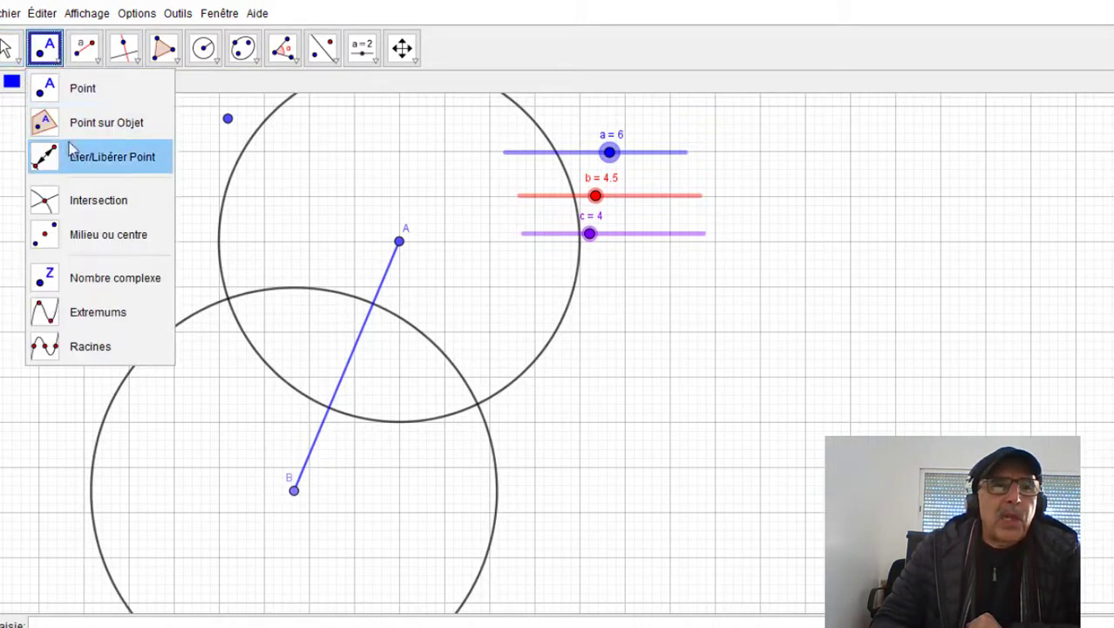
pyautogui.click(87, 197)
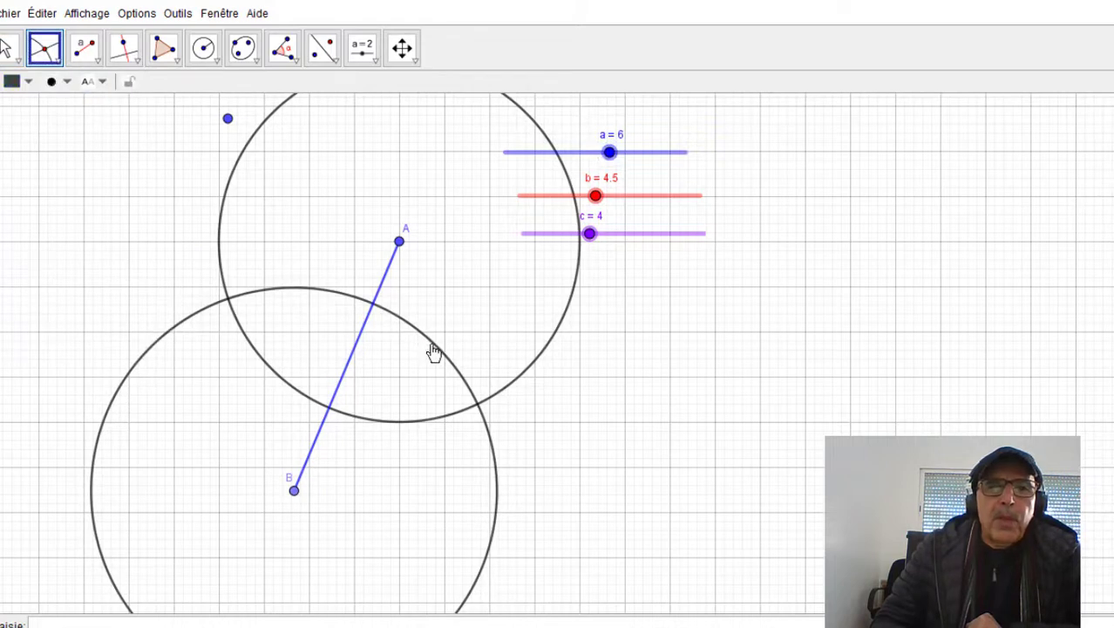
pyautogui.click(436, 352)
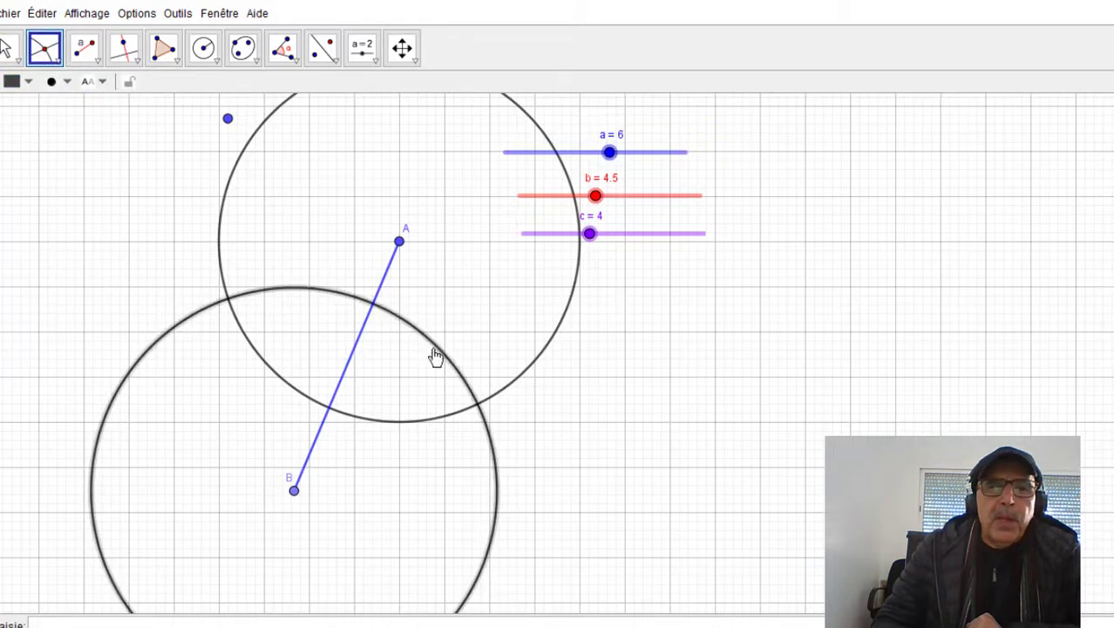
pyautogui.click(427, 423)
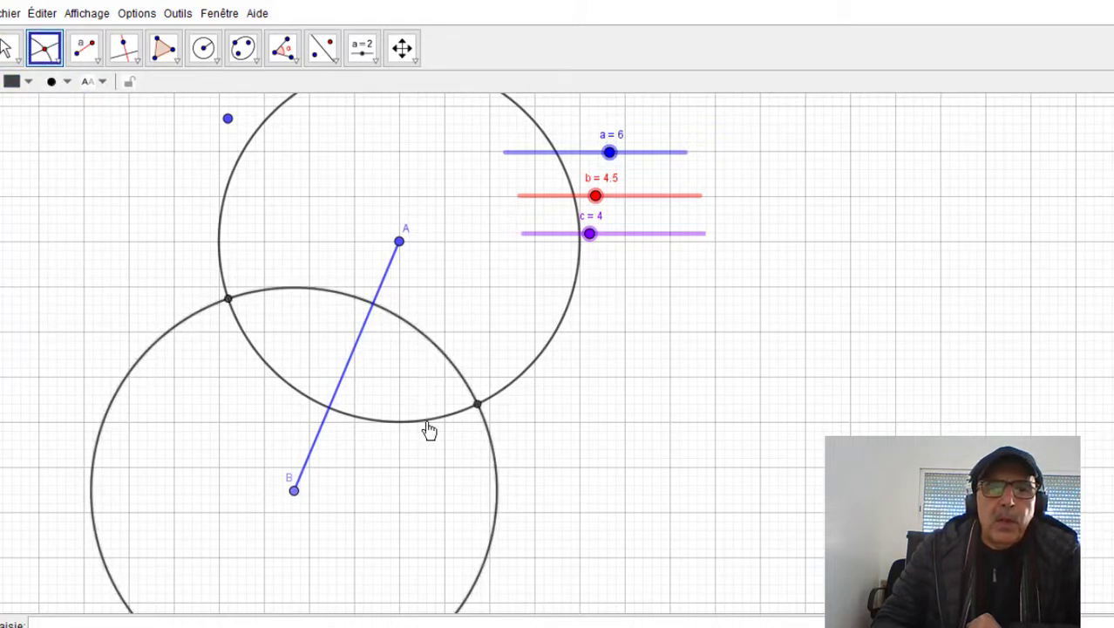
# Show the labels of both intersection points of the circles.
pyautogui.rightClick(478, 407)
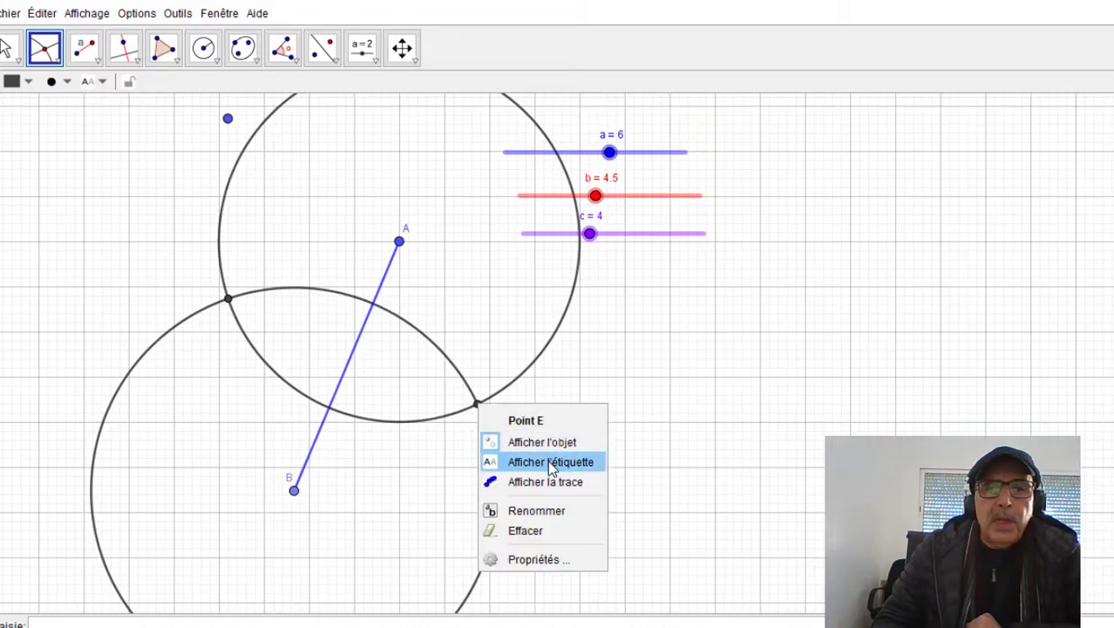
pyautogui.click(548, 460)
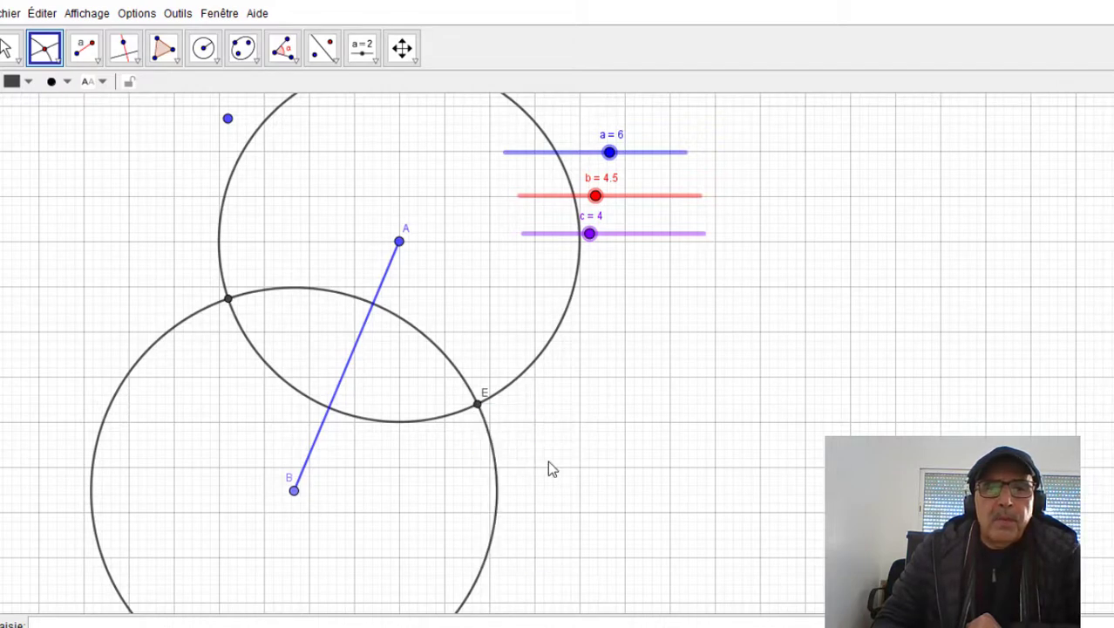
pyautogui.rightClick(227, 302)
pyautogui.click(302, 353)
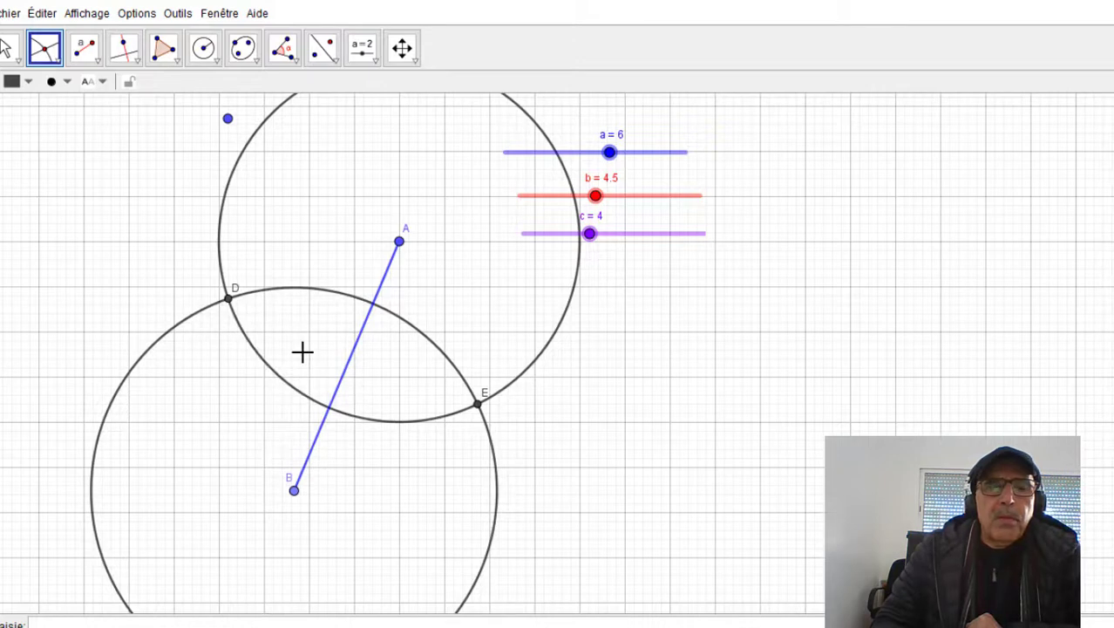
# Rename intersection point E as C.
pyautogui.rightClick(478, 406)
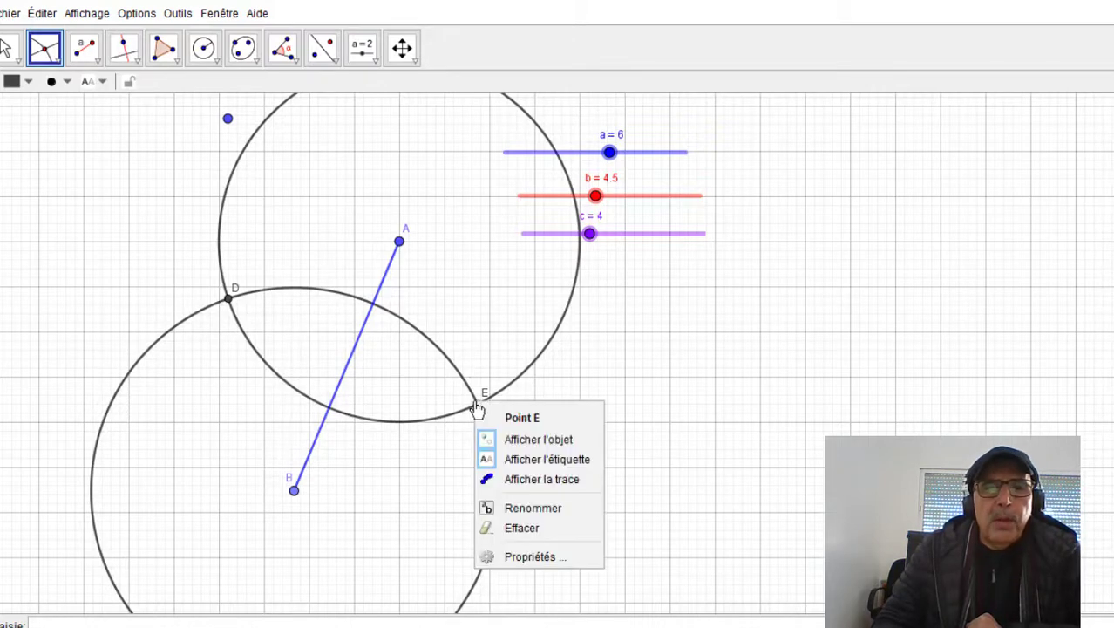
pyautogui.click(536, 509)
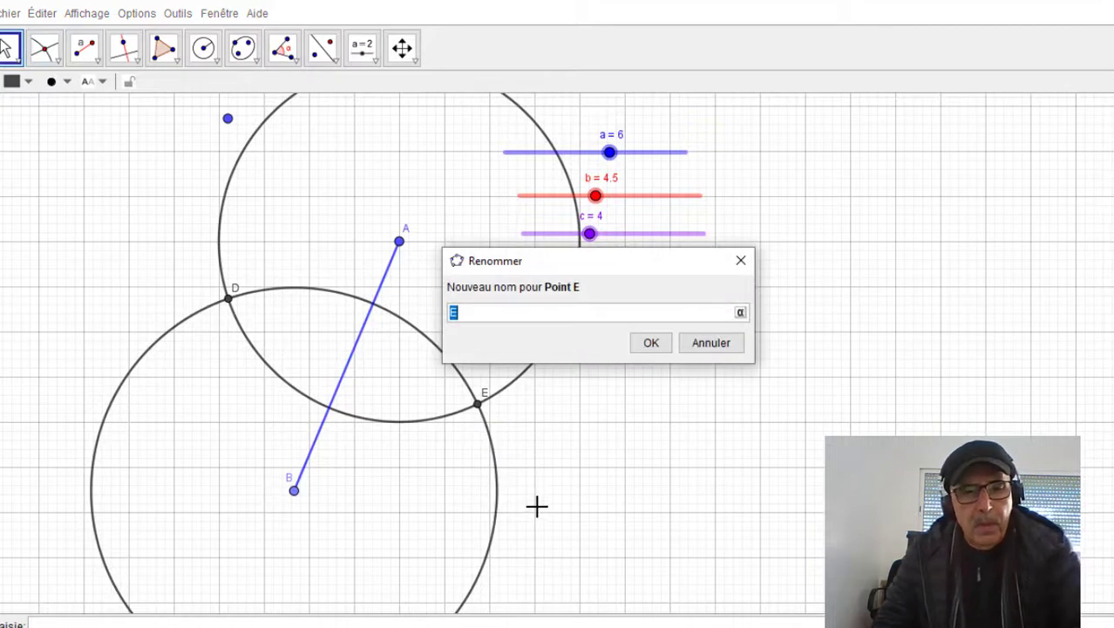
pyautogui.write('C')
pyautogui.click(651, 343)
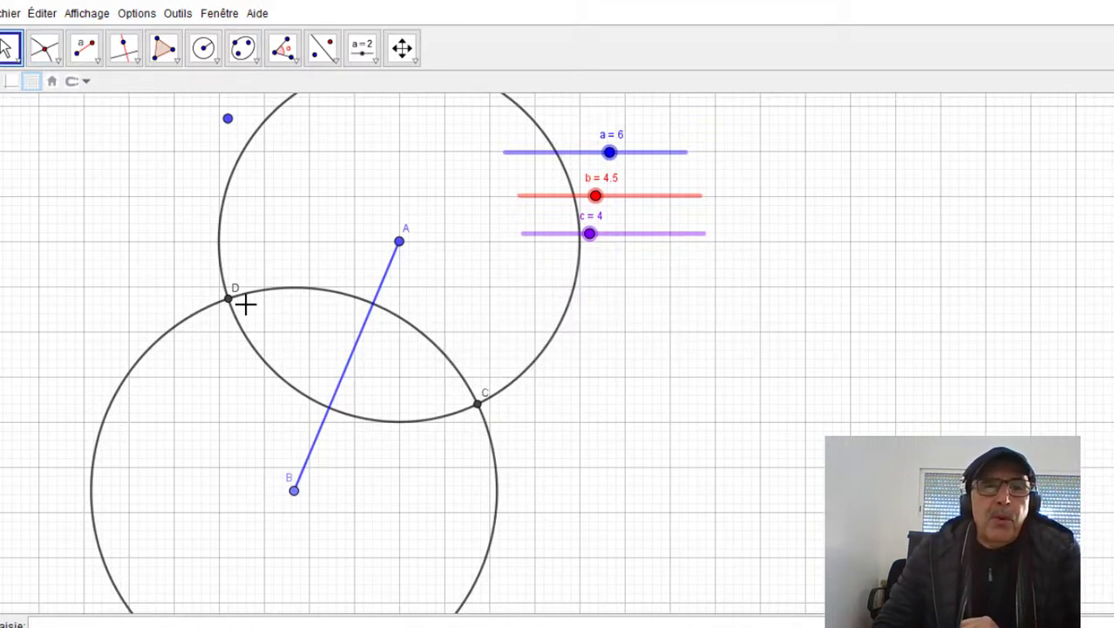
pyautogui.click(163, 48)
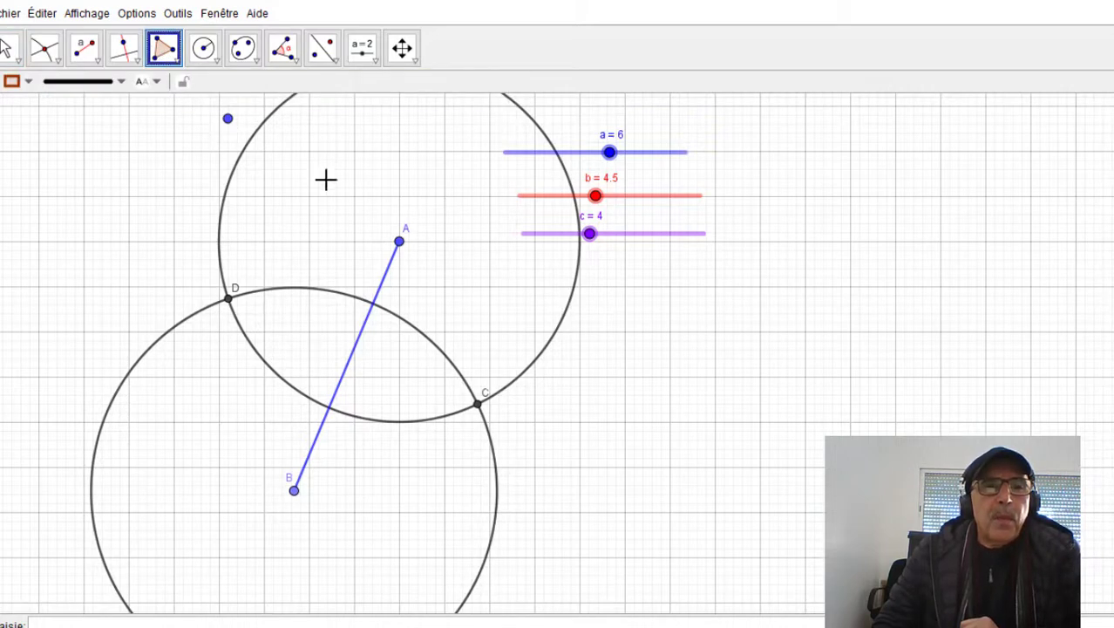
pyautogui.click(402, 242)
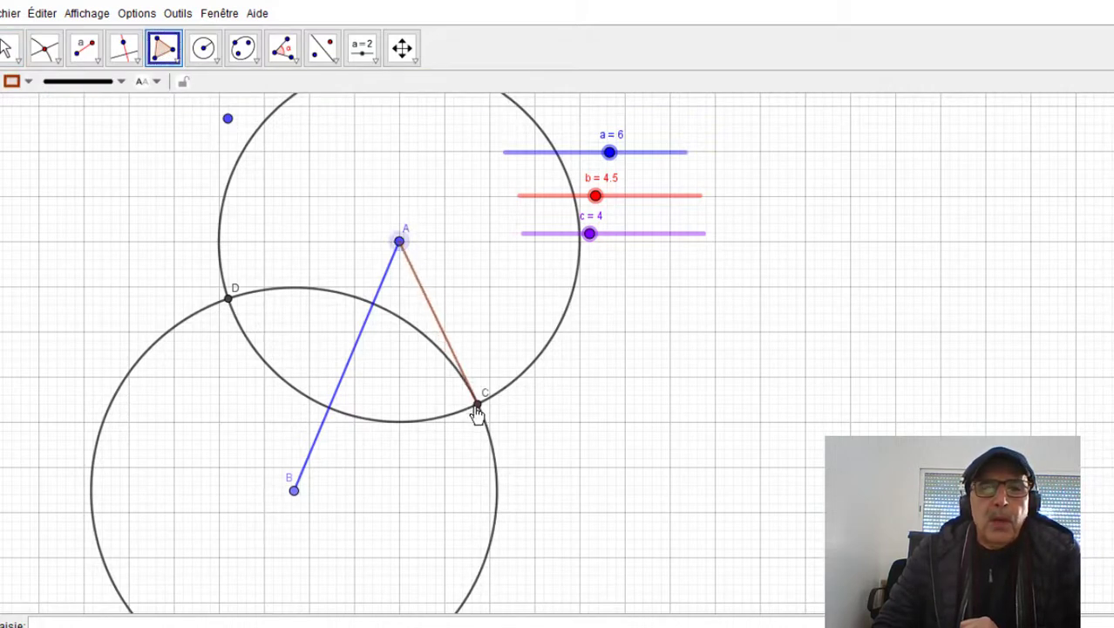
pyautogui.doubleClick(477, 404)
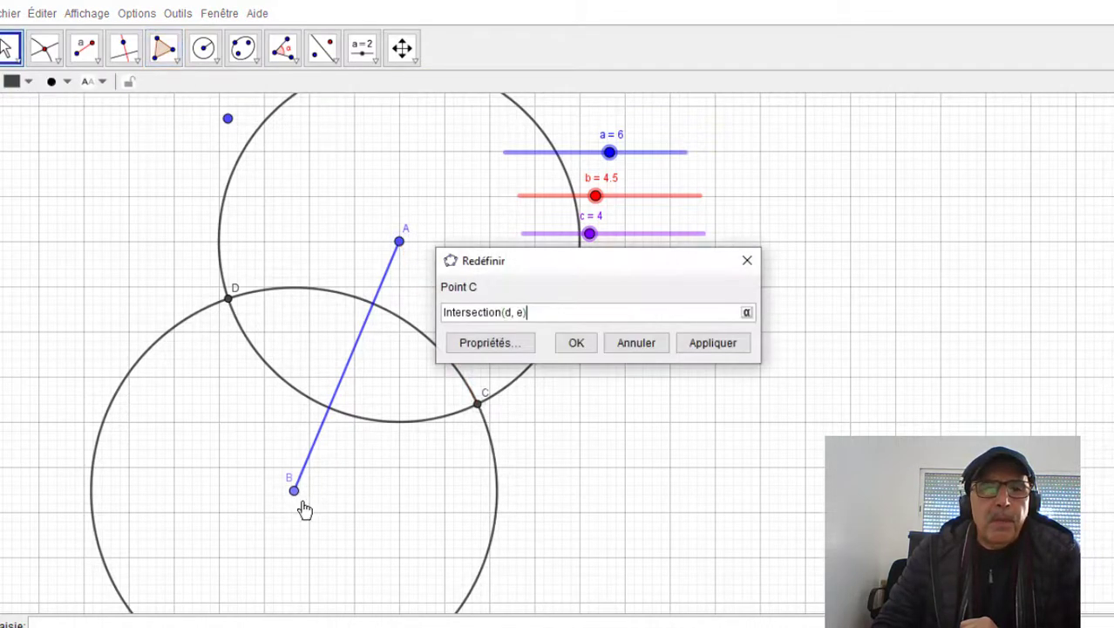
pyautogui.click(655, 346)
# Draw triangle ACB as a polygon through points A, C and B.
pyautogui.click(163, 48)
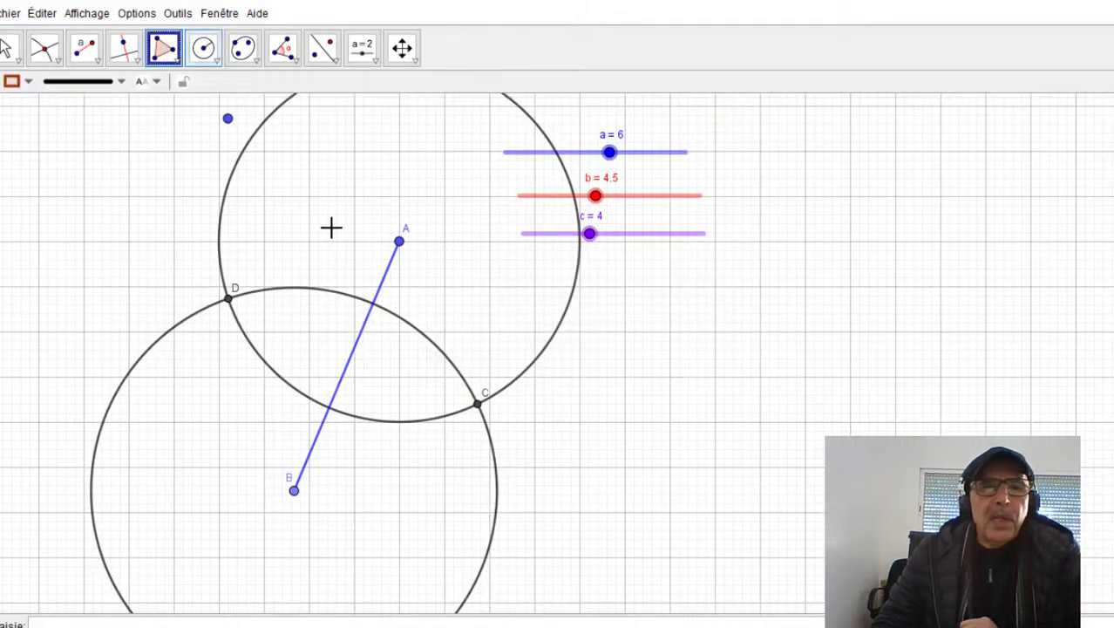
pyautogui.click(400, 244)
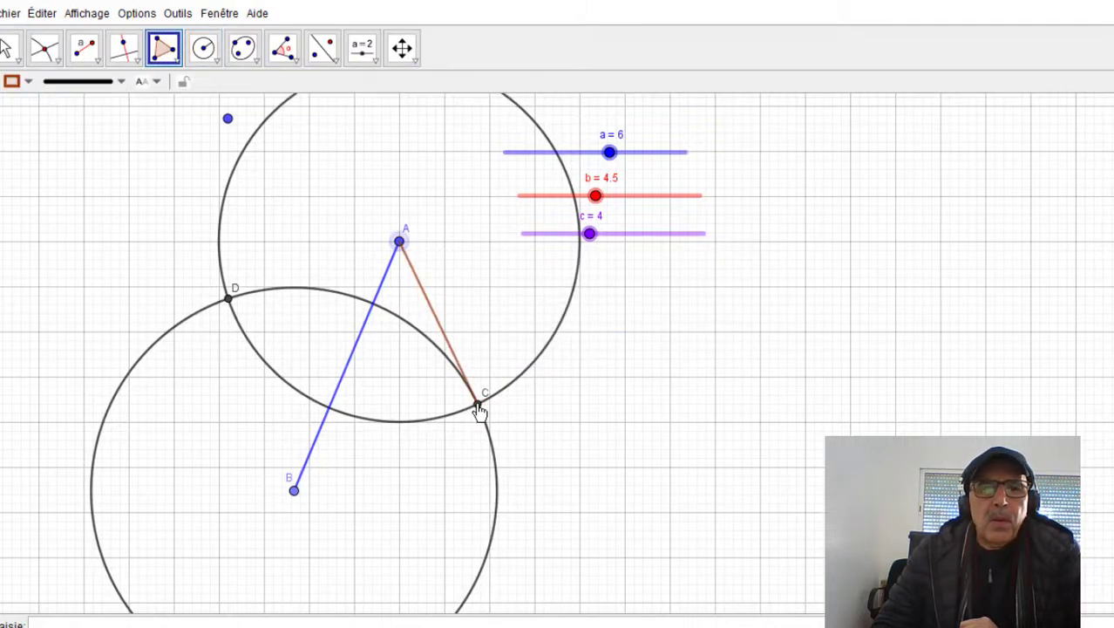
pyautogui.click(477, 405)
pyautogui.click(295, 490)
pyautogui.click(399, 243)
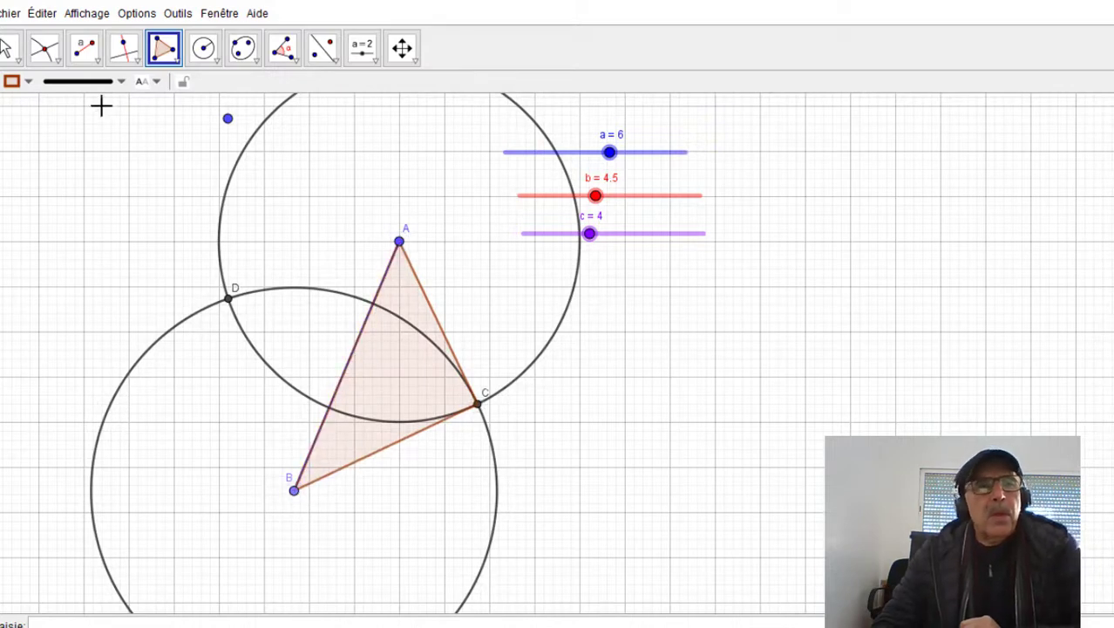
# Hide the two construction circles centred on A and B.
pyautogui.click(9, 50)
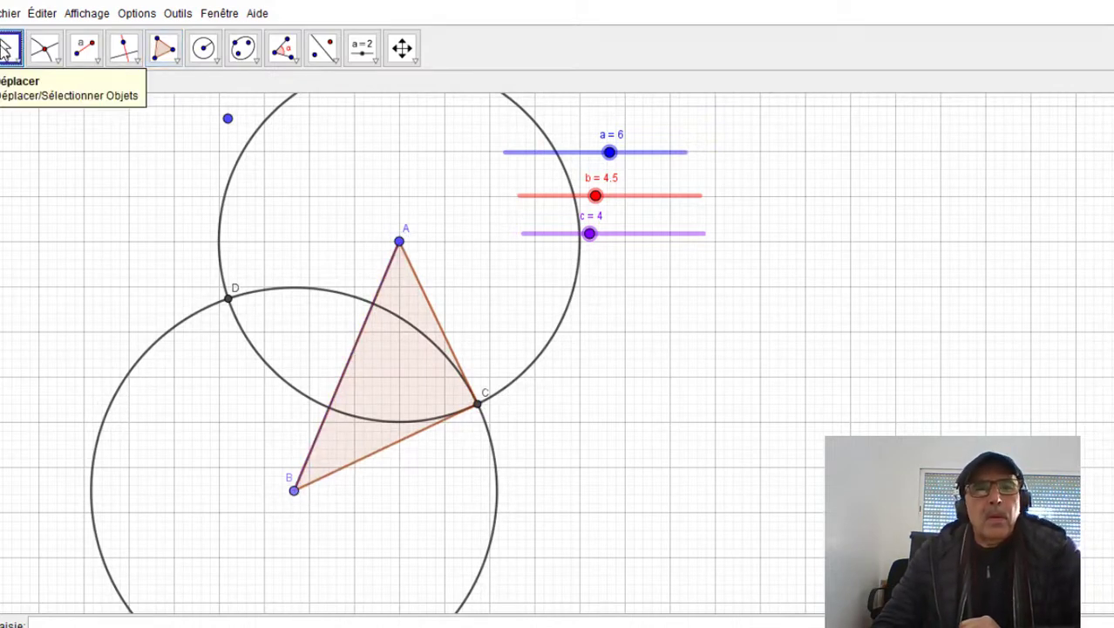
pyautogui.rightClick(239, 166)
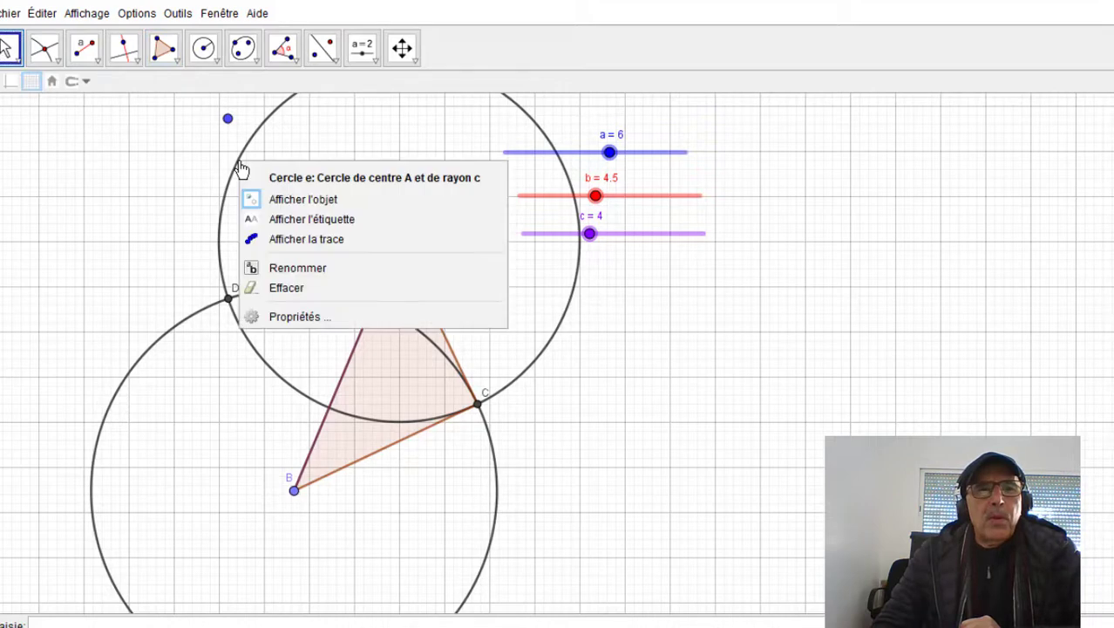
pyautogui.click(293, 200)
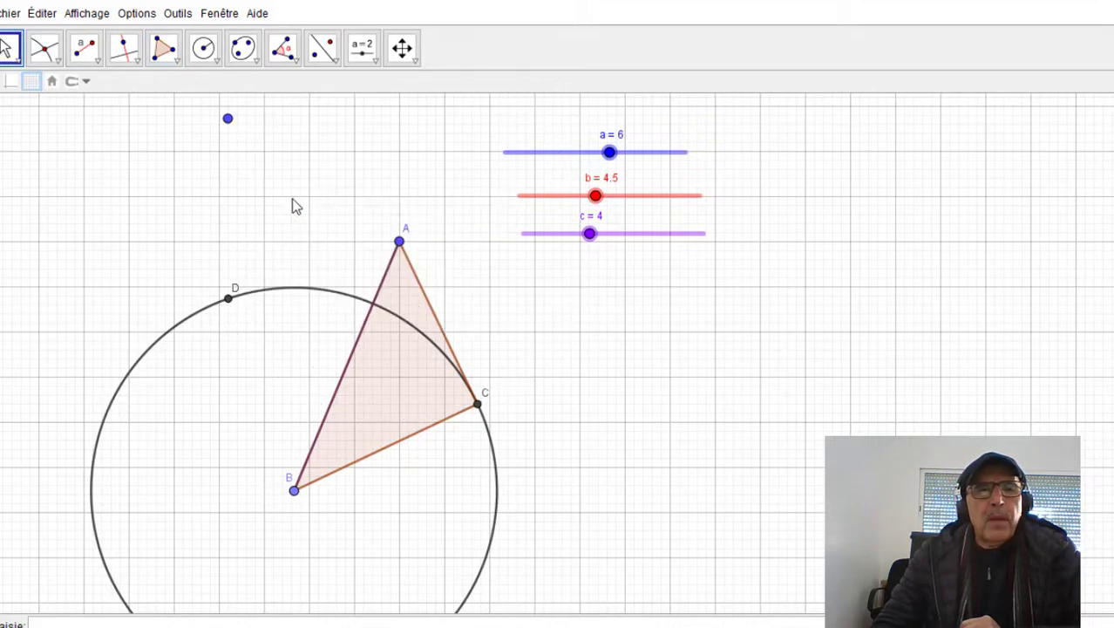
pyautogui.rightClick(251, 300)
pyautogui.click(298, 335)
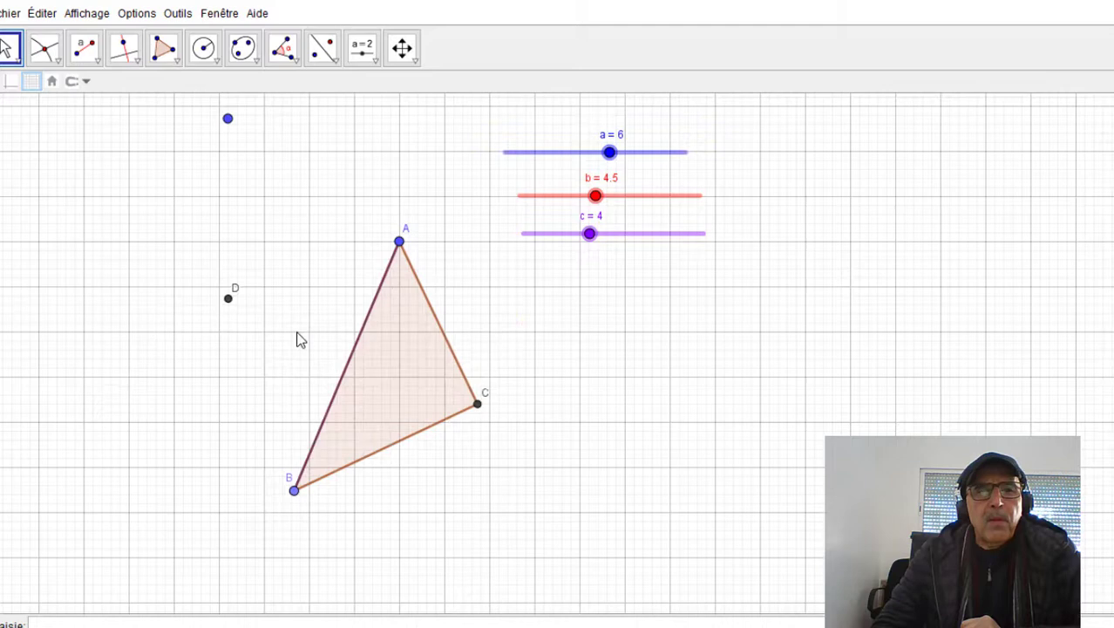
# Delete the stray unlabelled point above D and hide intersection point D.
pyautogui.rightClick(228, 119)
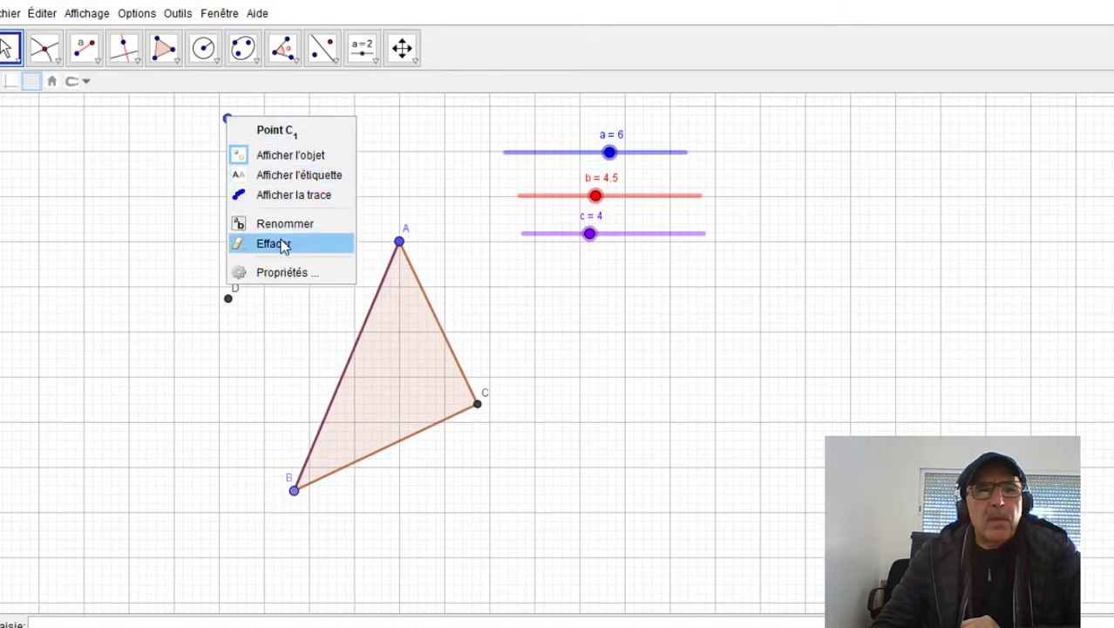
pyautogui.click(284, 244)
pyautogui.rightClick(229, 299)
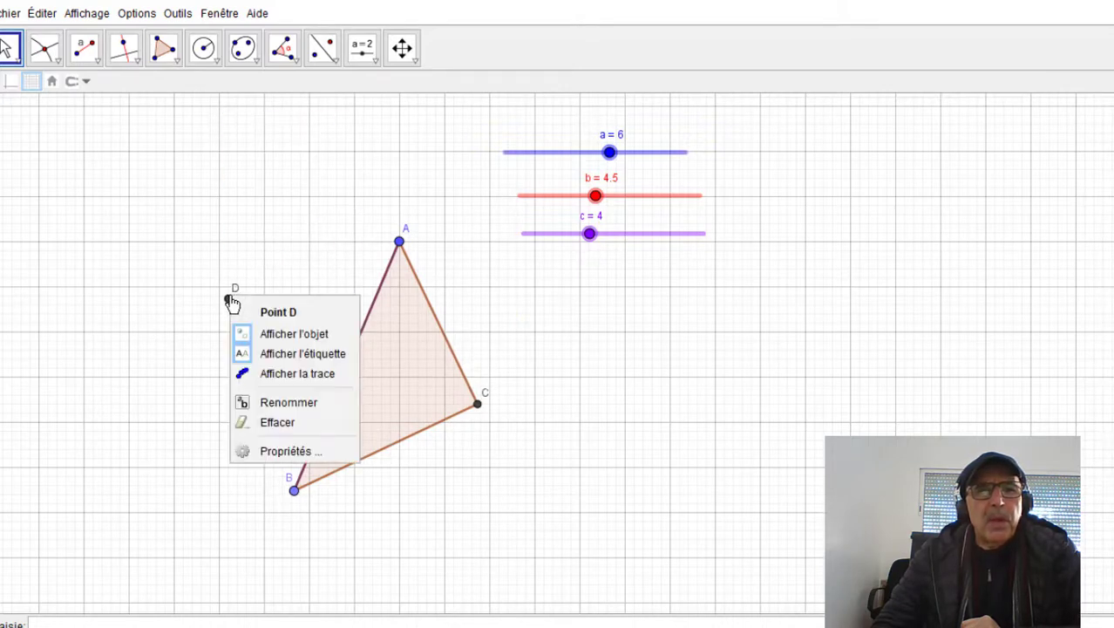
pyautogui.click(278, 339)
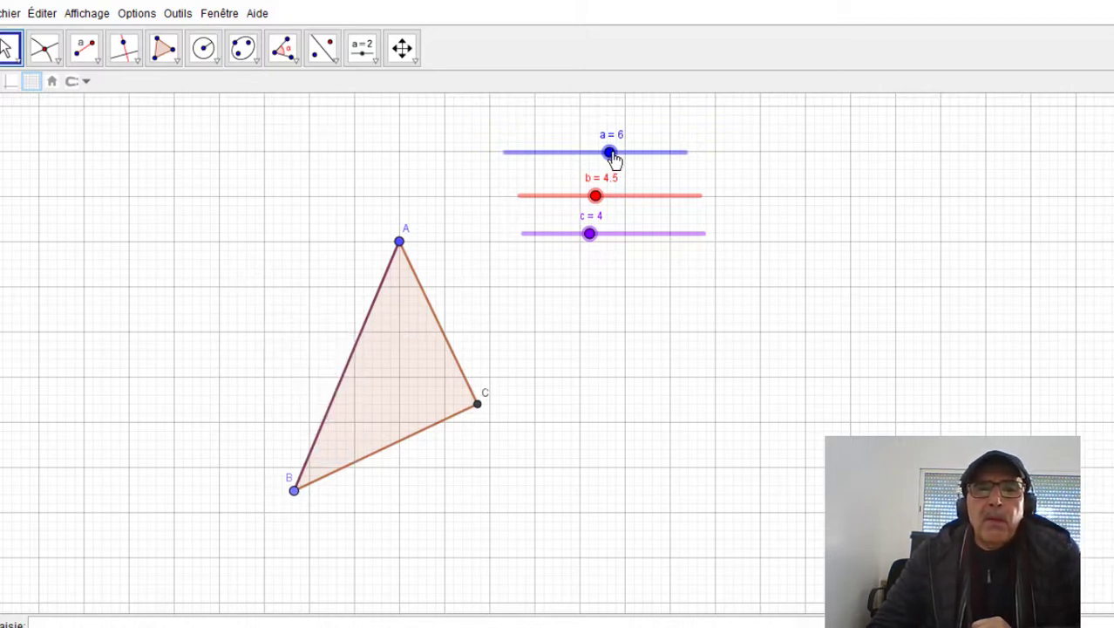
# Set slider a to 6.5, slider b to 7 and slider c to 6.5 to reshape the triangle.
pyautogui.moveTo(610, 153)
pyautogui.mouseDown()
pyautogui.moveTo(582, 152)
pyautogui.moveTo(617, 166)
pyautogui.mouseUp()
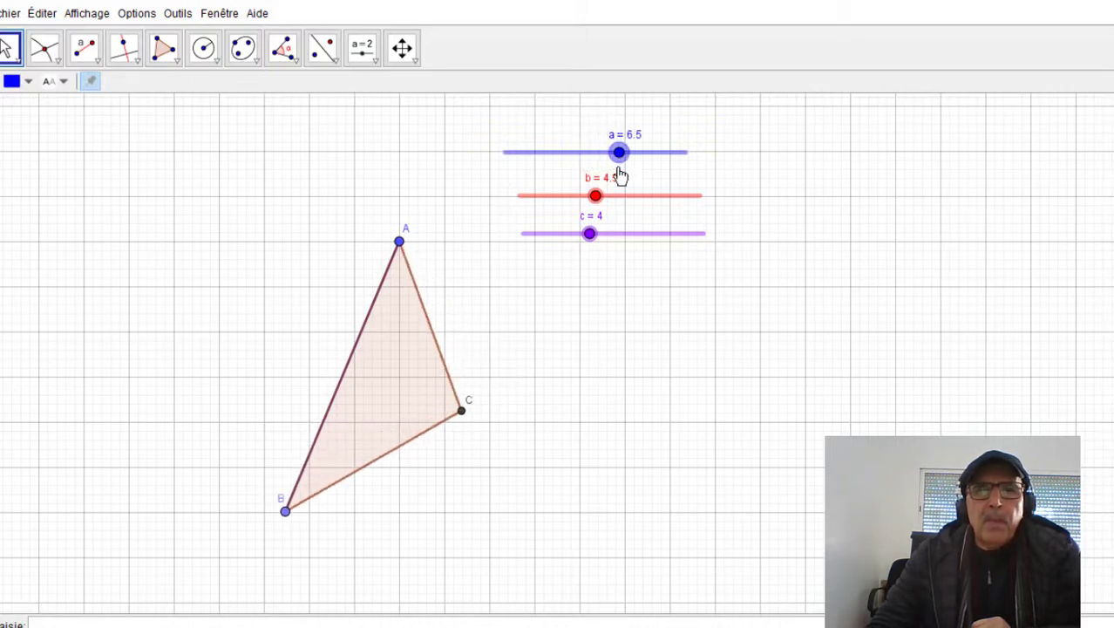
pyautogui.doubleClick(597, 194)
pyautogui.moveTo(593, 209); pyautogui.dragTo(645, 221)
pyautogui.moveTo(591, 253); pyautogui.dragTo(640, 259)
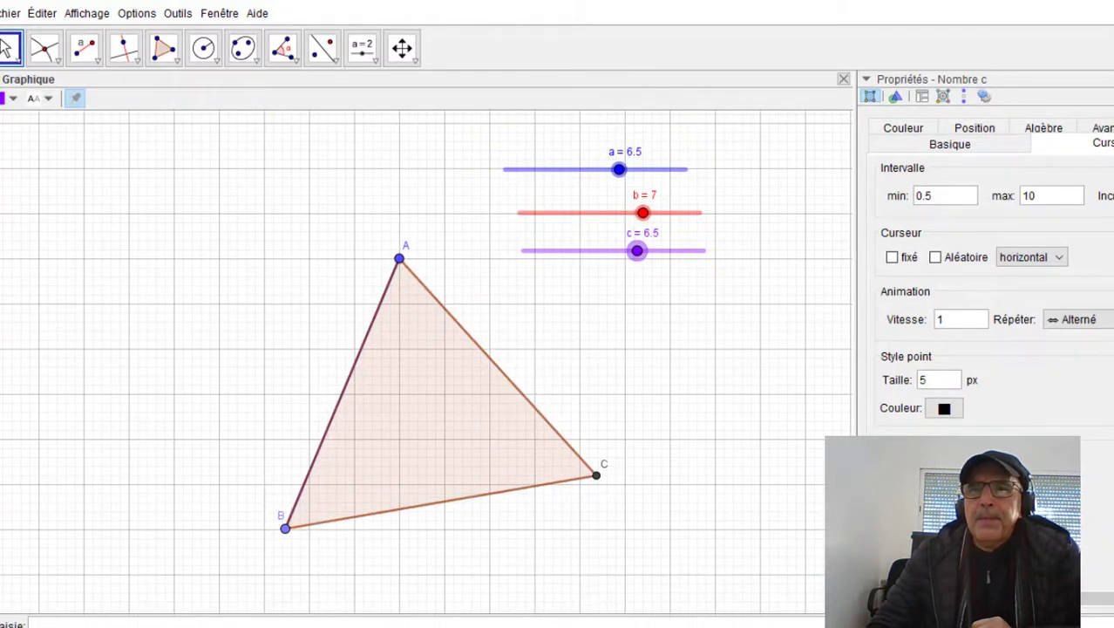
pyautogui.click(1113, 79)
# Colour triangle ABC dark green and make its fill slightly more opaque.
pyautogui.click(480, 384)
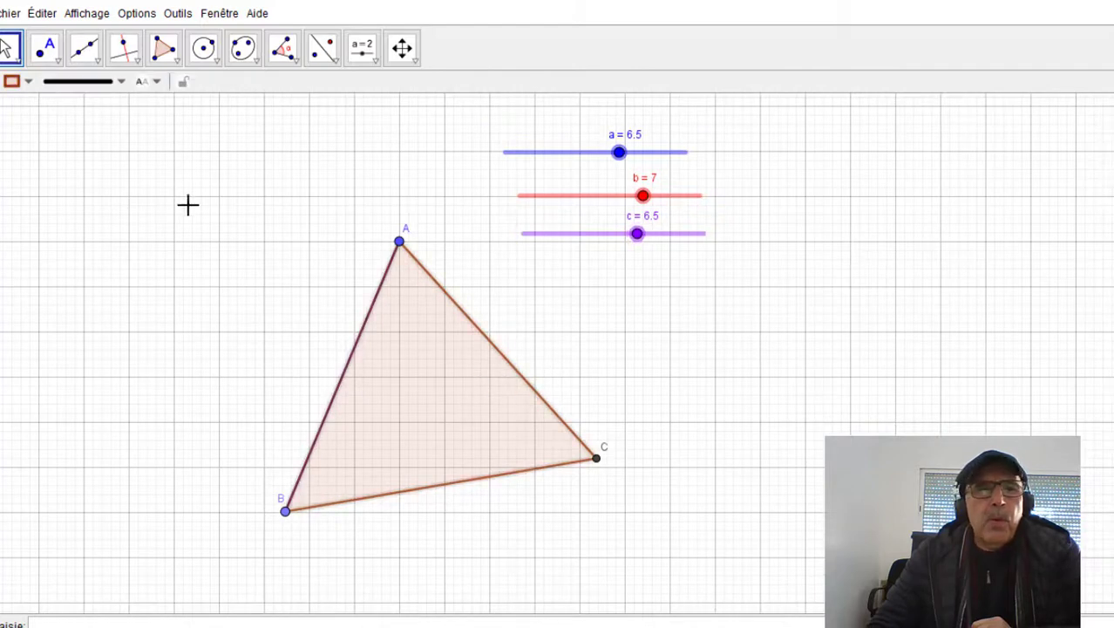
pyautogui.click(24, 81)
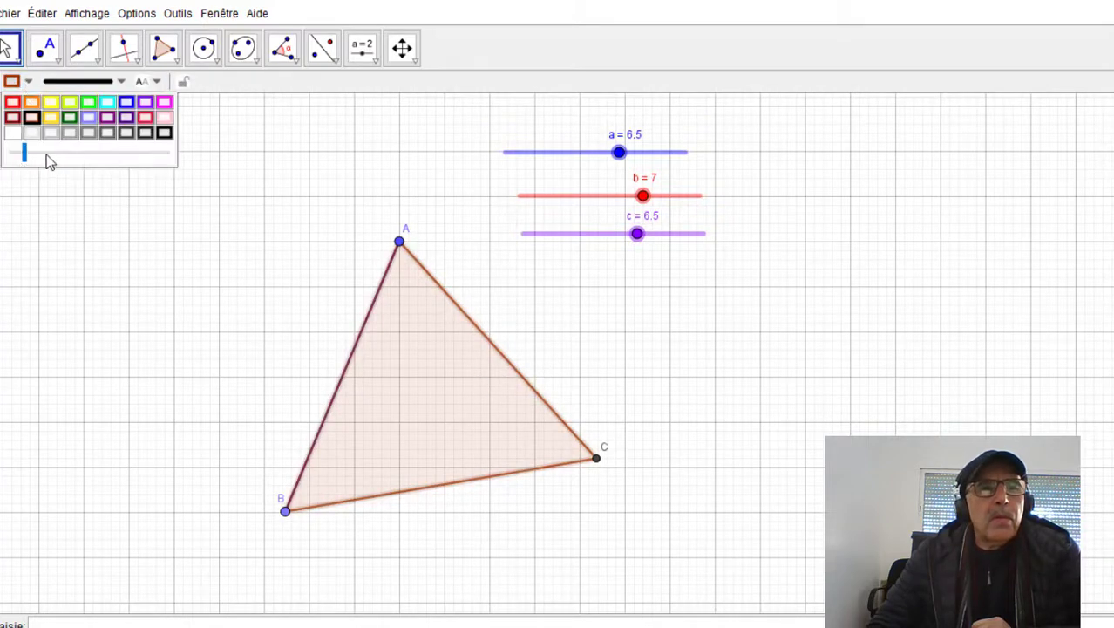
pyautogui.click(48, 155)
pyautogui.click(69, 118)
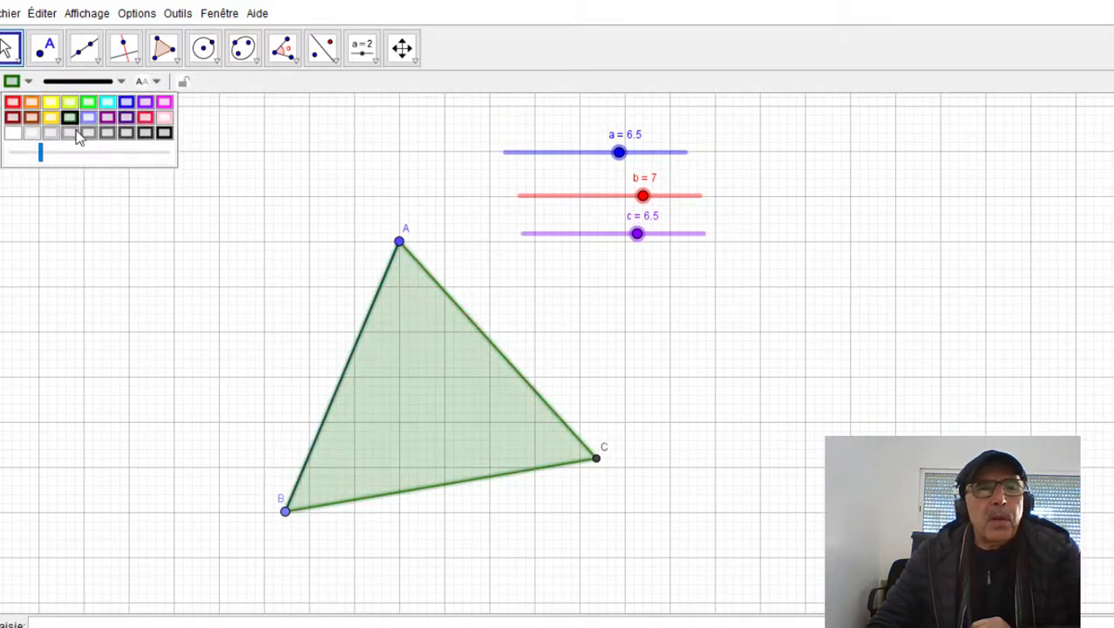
# Try blue, magenta, gold and orange as the colour of triangle ABC.
pyautogui.click(126, 102)
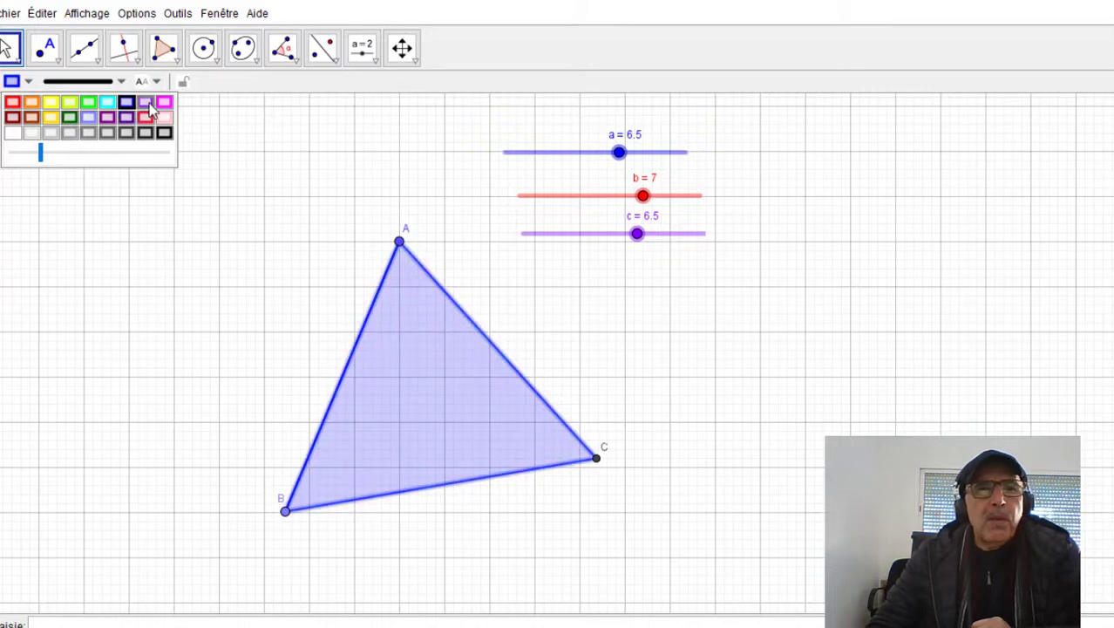
pyautogui.click(163, 104)
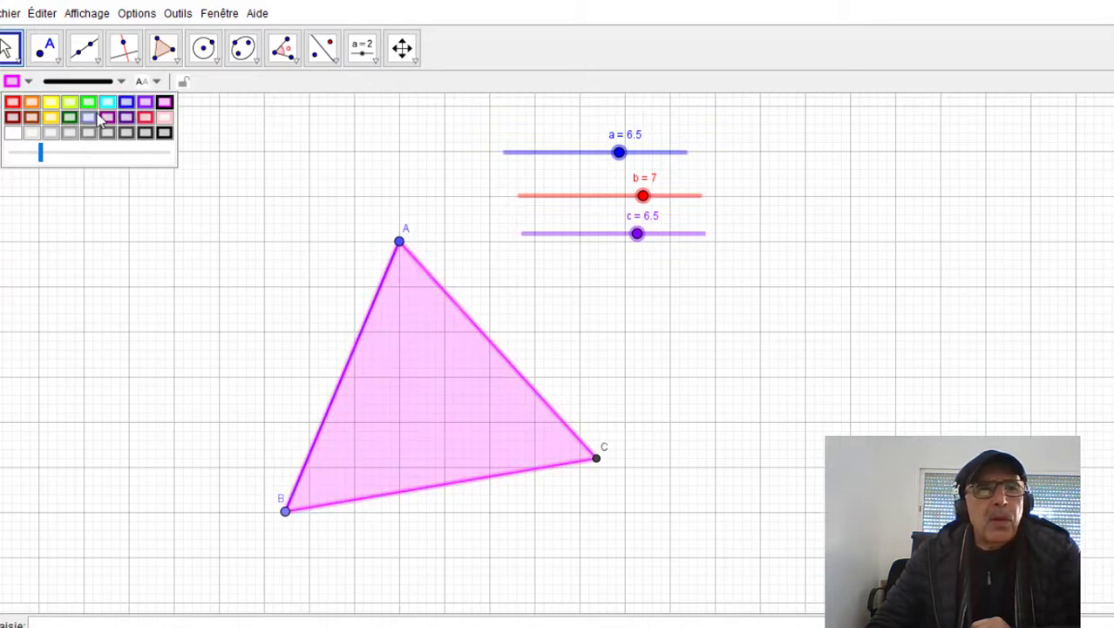
pyautogui.click(54, 118)
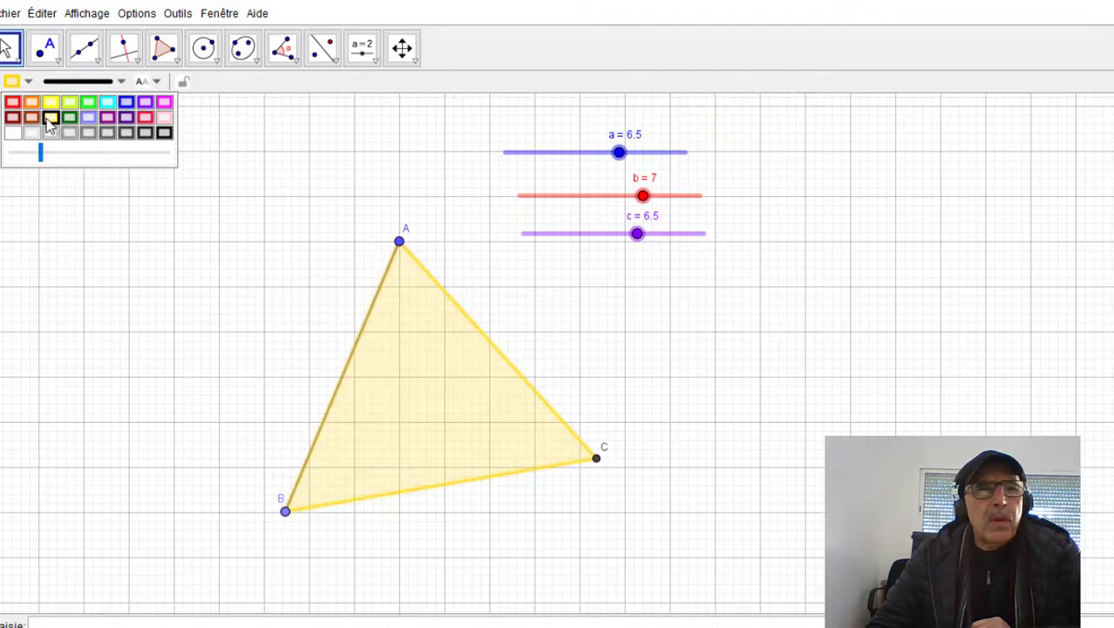
pyautogui.click(31, 102)
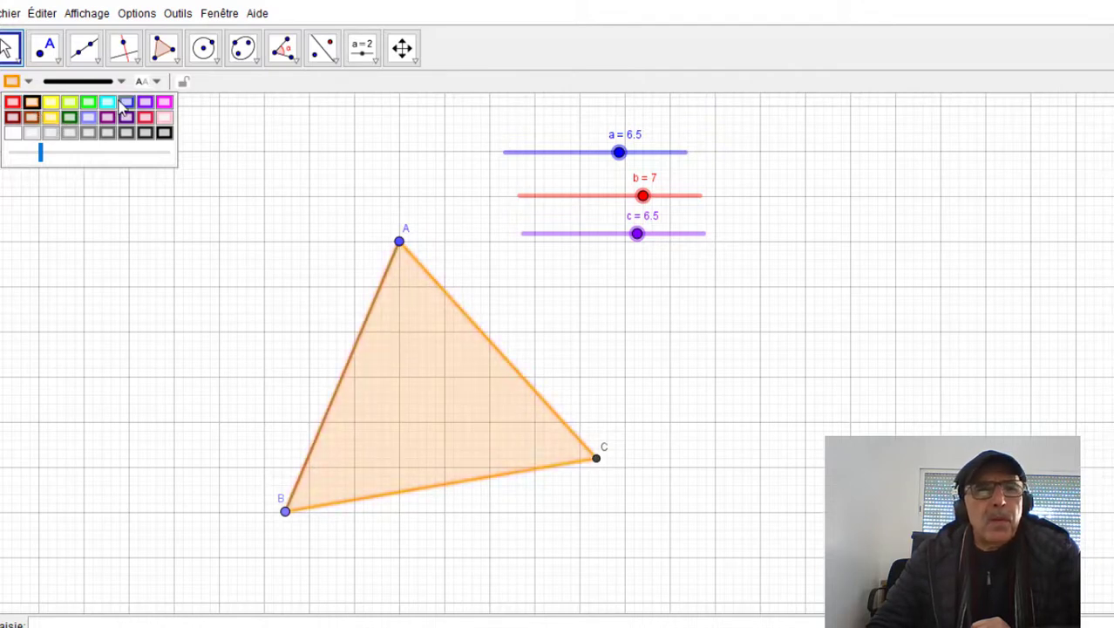
# Colour triangle ABC blue, raise its fill to a medium opacity, and deselect it.
pyautogui.click(125, 102)
pyautogui.moveTo(40, 153); pyautogui.dragTo(81, 153)
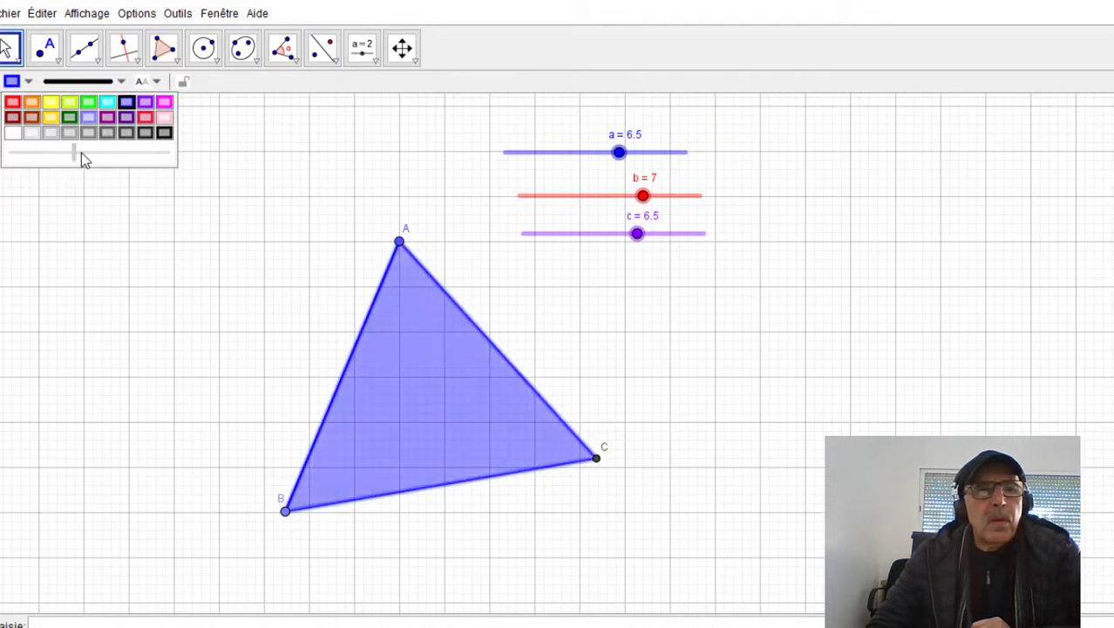
pyautogui.click(97, 153)
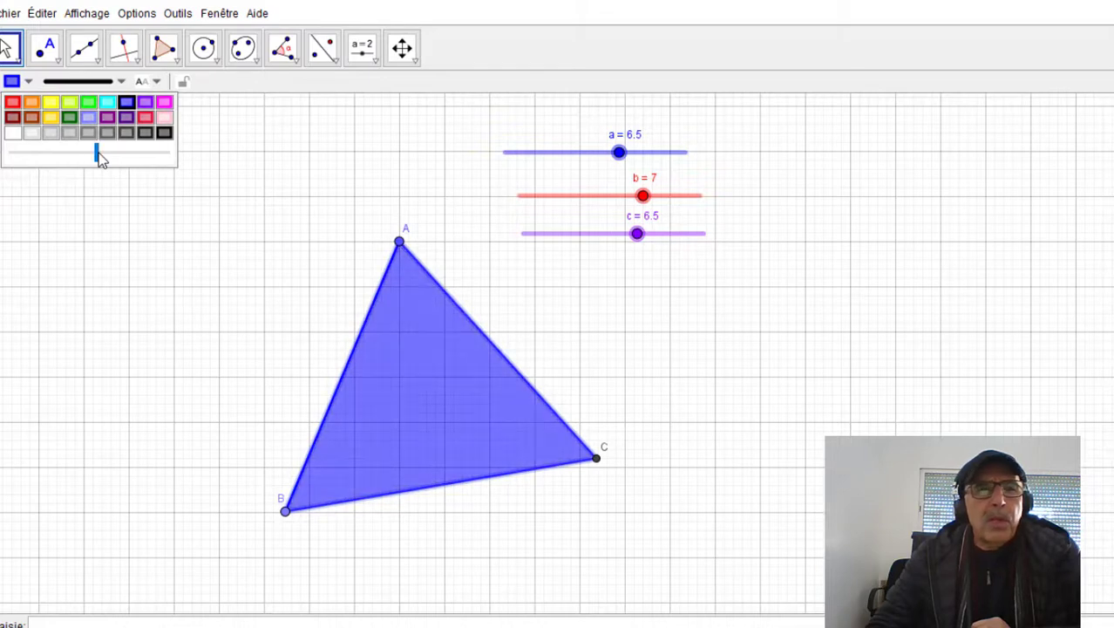
pyautogui.click(120, 155)
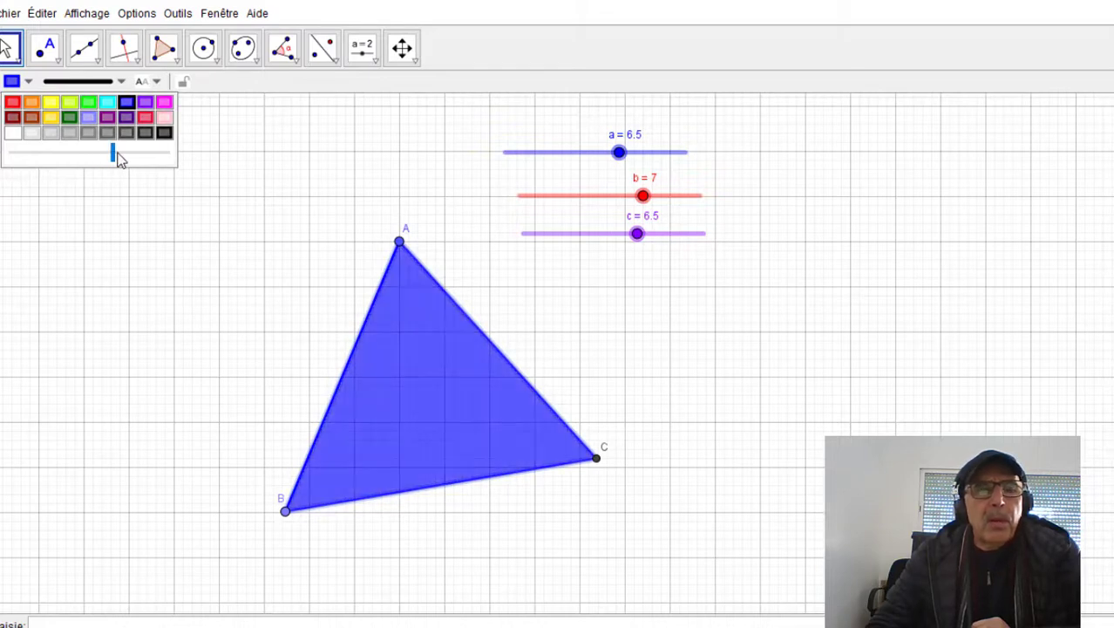
pyautogui.click(72, 157)
pyautogui.click(53, 155)
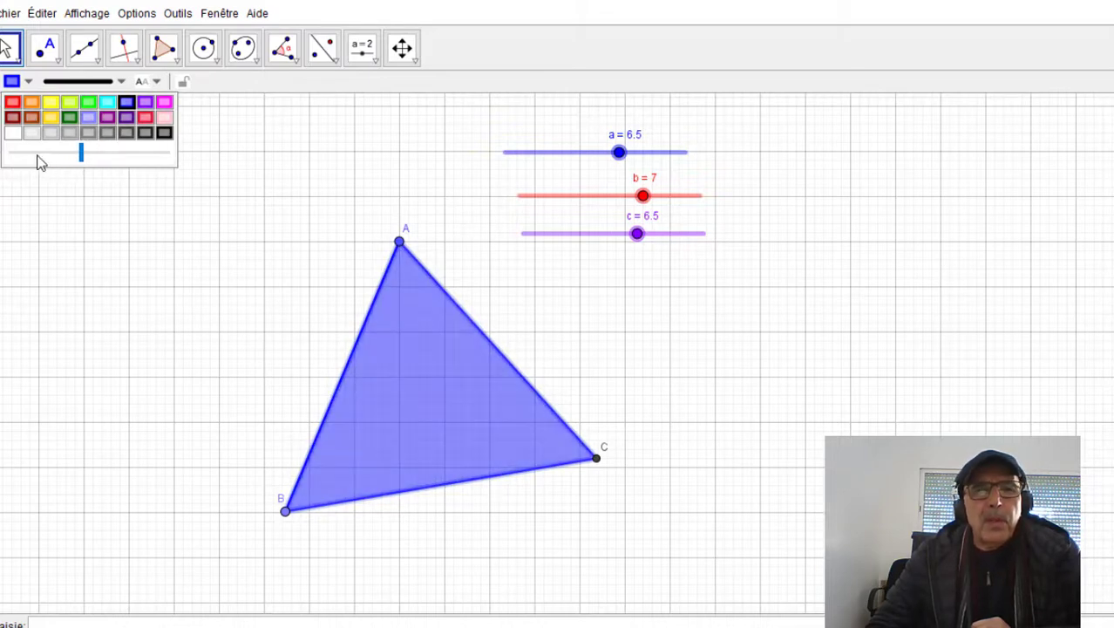
pyautogui.click(38, 157)
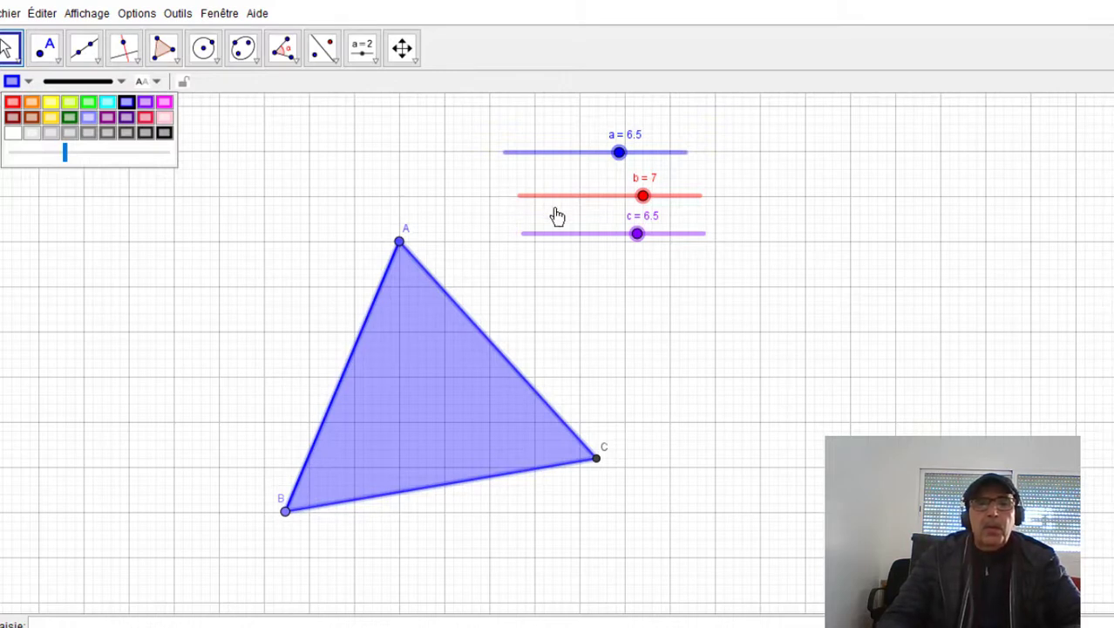
pyautogui.click(128, 264)
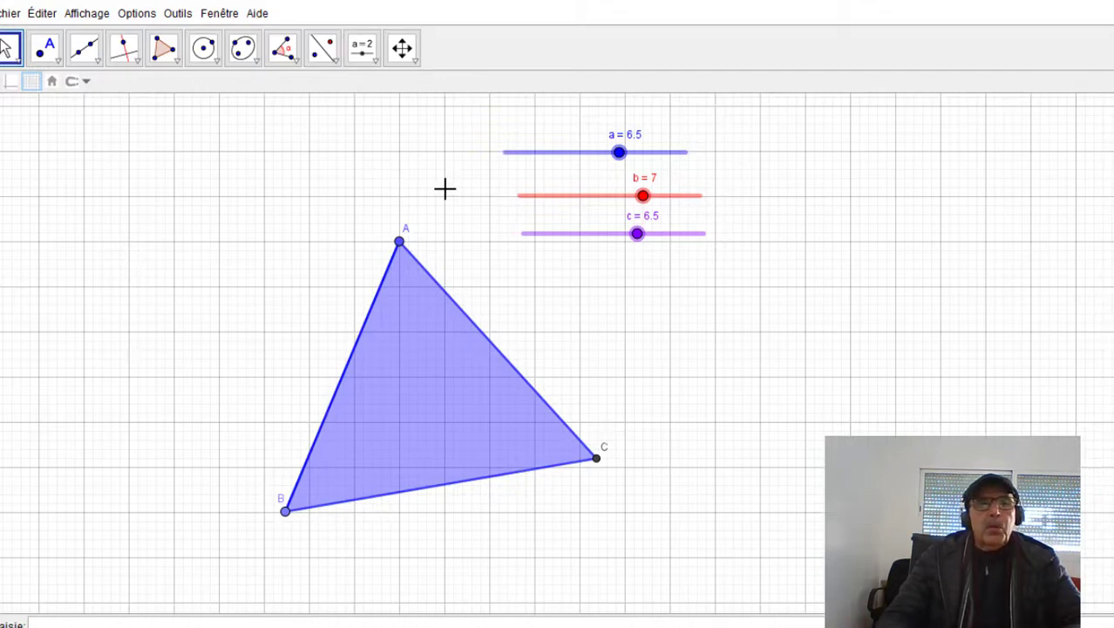
# Export the graphics view with the triangle and sliders to the clipboard.
pyautogui.click(9, 13)
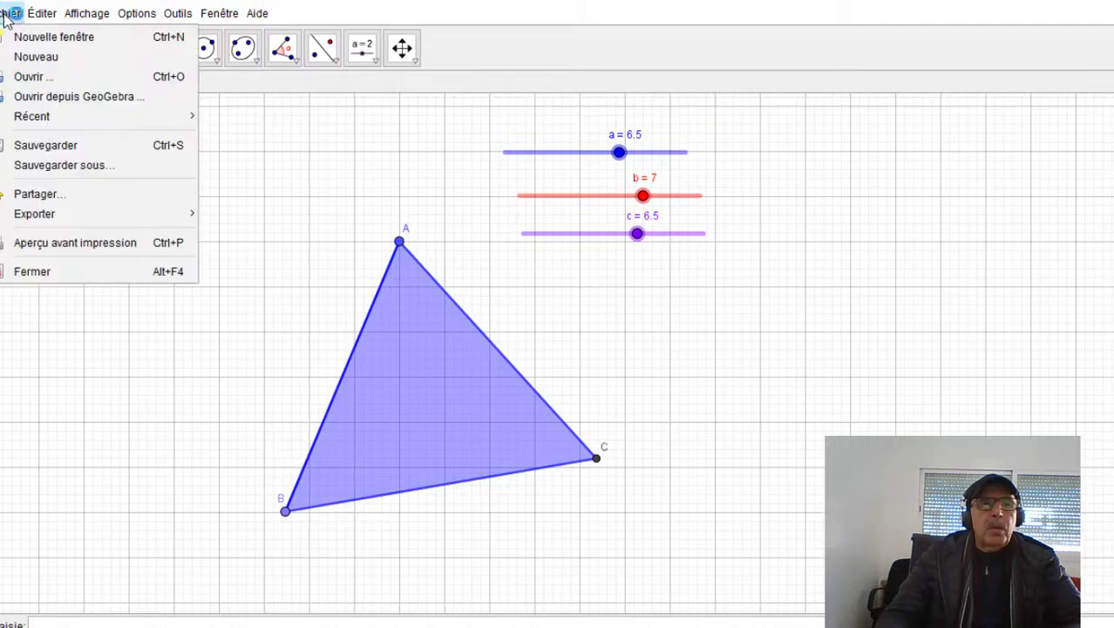
pyautogui.moveTo(66, 214)
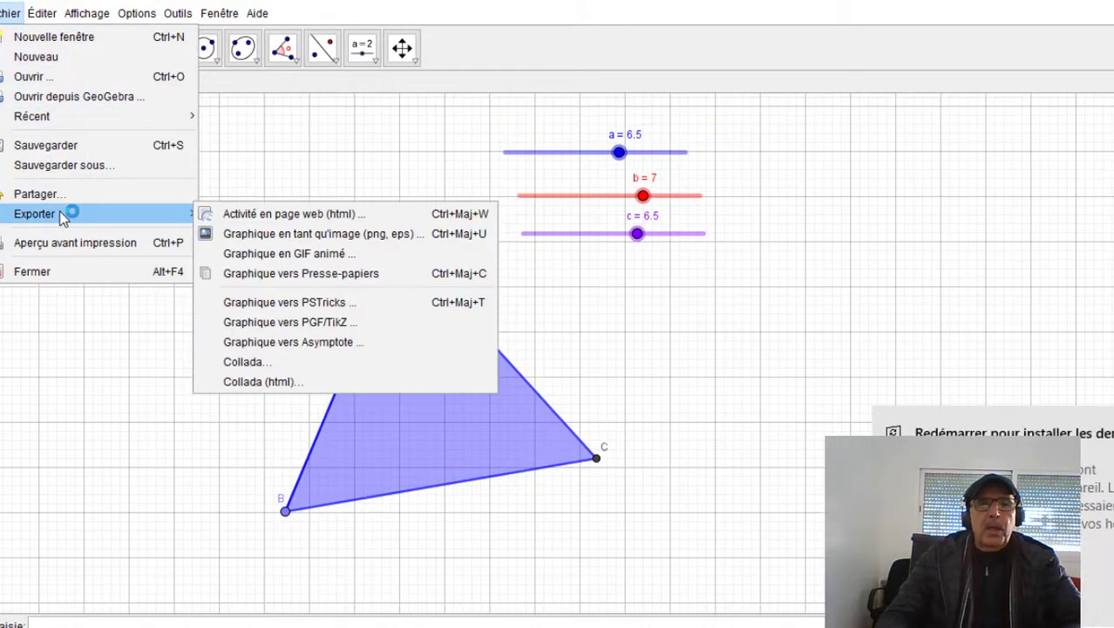
pyautogui.click(330, 278)
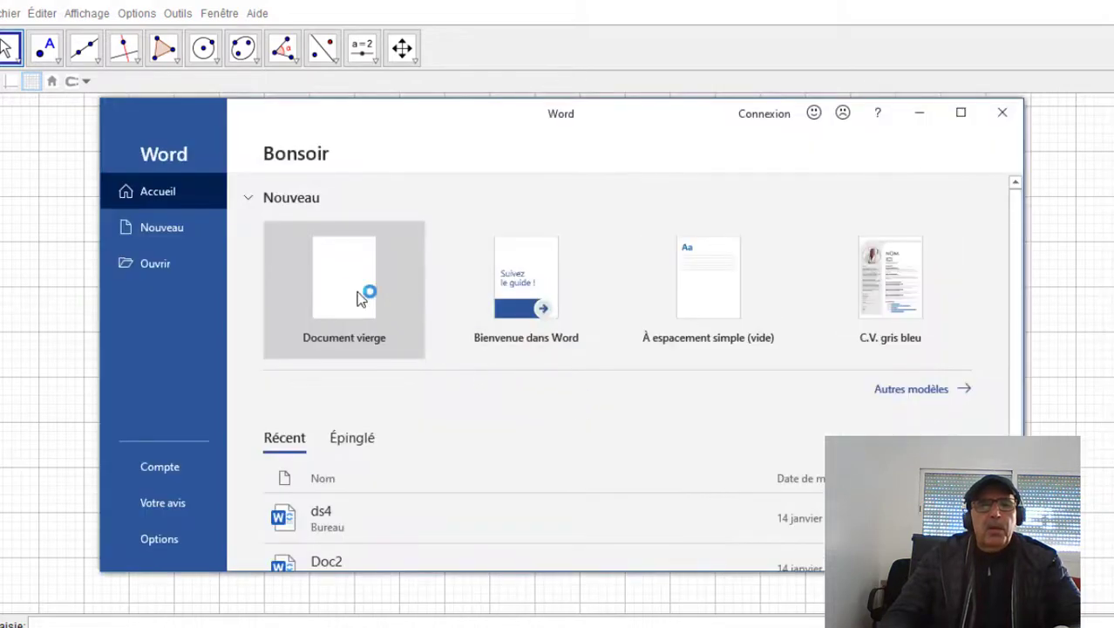
# In Word, create a blank document, maximize its window and paste the copied GeoGebra graphic.
pyautogui.click(362, 299)
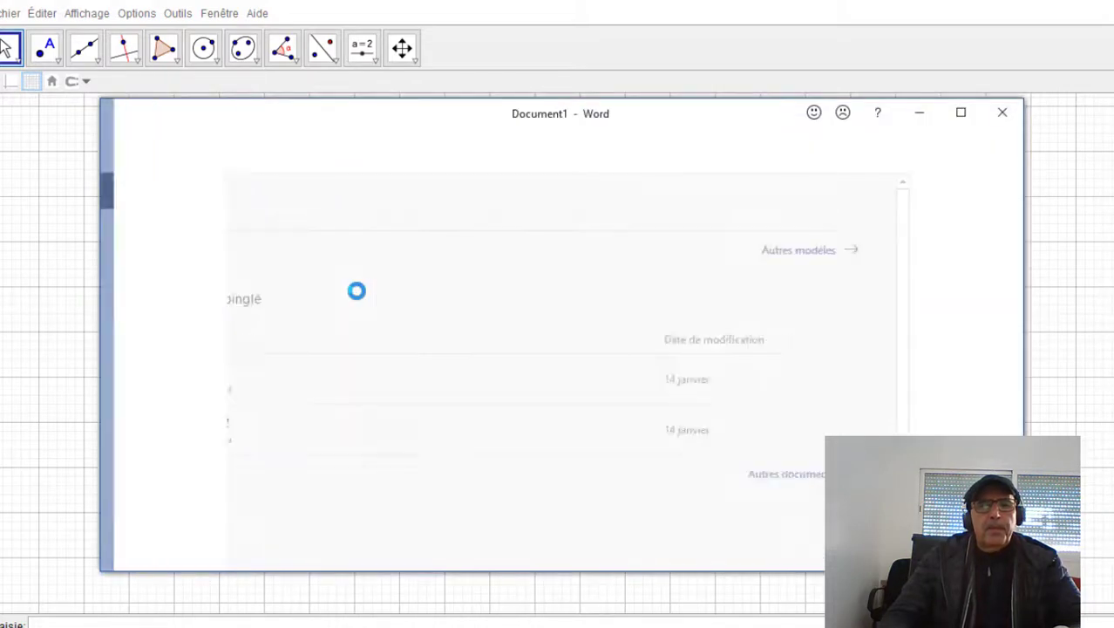
pyautogui.click(963, 113)
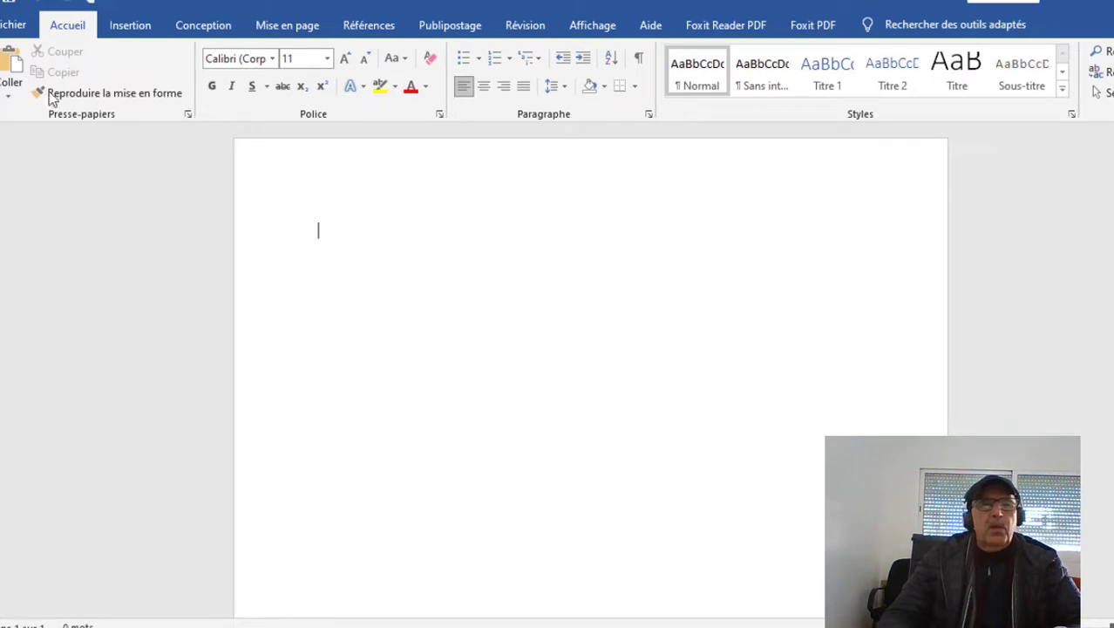
pyautogui.click(11, 63)
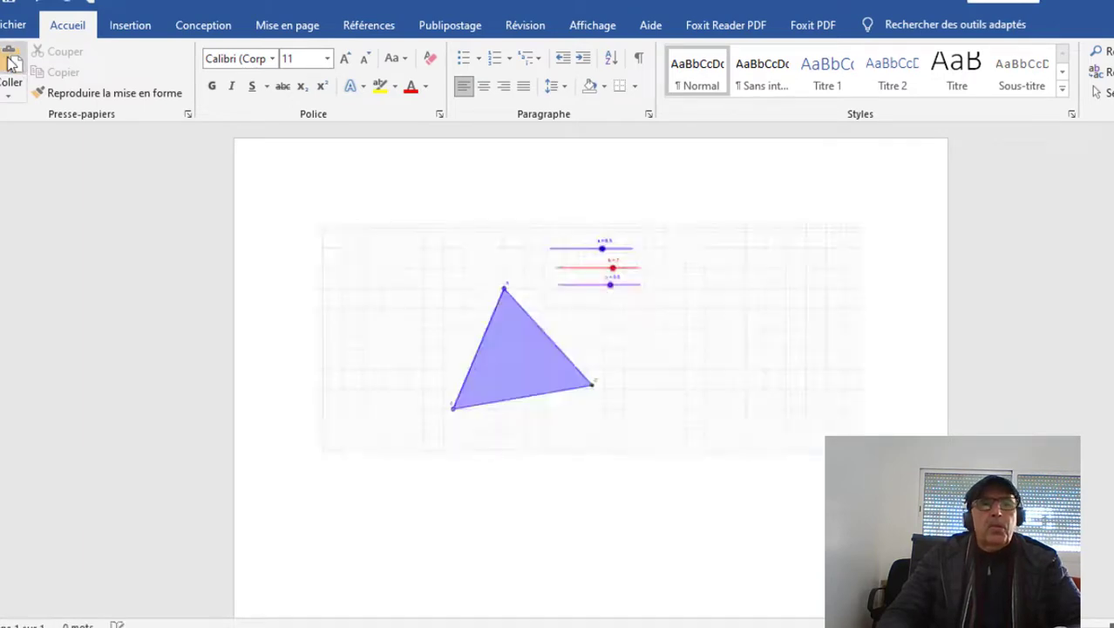
# Enlarge the pasted picture proportionally to about 7.49 cm high and 17.62 cm wide, and try to move it on the page.
pyautogui.click(582, 279)
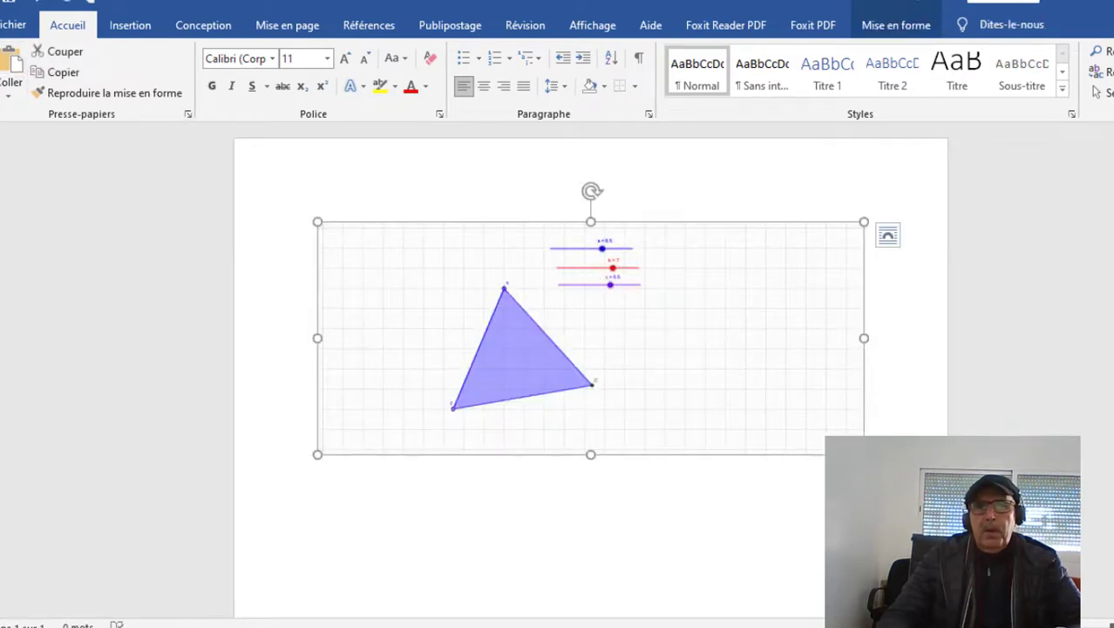
pyautogui.moveTo(864, 454); pyautogui.dragTo(919, 478)
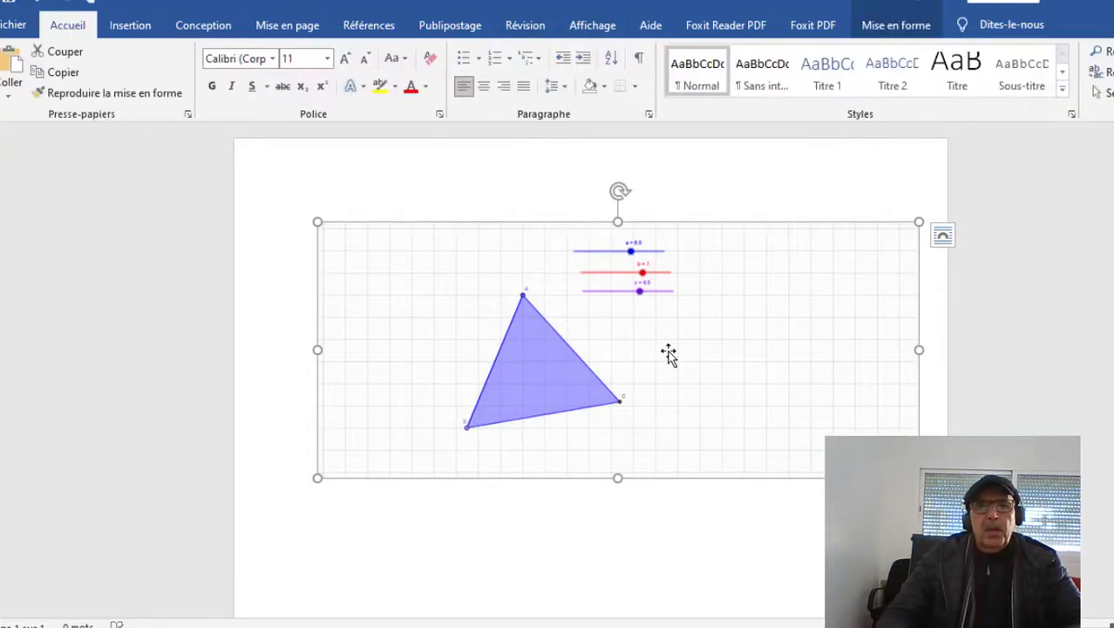
pyautogui.moveTo(667, 353); pyautogui.dragTo(576, 301)
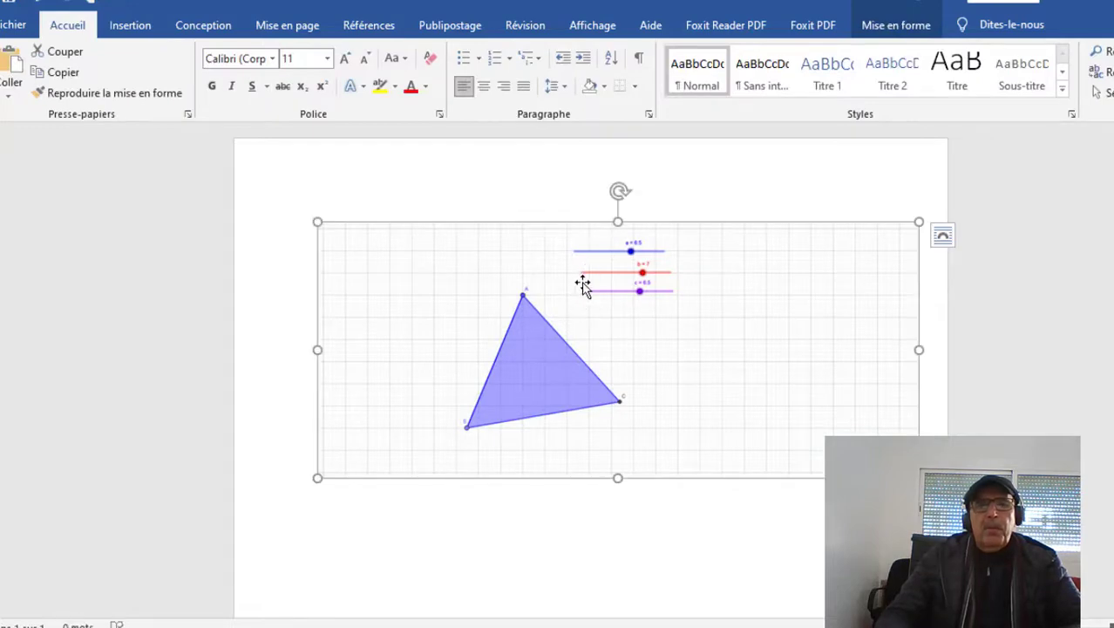
# Set the picture's text wrapping to in front of text and move it slightly lower, centred across the page.
pyautogui.doubleClick(583, 281)
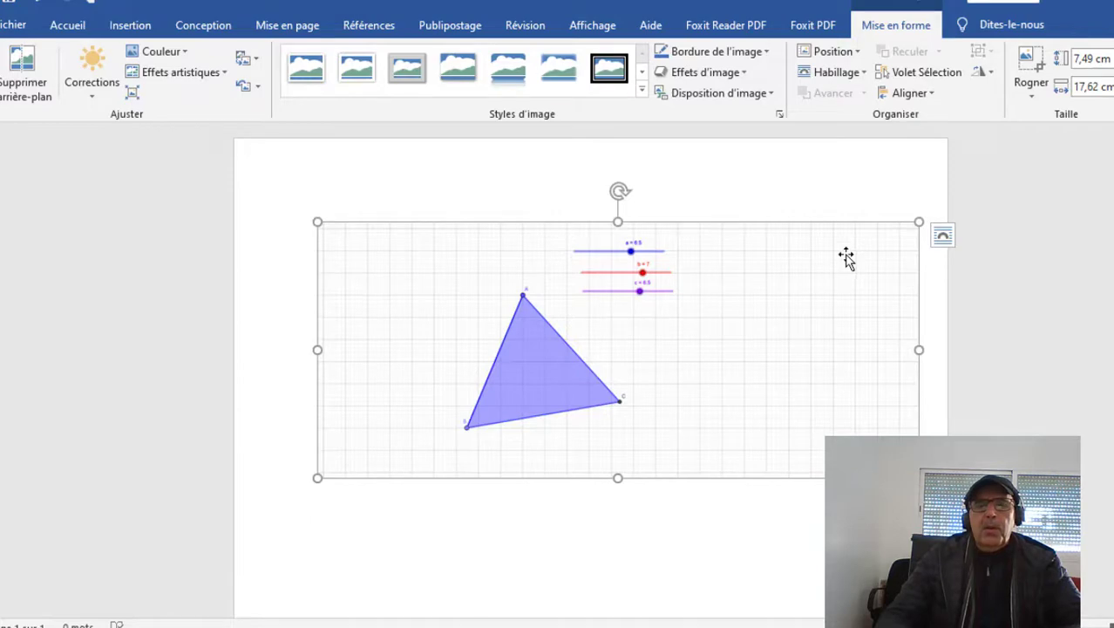
pyautogui.click(863, 79)
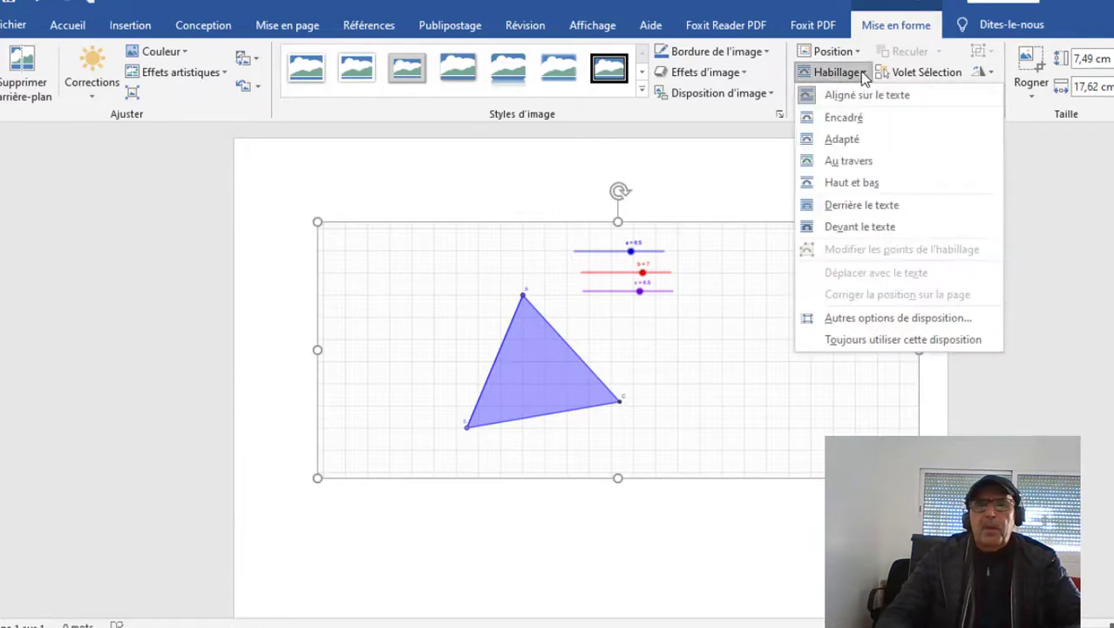
pyautogui.click(859, 226)
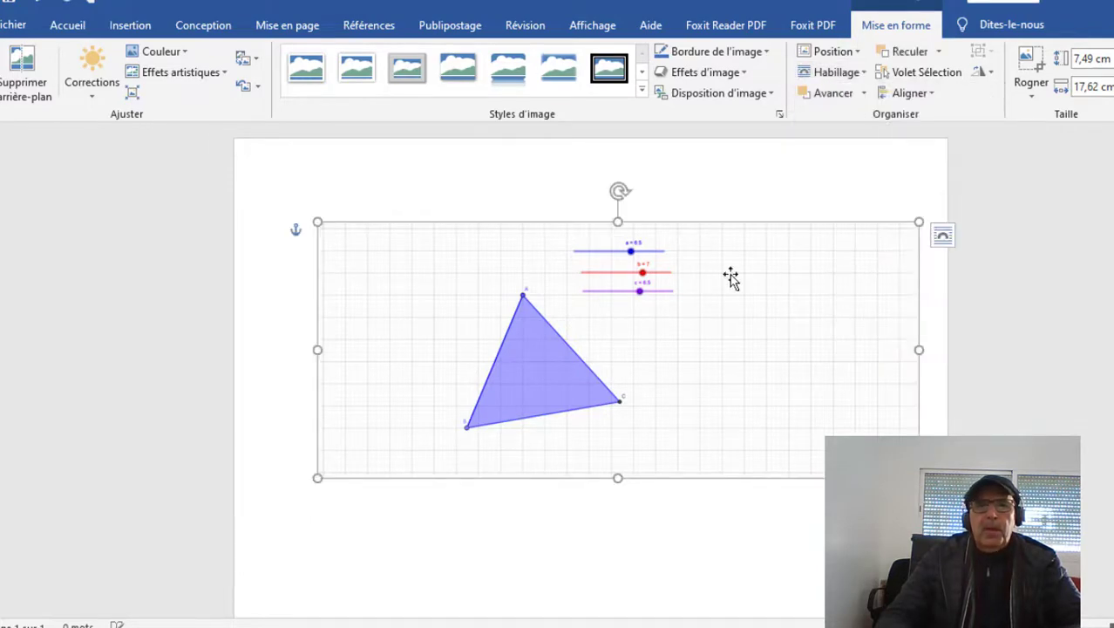
pyautogui.moveTo(731, 279); pyautogui.dragTo(719, 345)
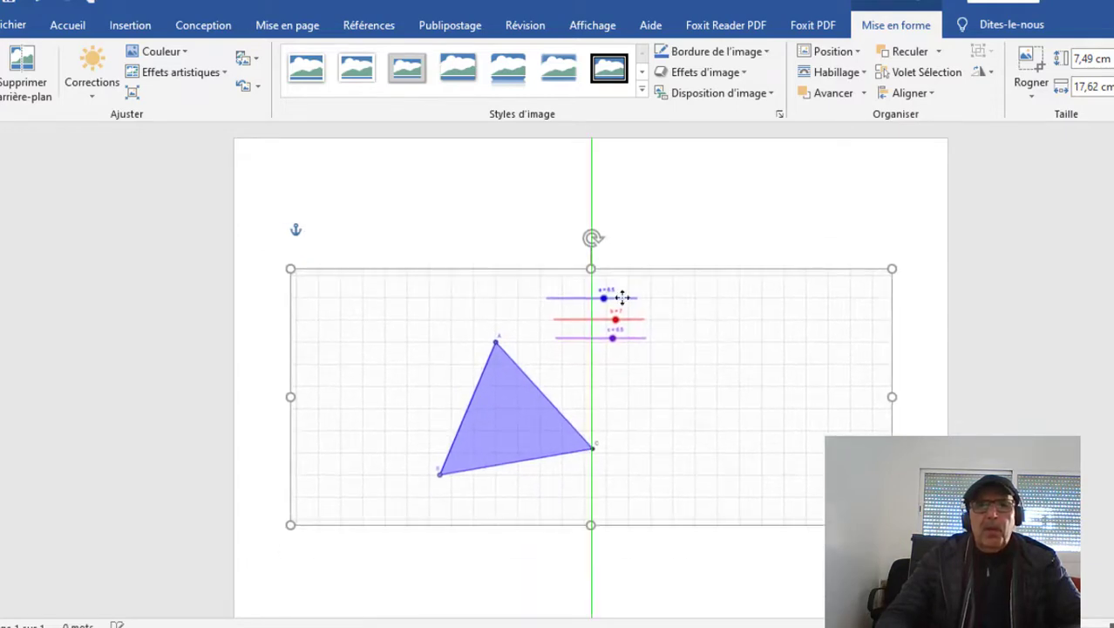
# Write the title "TRACER UN TRIANGLE ABC AVEC GEOGEBRA" above the picture.
pyautogui.click(522, 250)
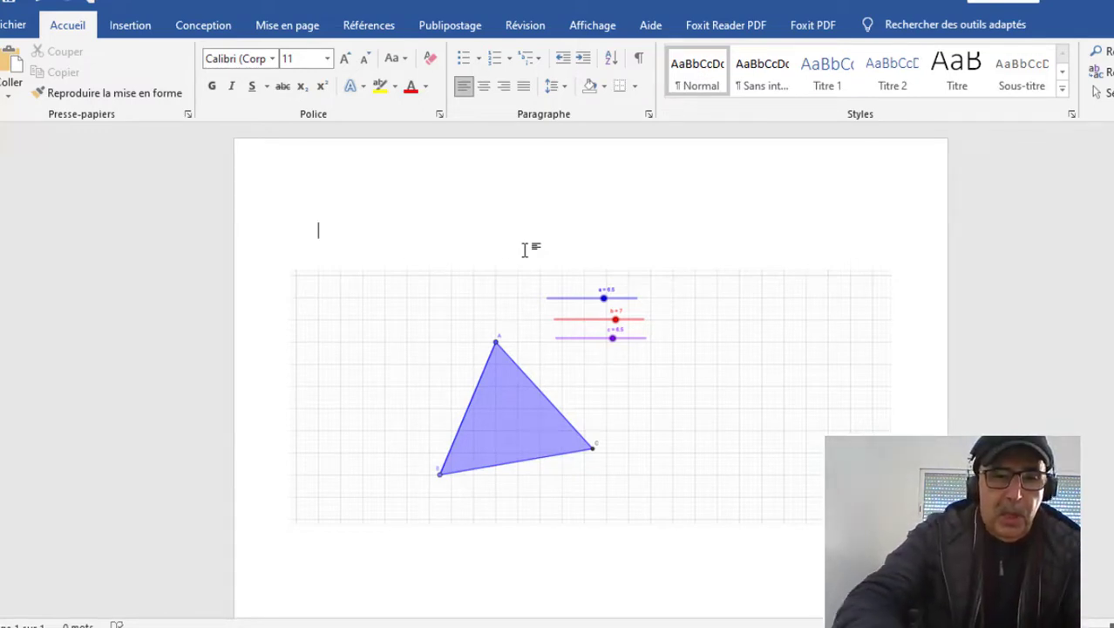
pyautogui.write('TRA')
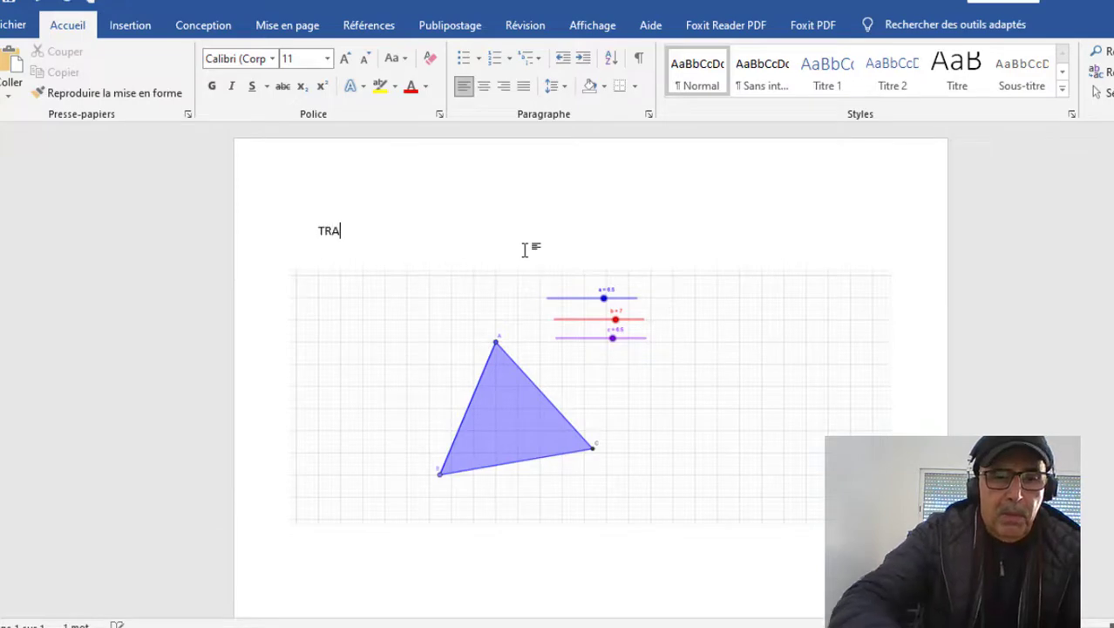
pyautogui.write('CER')
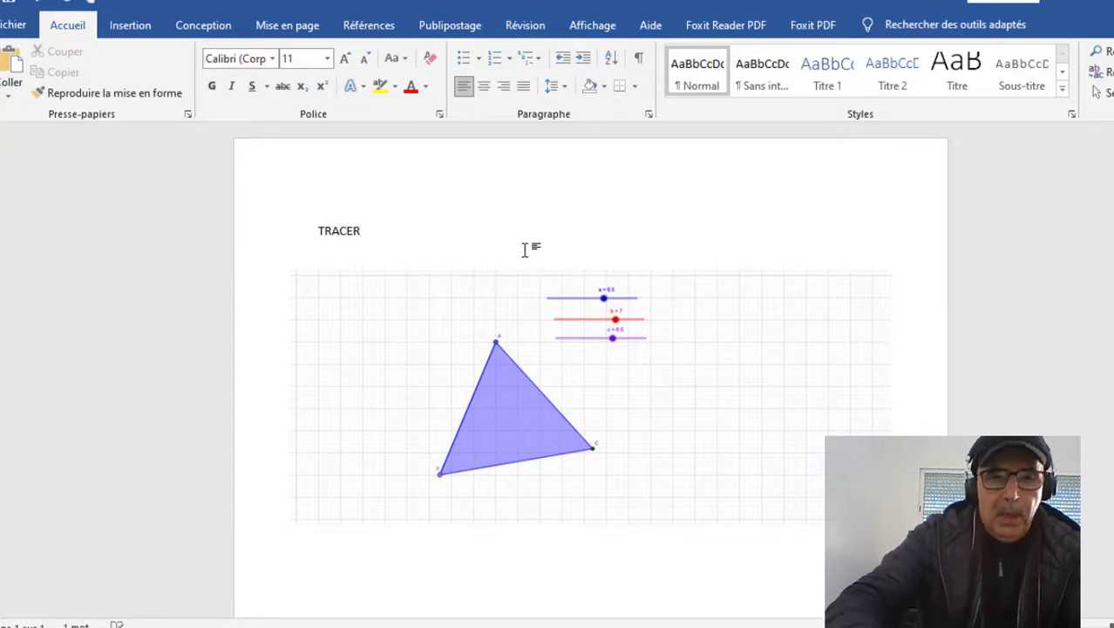
pyautogui.write(' UN TRIANGLE ABC AVEC GE')
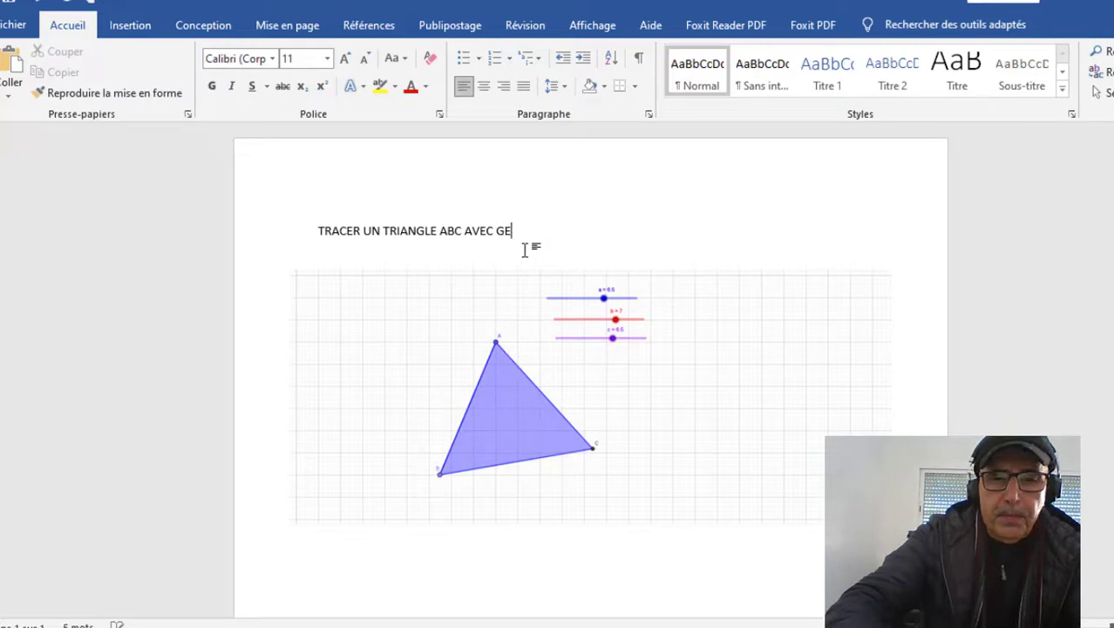
pyautogui.write('RA')
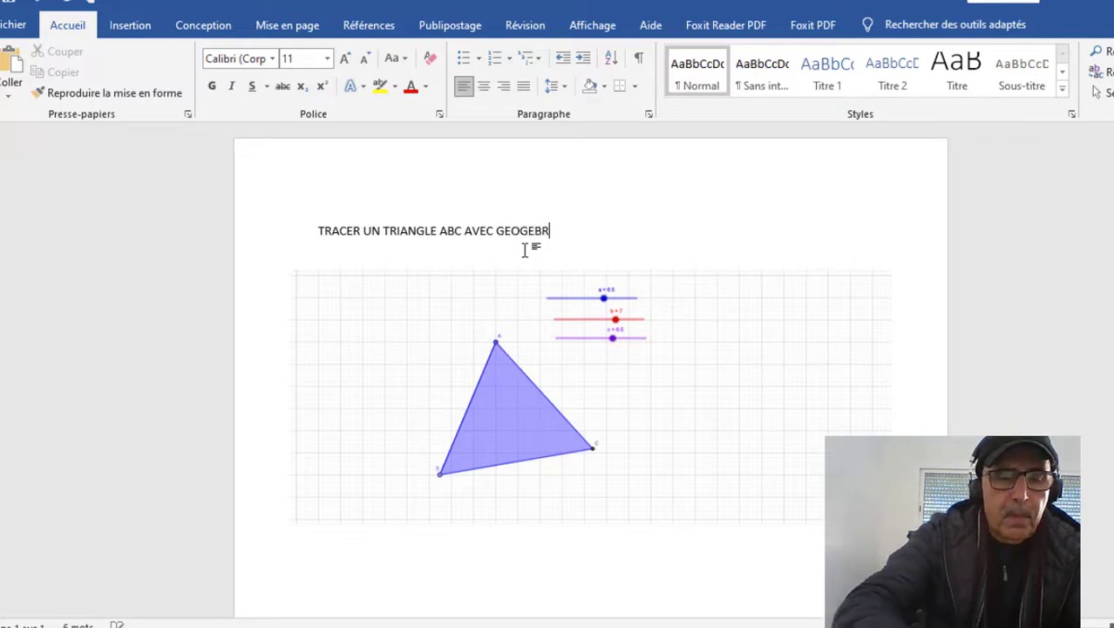
# Format the title in red, size 12, centred and bold.
pyautogui.moveTo(293, 247); pyautogui.dragTo(294, 231)
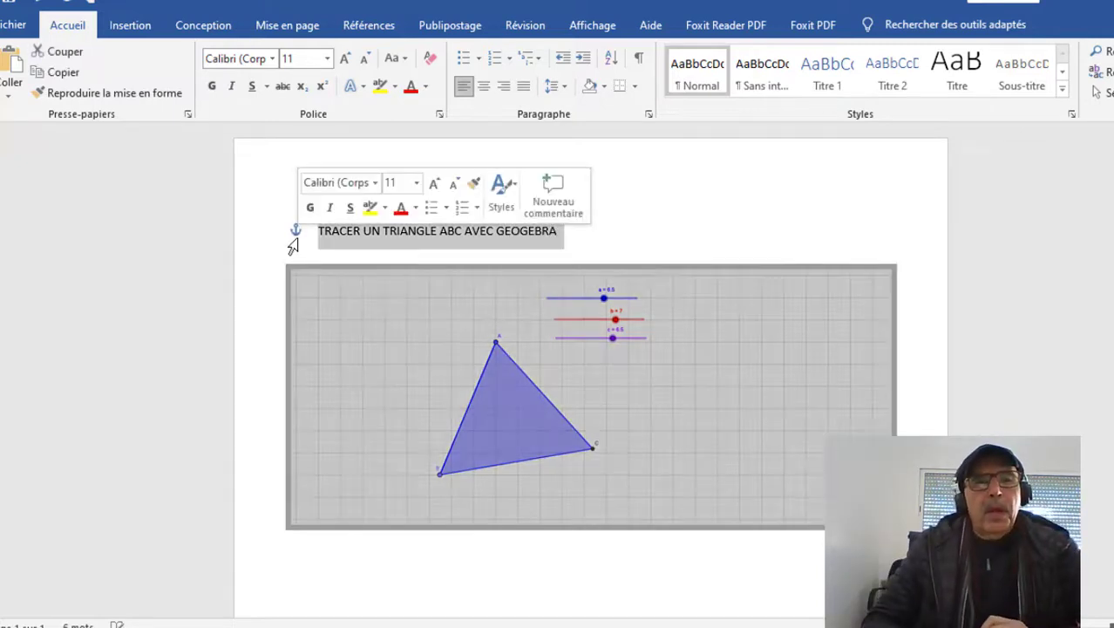
pyautogui.click(411, 85)
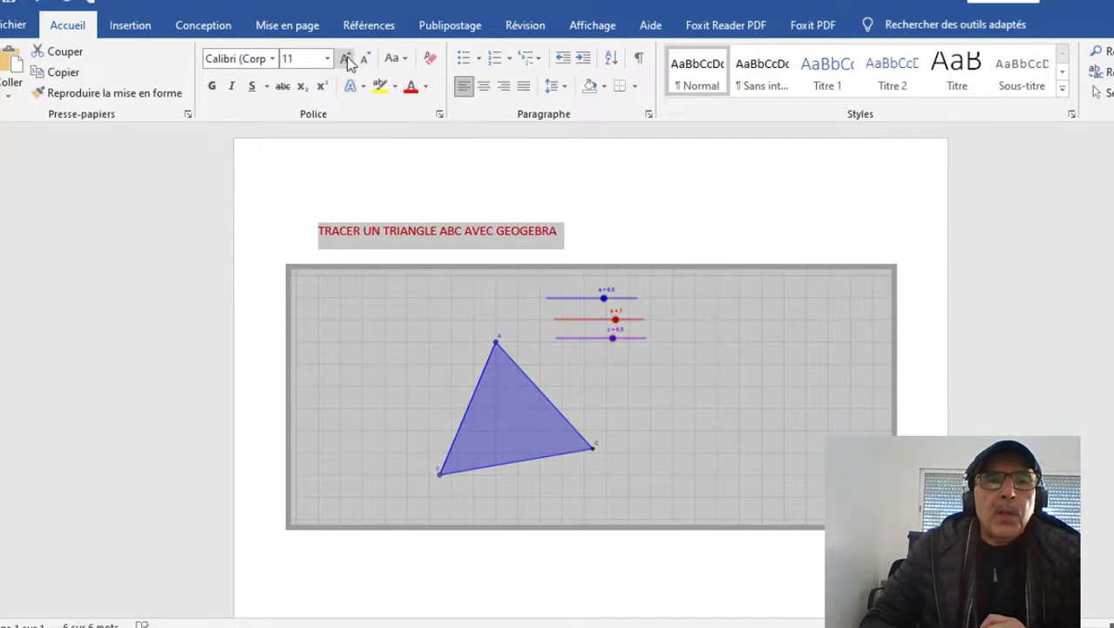
pyautogui.click(346, 59)
pyautogui.click(483, 85)
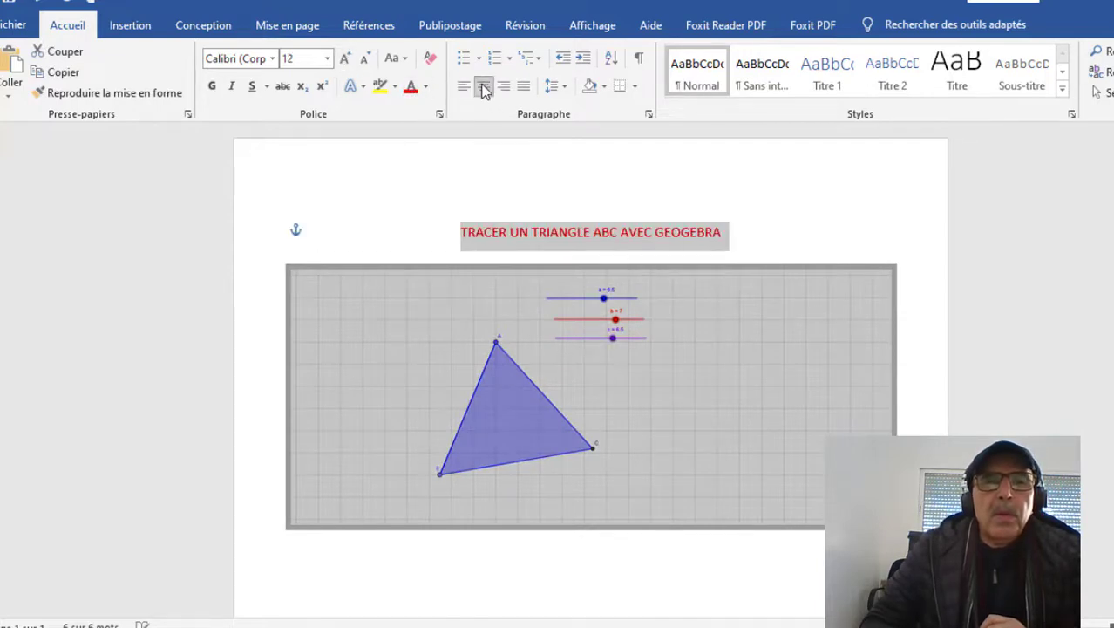
pyautogui.click(212, 85)
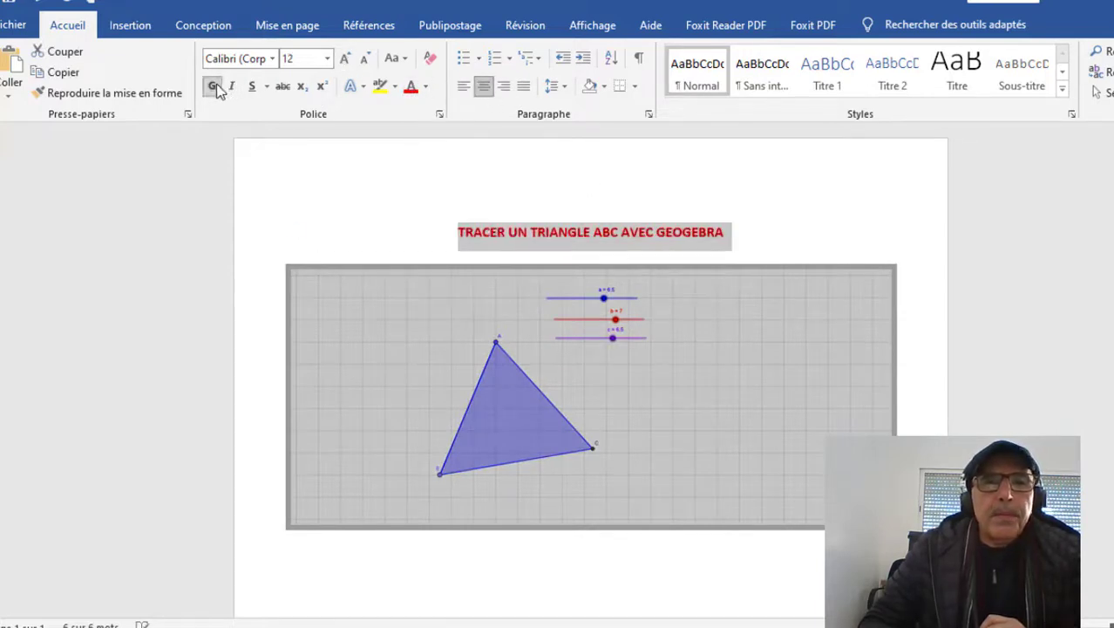
pyautogui.click(770, 225)
# Apply a brightness and contrast preset to the picture that is one level darker and one level lower in contrast.
pyautogui.click(590, 385)
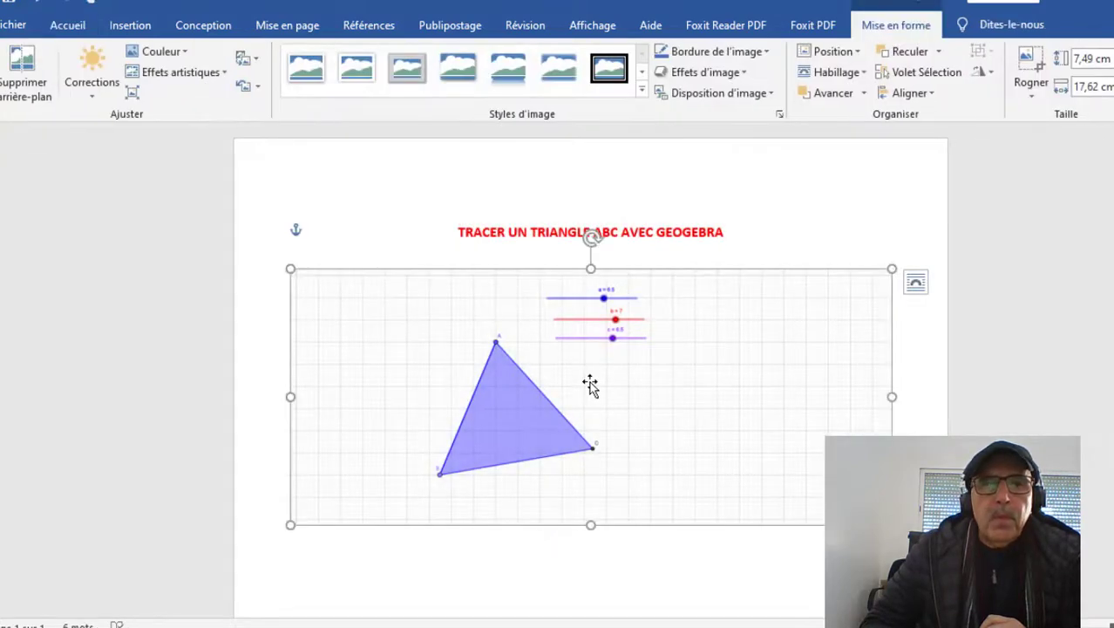
pyautogui.click(94, 91)
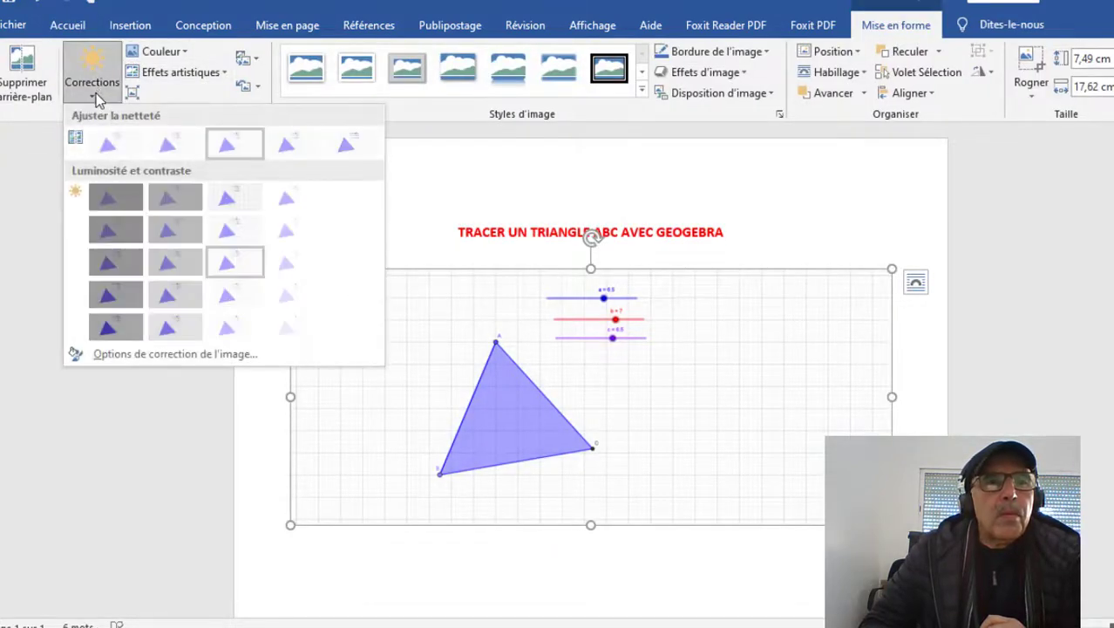
pyautogui.click(170, 231)
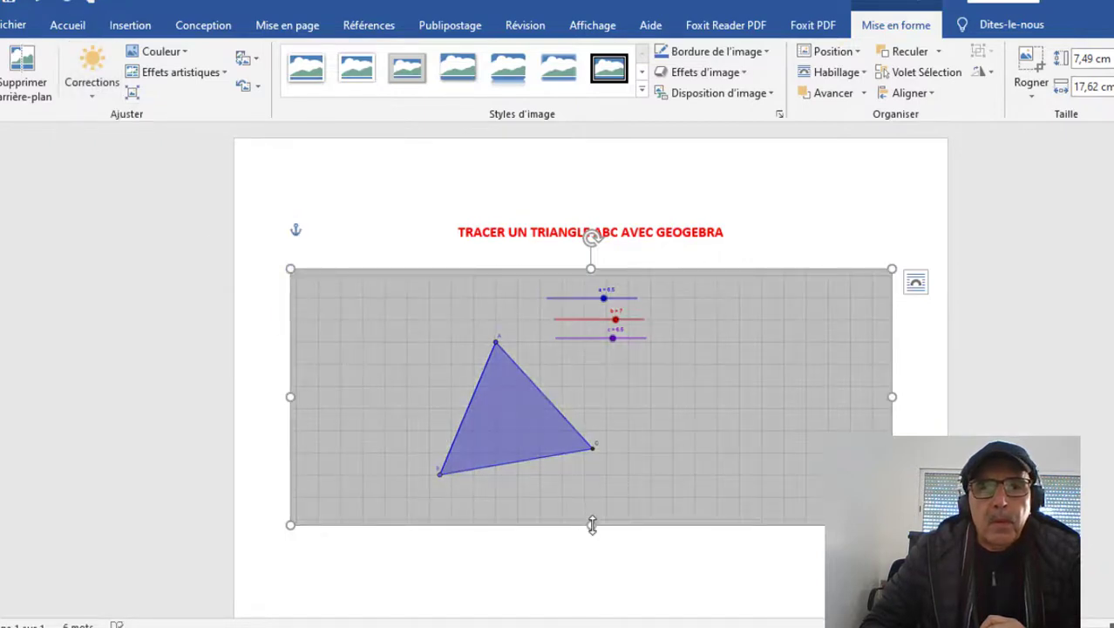
# Stretch the picture downward to a height of about 8.84 cm, keeping its width.
pyautogui.click(589, 573)
pyautogui.click(589, 510)
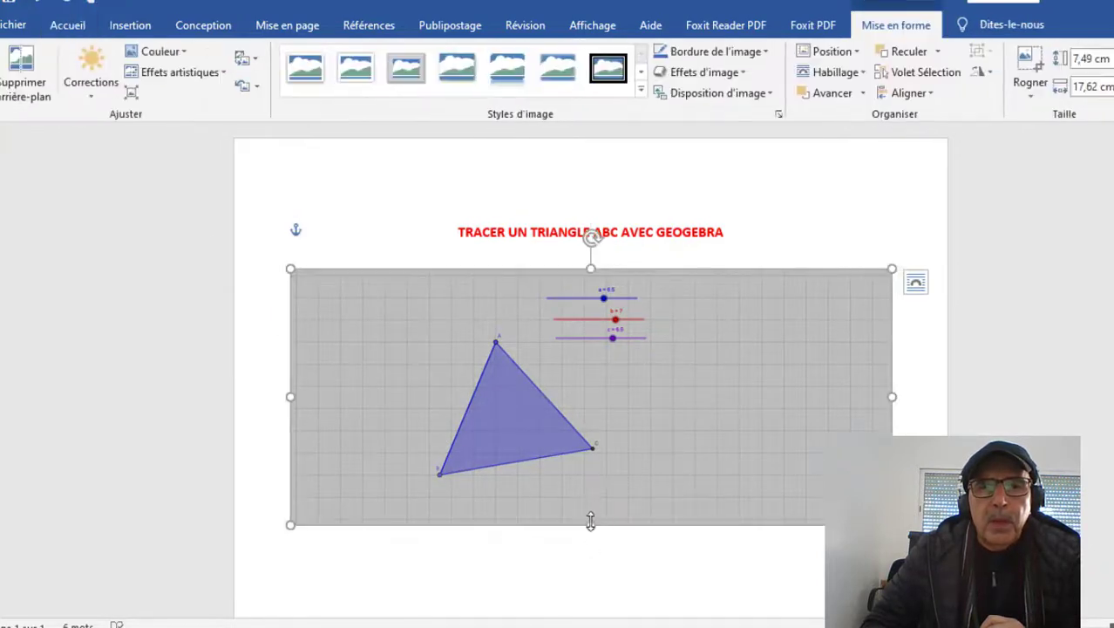
pyautogui.moveTo(591, 528); pyautogui.dragTo(594, 570)
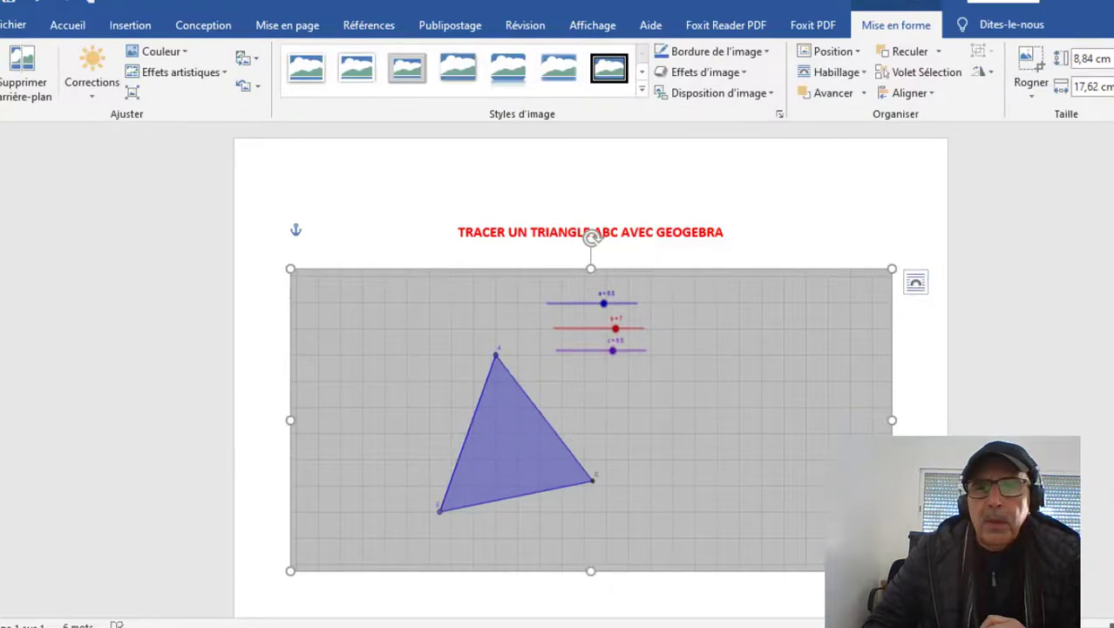